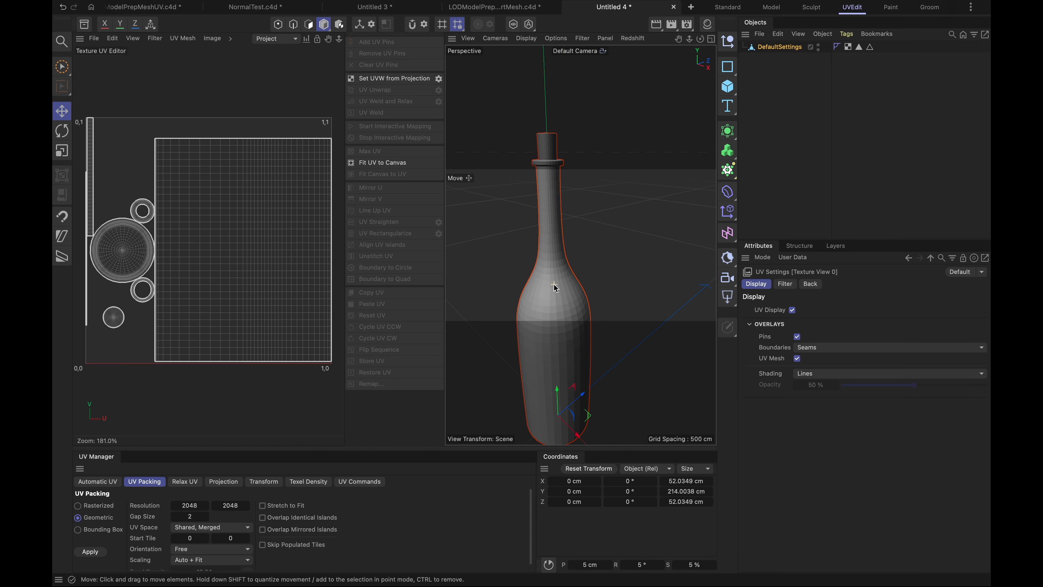
pyautogui.scroll(-4, 545, 285)
# - Widen the UV editor, select the bottle's UVW tag, and switch to polygon mode
pyautogui.scroll(4, 546, 285)
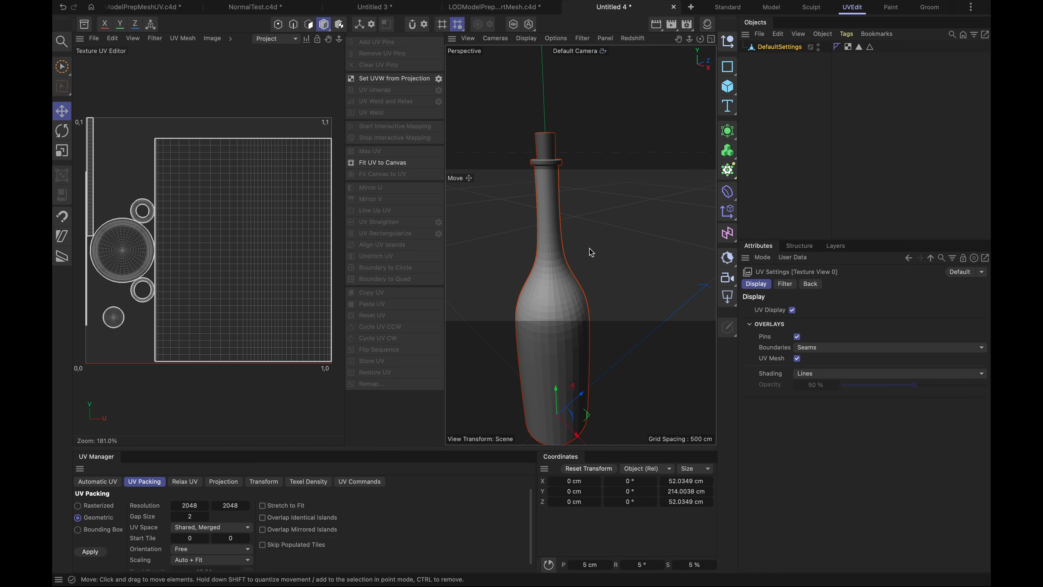
pyautogui.keyDown('alt'); pyautogui.moveTo(550, 244); pyautogui.dragTo(581, 203, button='middle'); pyautogui.keyUp('alt')
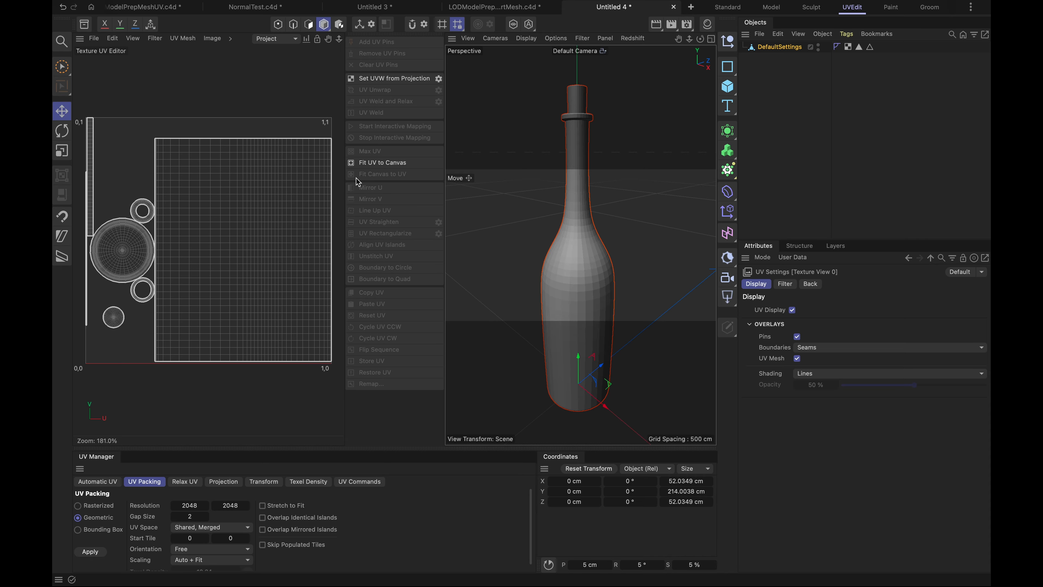
pyautogui.moveTo(445, 176); pyautogui.dragTo(536, 177)
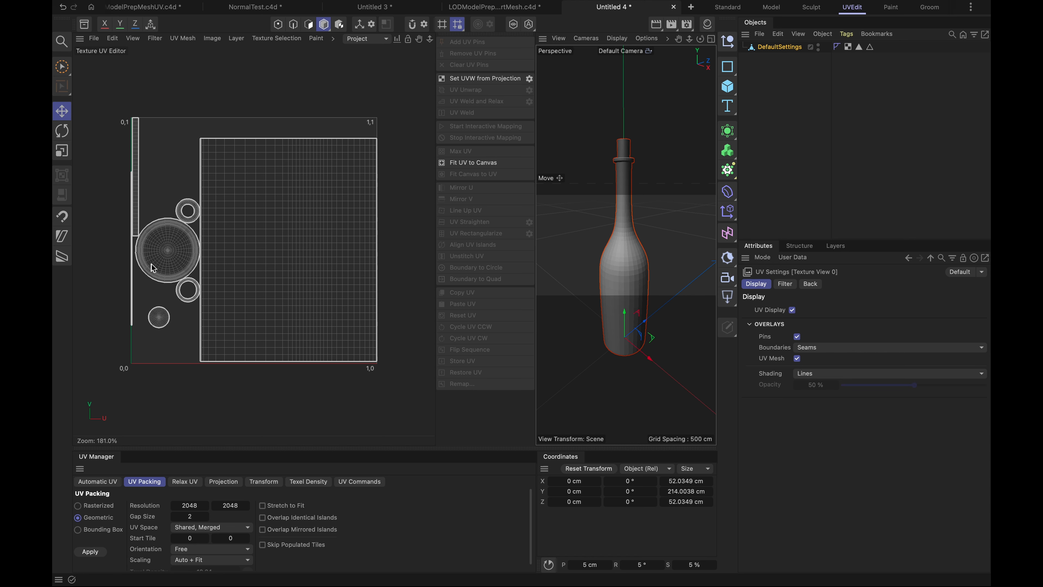
pyautogui.click(160, 320)
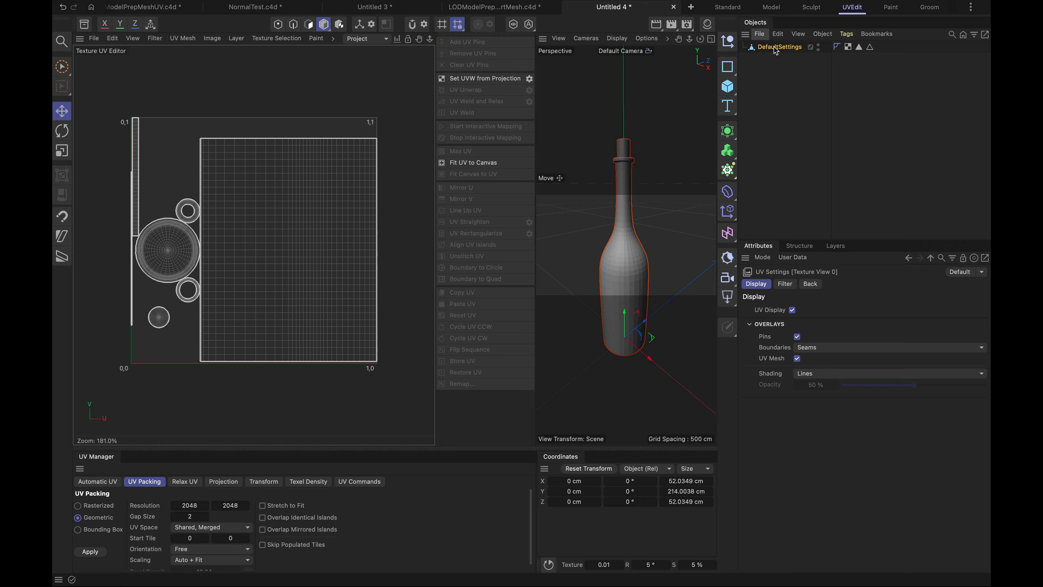
pyautogui.click(849, 46)
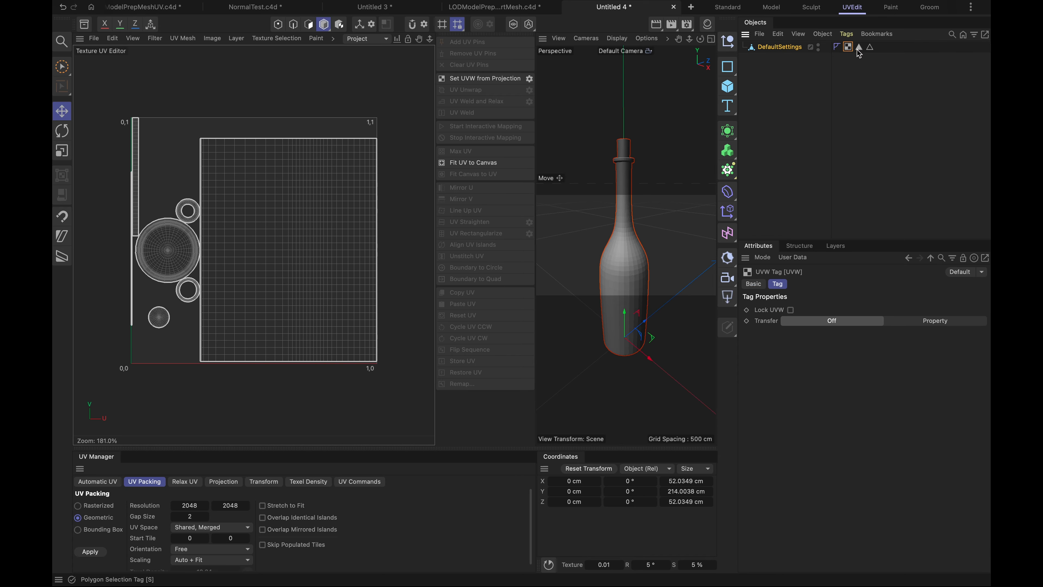
pyautogui.click(310, 25)
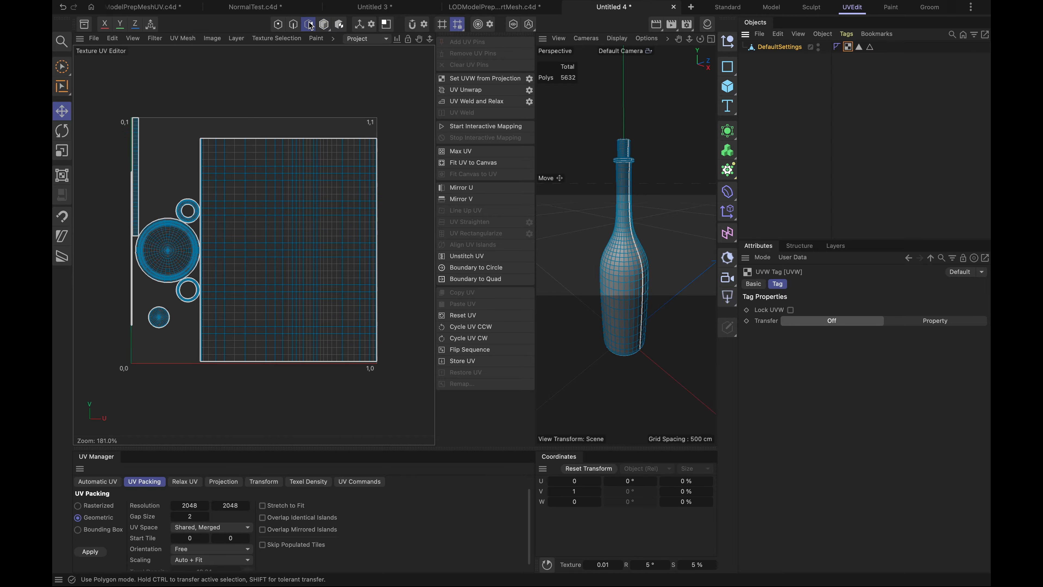
# - Move the small disc UV island and the lower ring island side by side into the UV canvas's lower-left corner
pyautogui.doubleClick(162, 320)
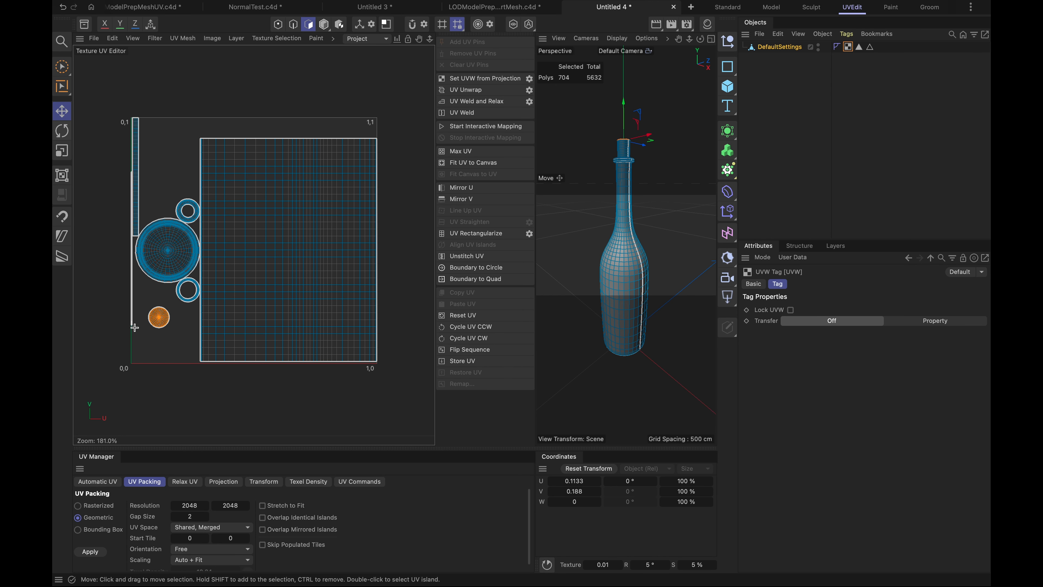
pyautogui.moveTo(158, 319); pyautogui.dragTo(143, 352)
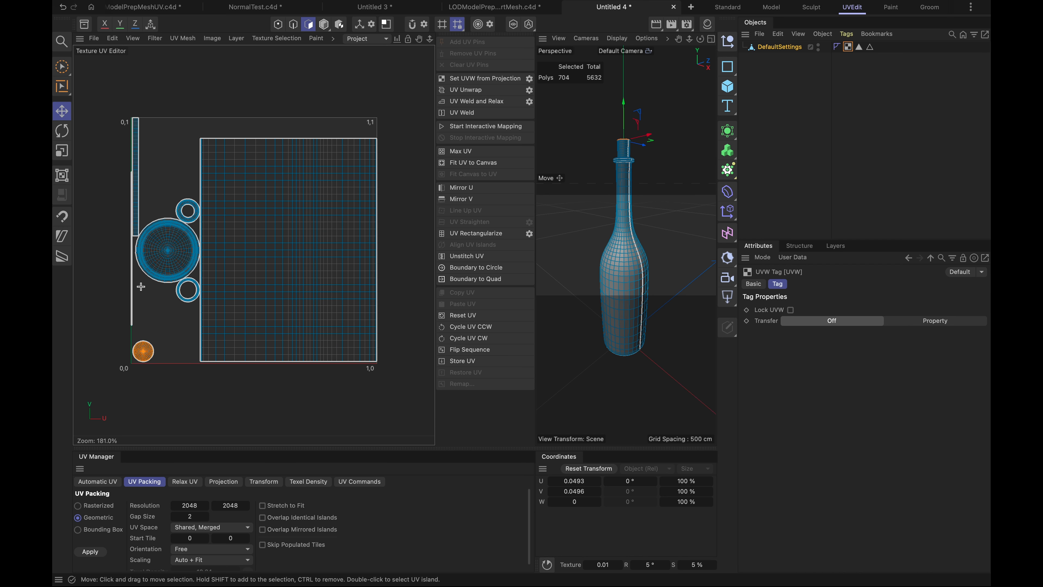
pyautogui.click(179, 296)
pyautogui.moveTo(180, 296); pyautogui.dragTo(160, 354)
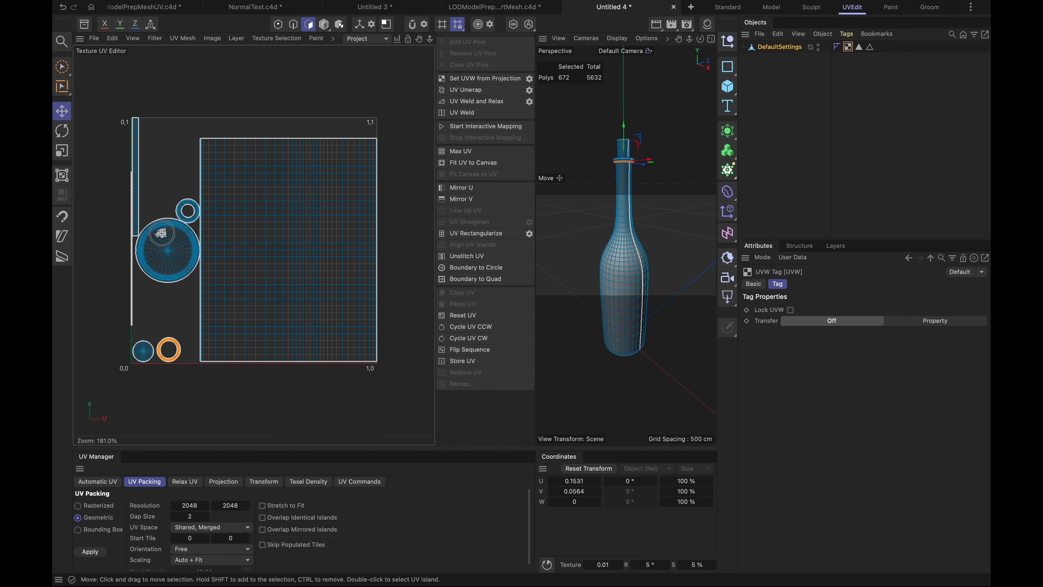
# - Park the large base disc island and the remaining ring island just below the UV canvas to clear space
pyautogui.moveTo(162, 233); pyautogui.dragTo(178, 378)
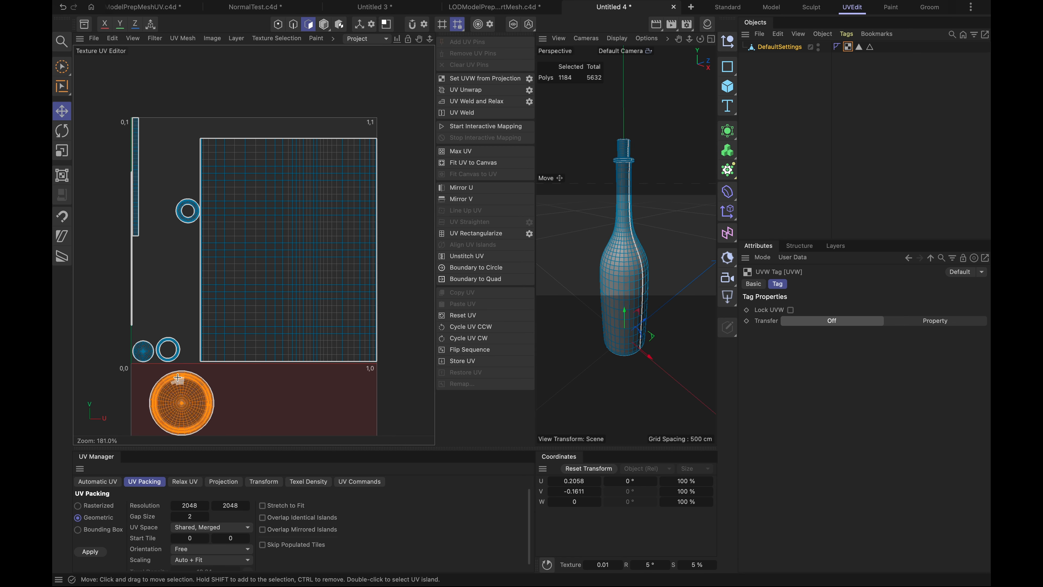
pyautogui.doubleClick(180, 210)
pyautogui.moveTo(180, 211); pyautogui.dragTo(266, 397)
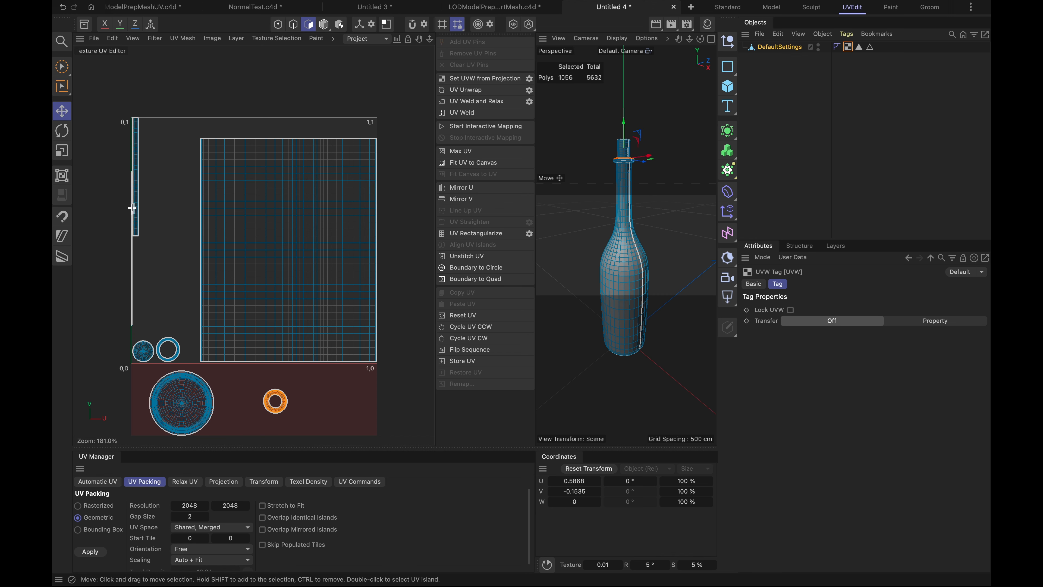
# - Move the cork's narrow vertical strip island beside the large body island, aligning their upper edges
pyautogui.doubleClick(136, 139)
pyautogui.doubleClick(136, 139)
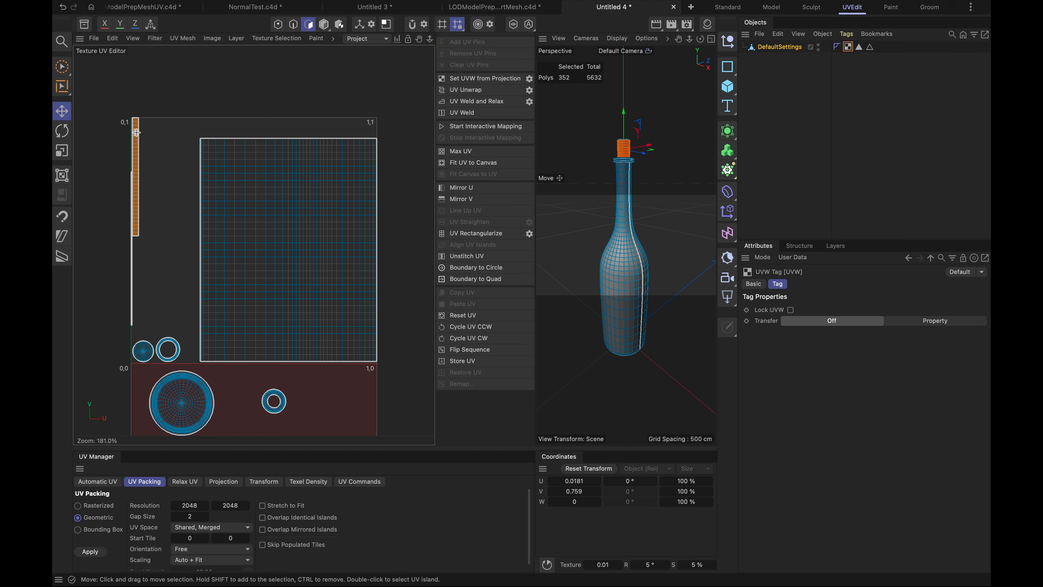
pyautogui.moveTo(136, 139); pyautogui.dragTo(192, 157)
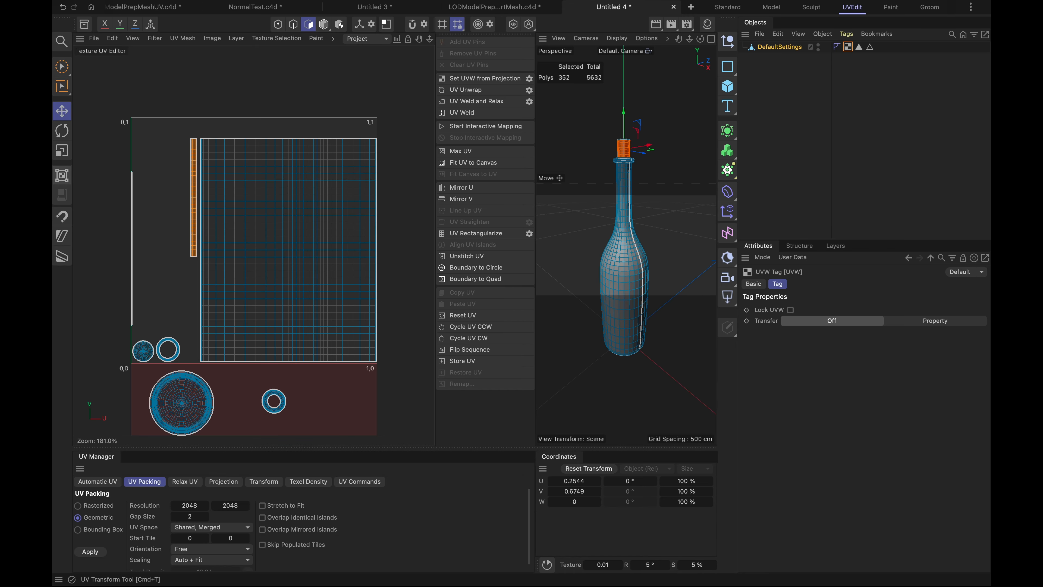
# - Scale the cork strip island with UV Transform in an enlarged UV editor until it matches the body island's height
pyautogui.click(62, 175)
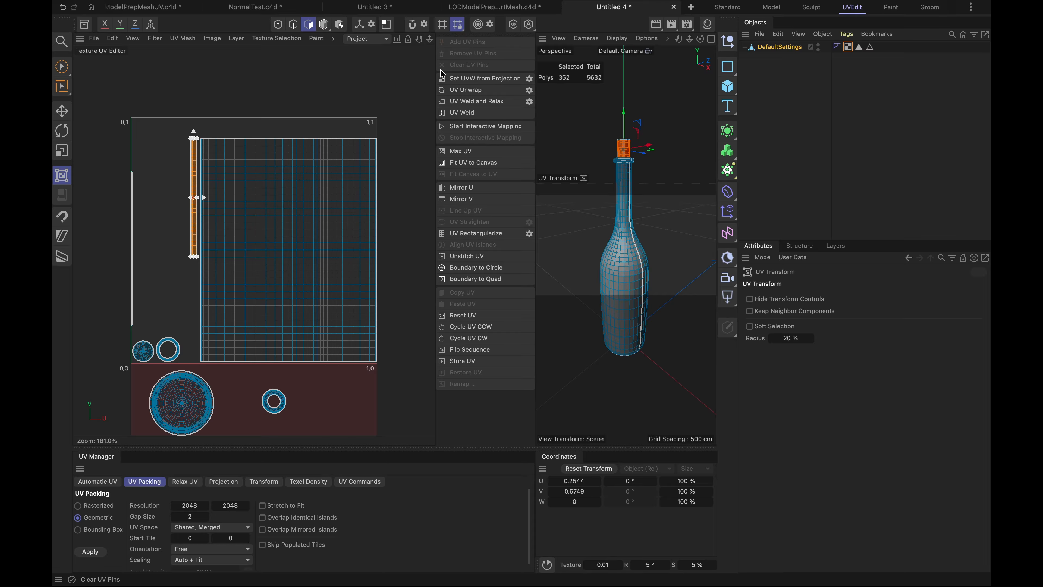
pyautogui.moveTo(436, 73); pyautogui.dragTo(482, 74)
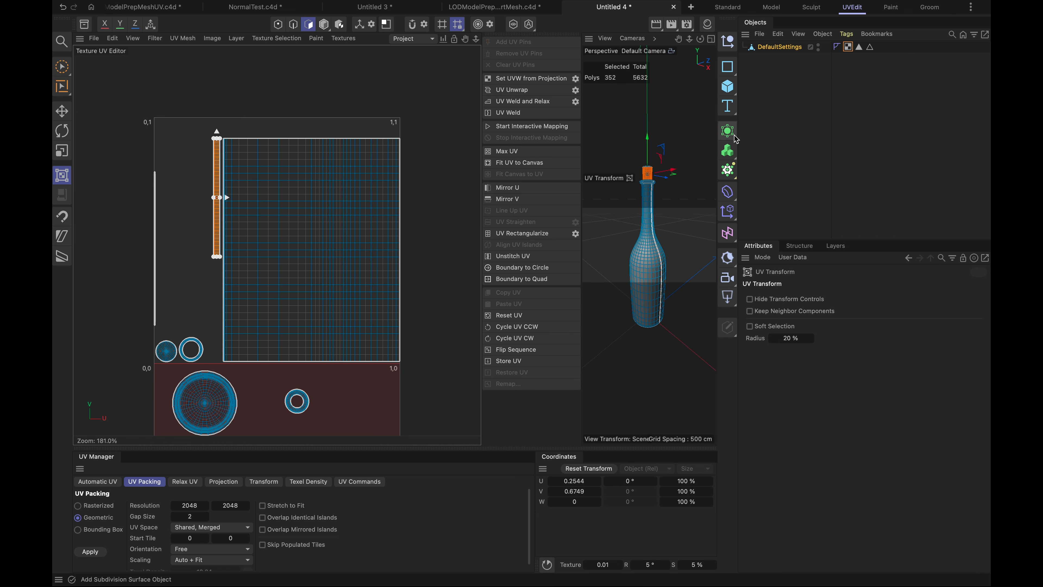
pyautogui.moveTo(739, 139); pyautogui.dragTo(850, 151)
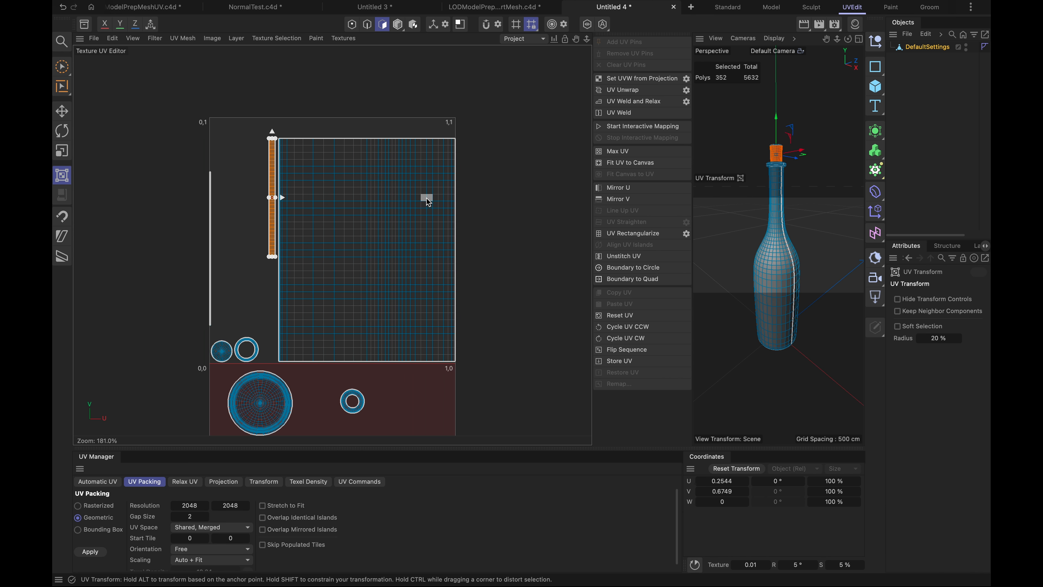
pyautogui.scroll(3, 321, 271)
pyautogui.scroll(1, 321, 271)
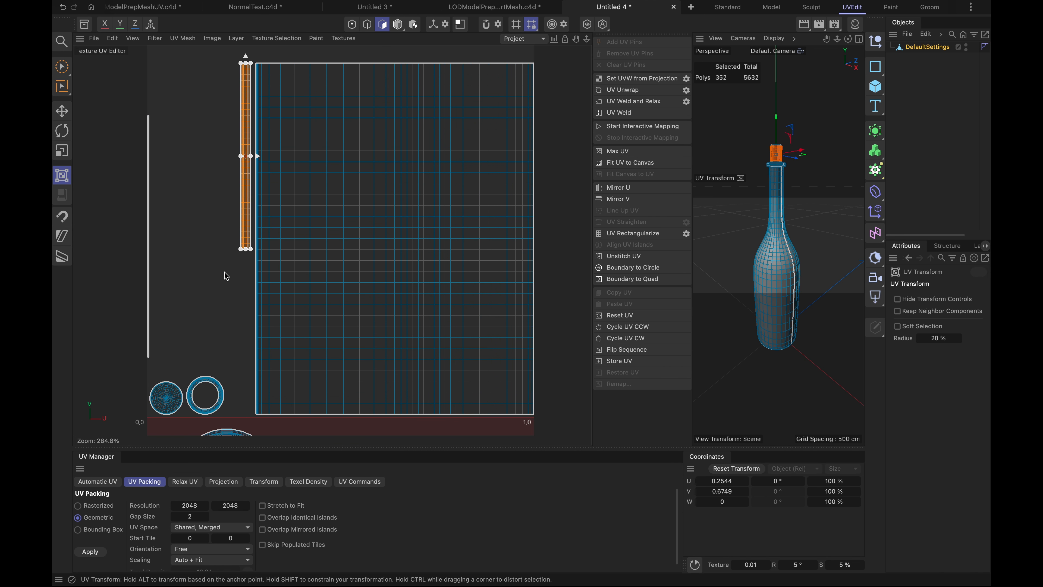
pyautogui.moveTo(241, 258)
pyautogui.mouseDown()
pyautogui.moveTo(233, 263)
pyautogui.moveTo(236, 239)
pyautogui.moveTo(247, 240)
pyautogui.moveTo(233, 242)
pyautogui.mouseUp()
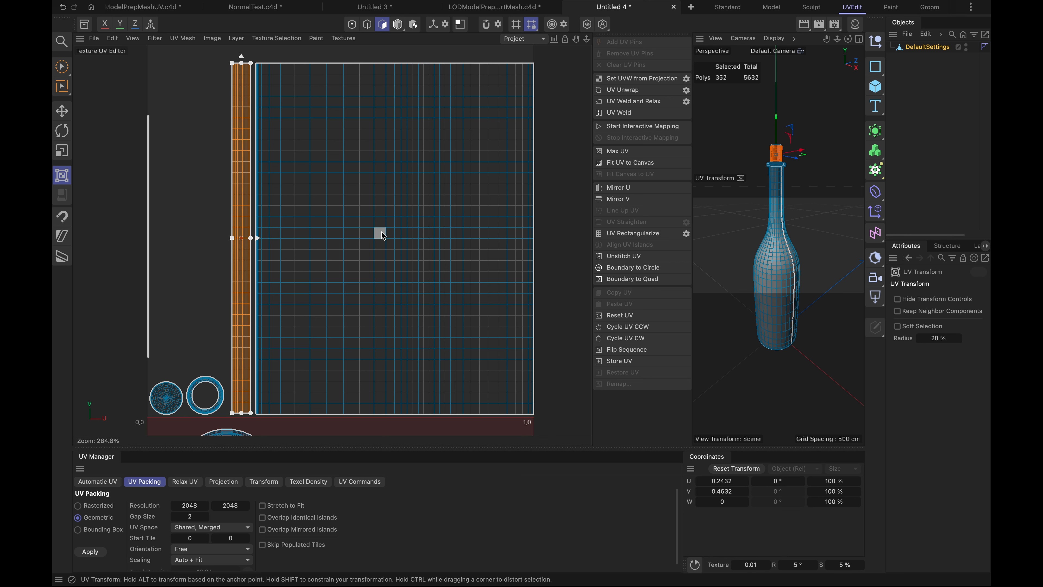
# - Move the large base disc island back into the canvas above the small disc and ring, shrunk to fit beside the cork strip
pyautogui.scroll(-3, 190, 352)
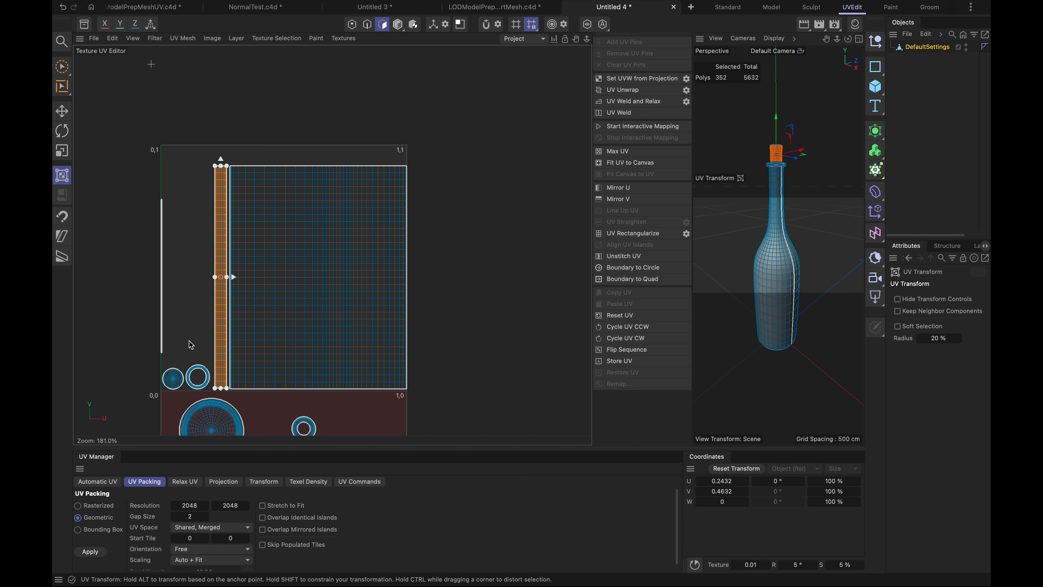
pyautogui.click(218, 416)
pyautogui.click(218, 417)
pyautogui.doubleClick(214, 414)
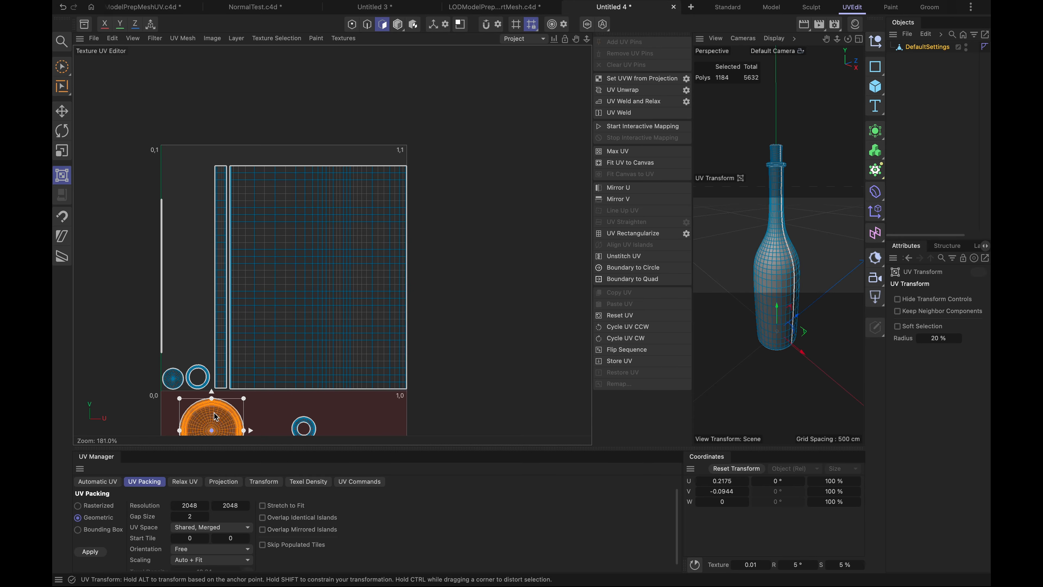
pyautogui.moveTo(215, 417); pyautogui.dragTo(210, 304)
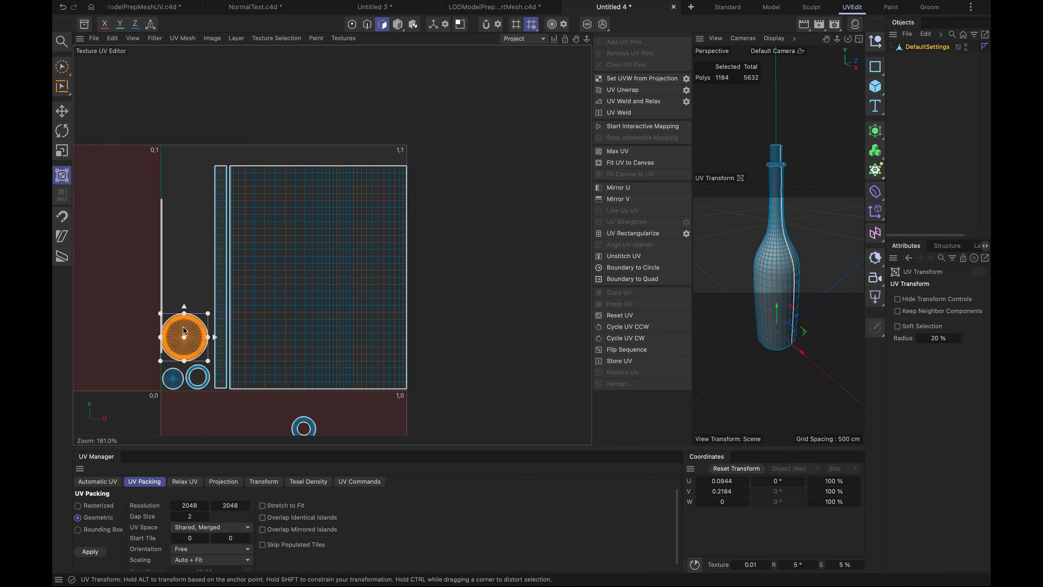
pyautogui.moveTo(184, 337)
pyautogui.mouseDown()
pyautogui.moveTo(192, 329)
pyautogui.moveTo(194, 343)
pyautogui.mouseUp()
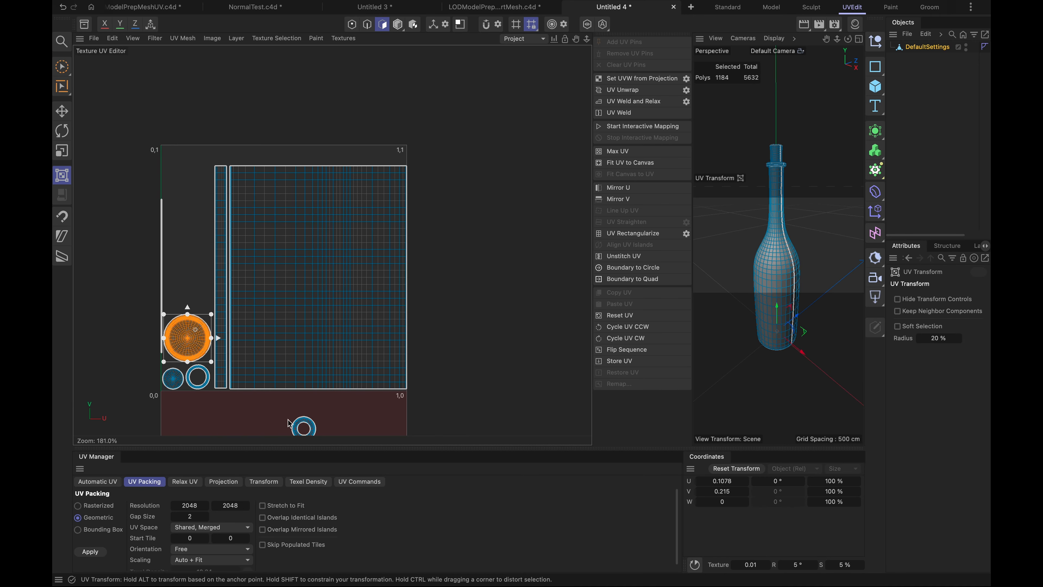
# - Move the ring island parked below the canvas to above the large base disc and enlarge it slightly
pyautogui.click(306, 423)
pyautogui.moveTo(307, 423); pyautogui.dragTo(248, 374)
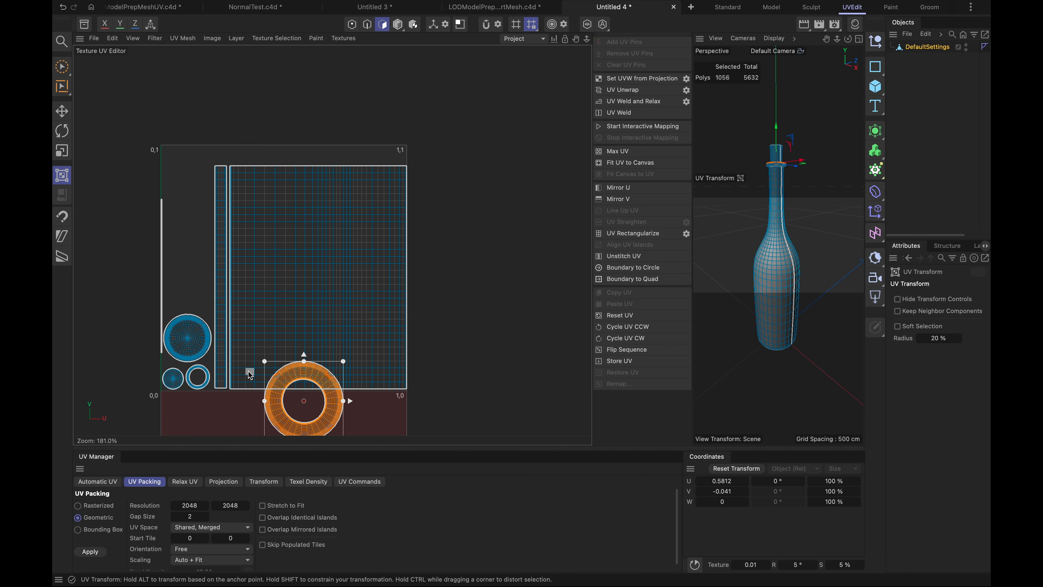
pyautogui.hotkey('ctrl', 'z')
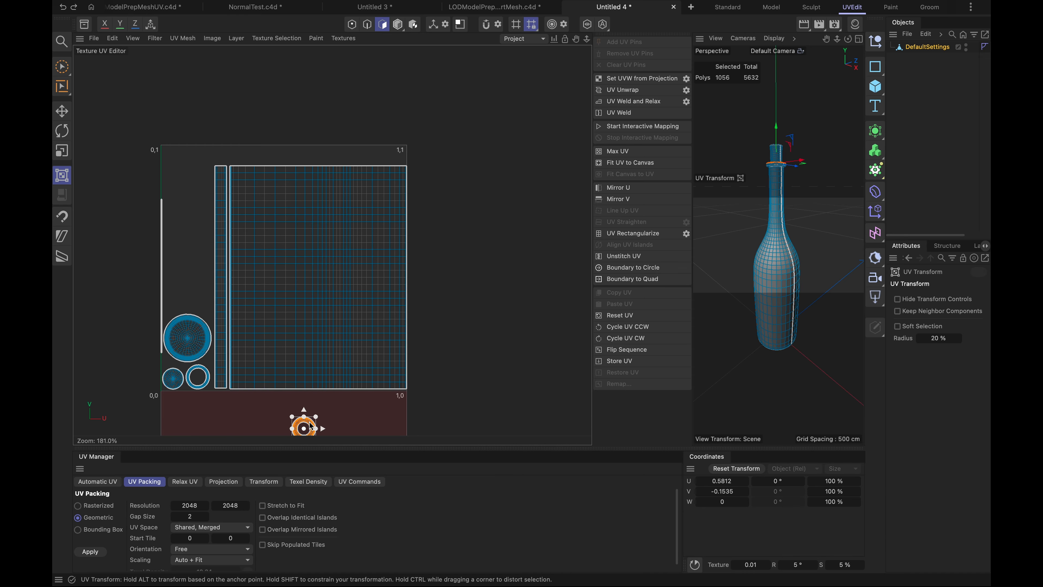
pyautogui.scroll(3, 311, 423)
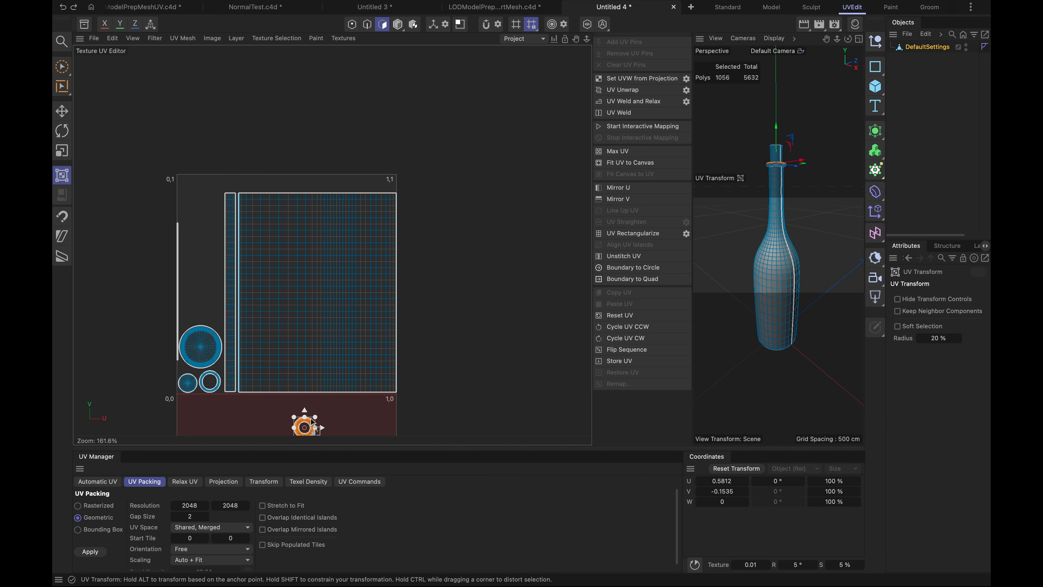
pyautogui.moveTo(311, 437); pyautogui.dragTo(126, 218)
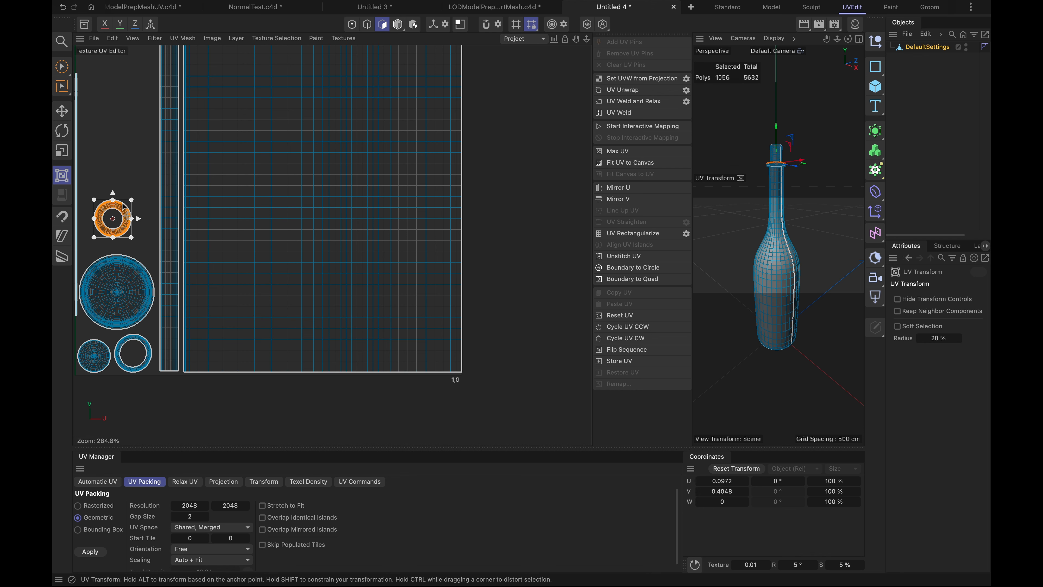
pyautogui.moveTo(131, 199); pyautogui.dragTo(142, 190)
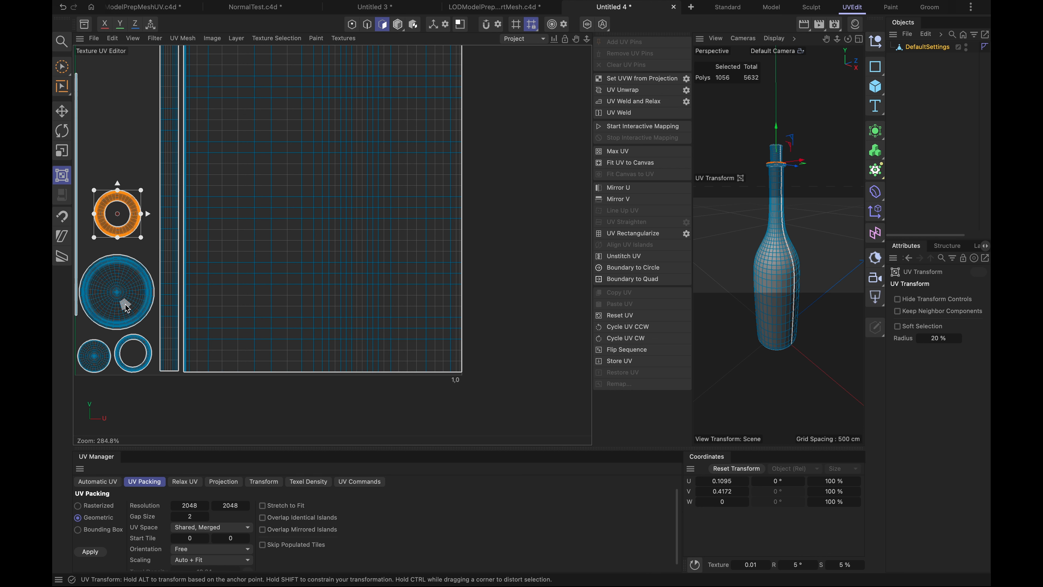
# - Move the small cork-top disc island above the upper ring and enlarge it to fill the space beside the strip
pyautogui.click(97, 363)
pyautogui.moveTo(106, 353); pyautogui.dragTo(120, 154)
pyautogui.moveTo(123, 125); pyautogui.dragTo(152, 108)
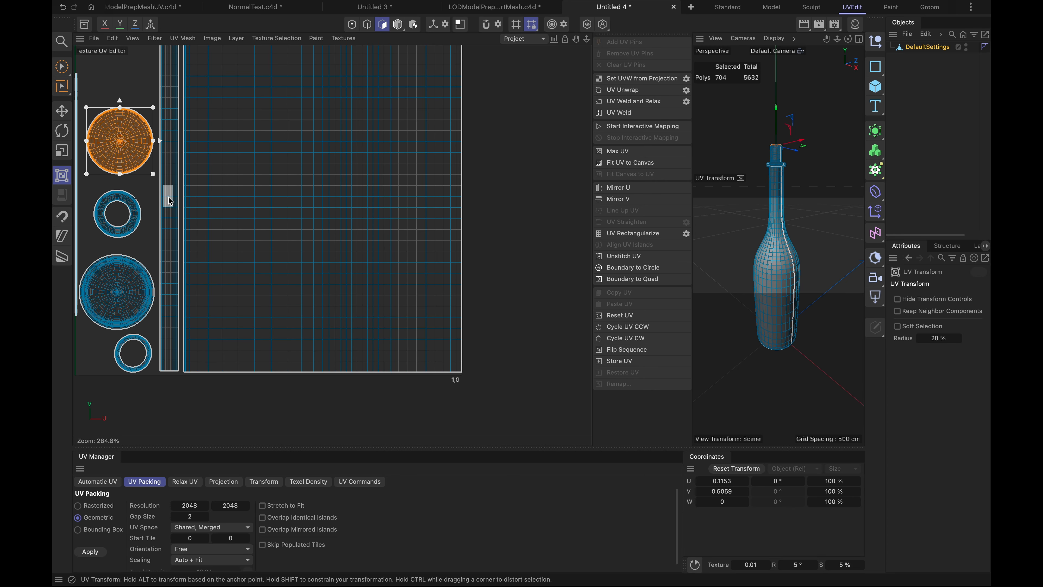
pyautogui.scroll(-4, 169, 207)
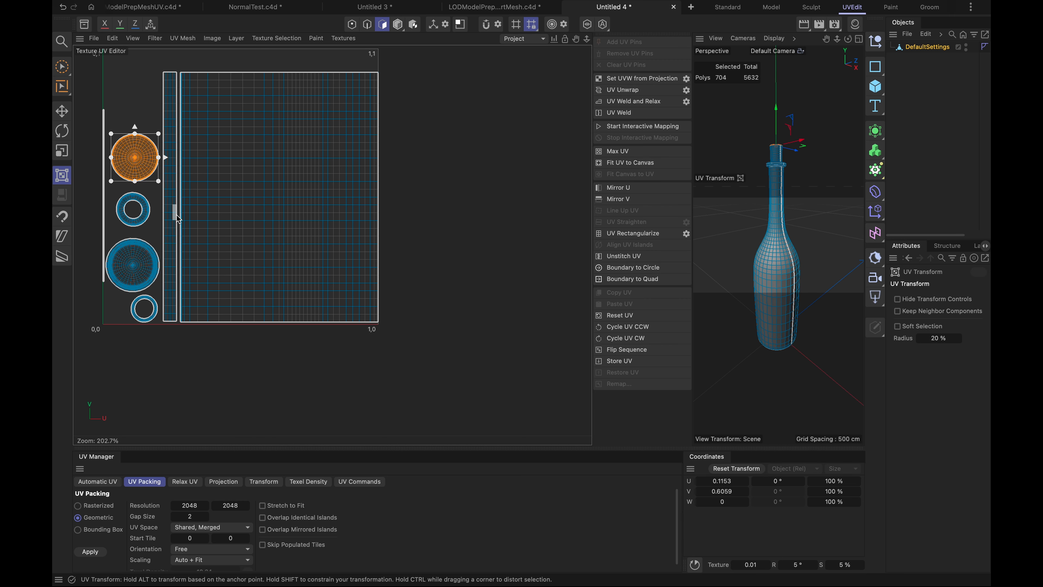
pyautogui.press('super+s')
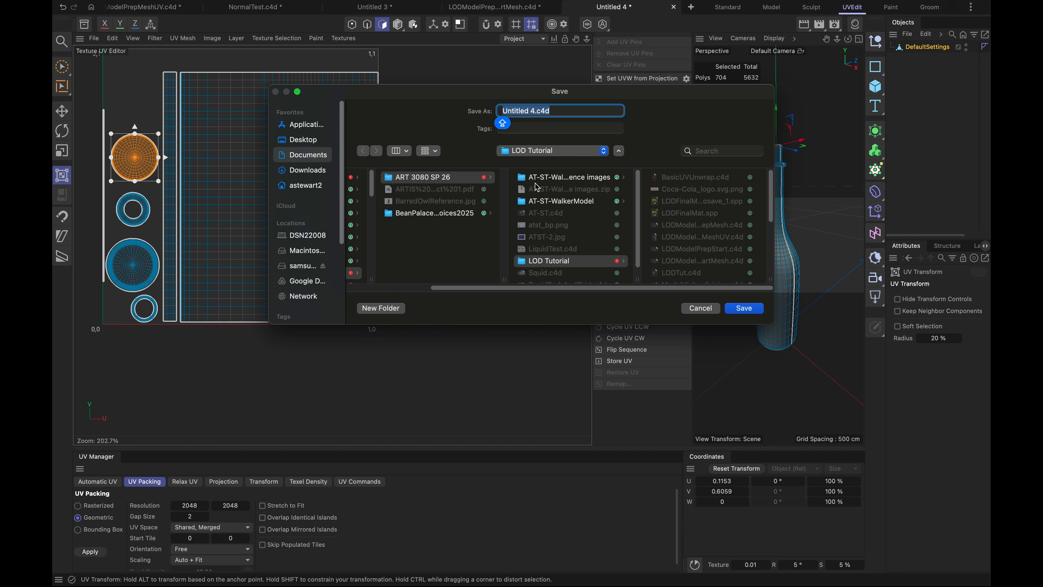
pyautogui.click(532, 110)
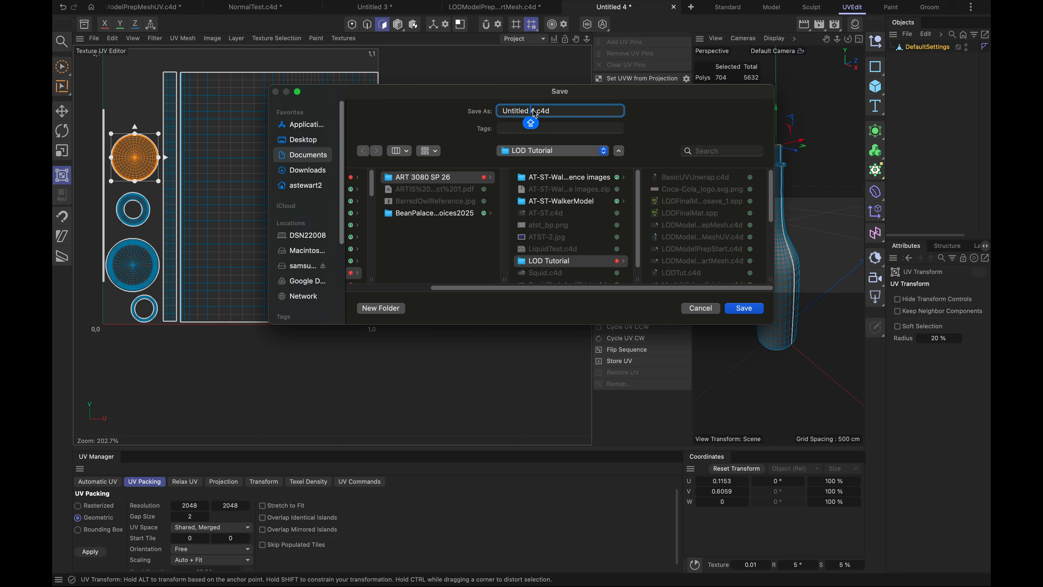
pyautogui.click(573, 111)
pyautogui.click(520, 110)
pyautogui.press('Escape')
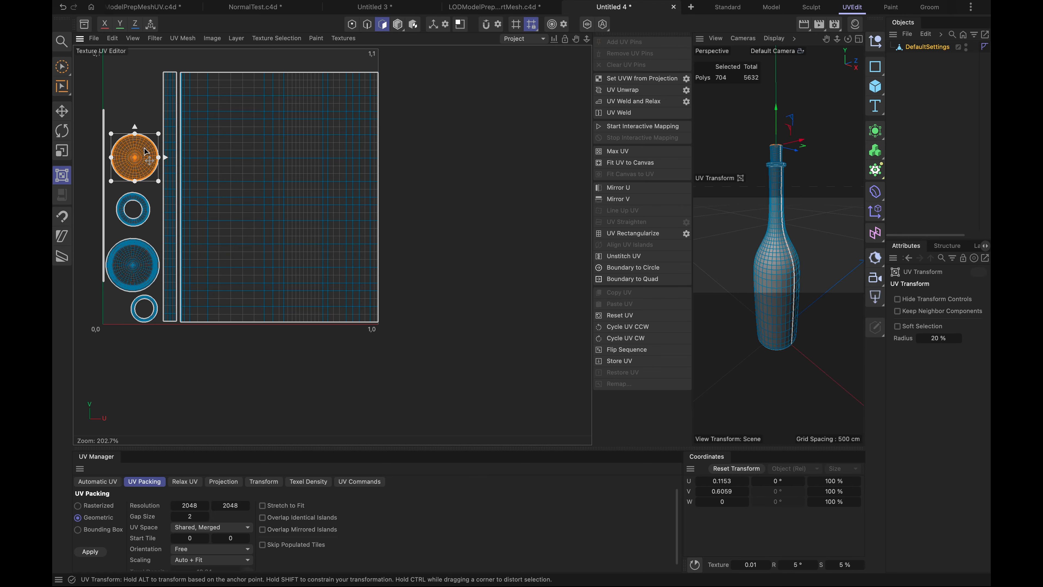
# - Save the scene in the LOD Tutorial folder as BottleFinalUV.c4d
pyautogui.press('super+s')
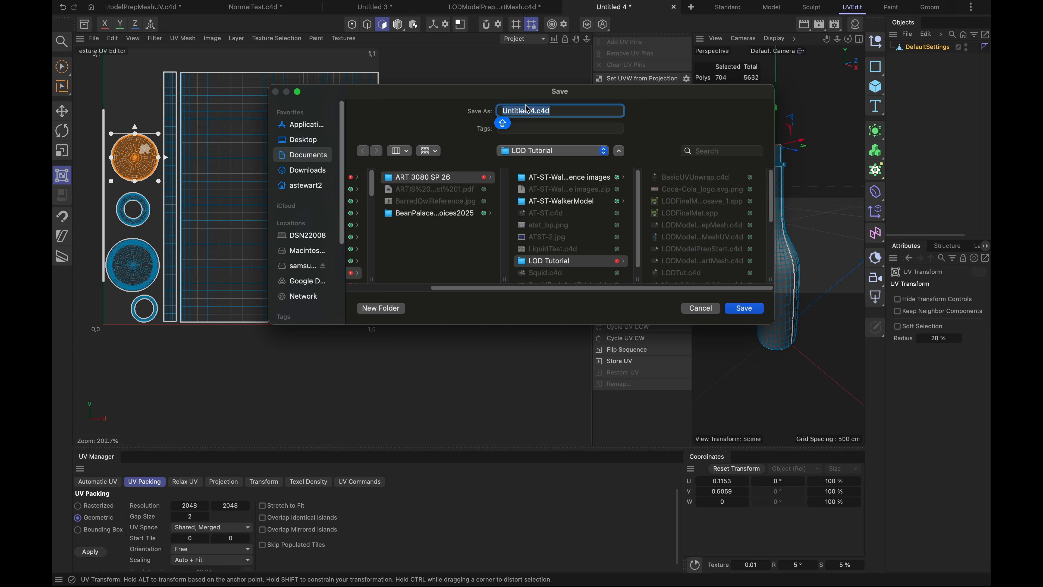
pyautogui.write('FINAL')
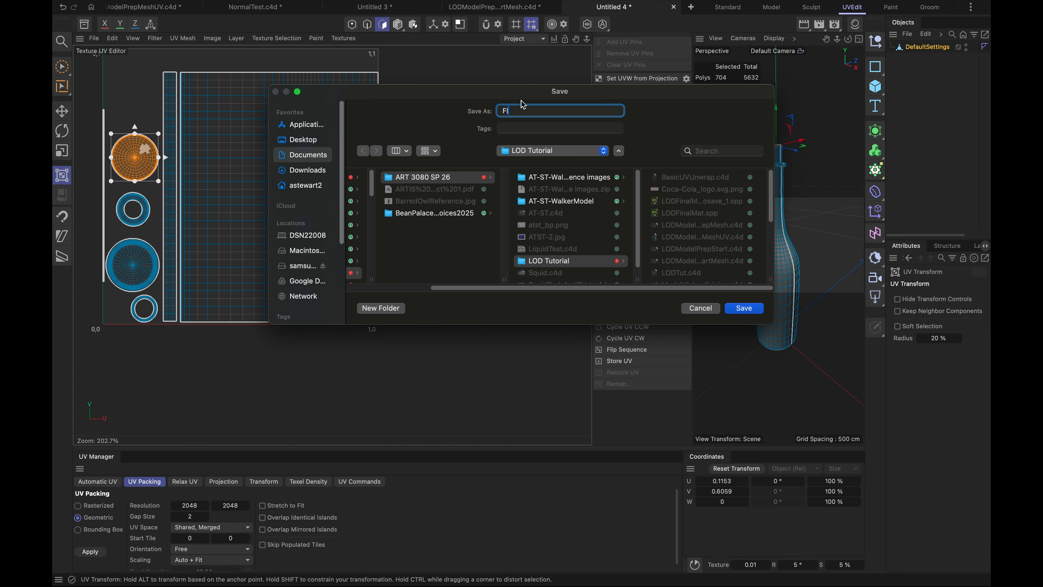
pyautogui.press('BackSpace')
pyautogui.press('BackSpace')
pyautogui.write('inal')
pyautogui.press('Left')
pyautogui.press('Left')
pyautogui.write('Bottle')
pyautogui.press('Return')
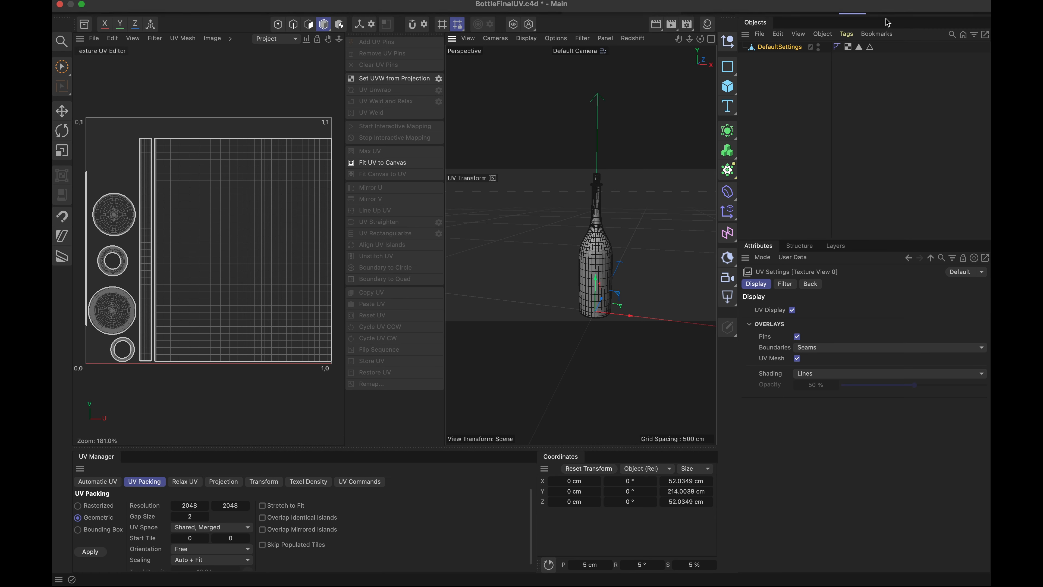
# - Switch to the Paint layout and start the Paint Setup Wizard for the DefaultSettings object, without recalculating its UVs
pyautogui.click(890, 8)
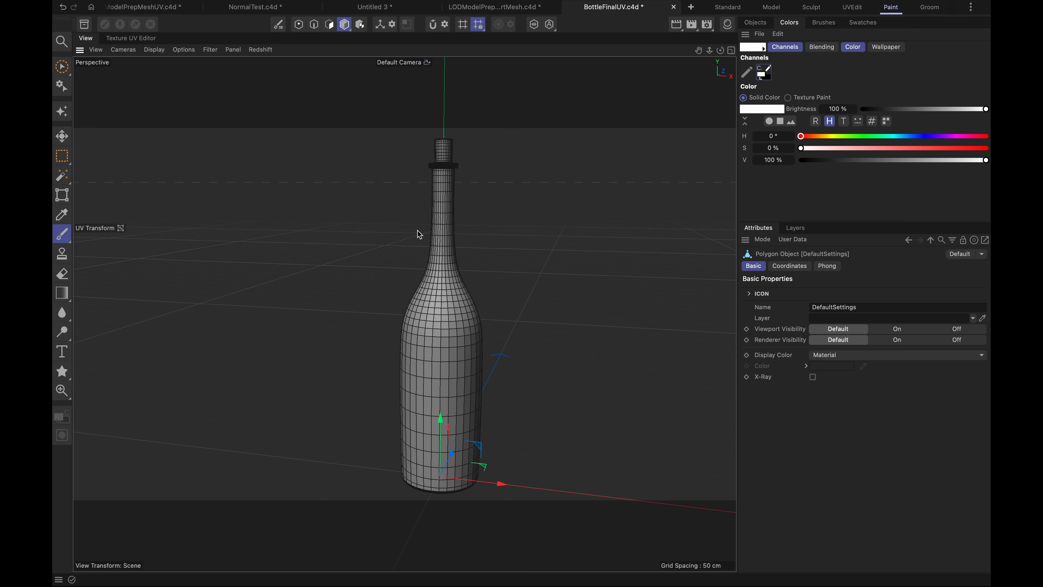
pyautogui.click(62, 114)
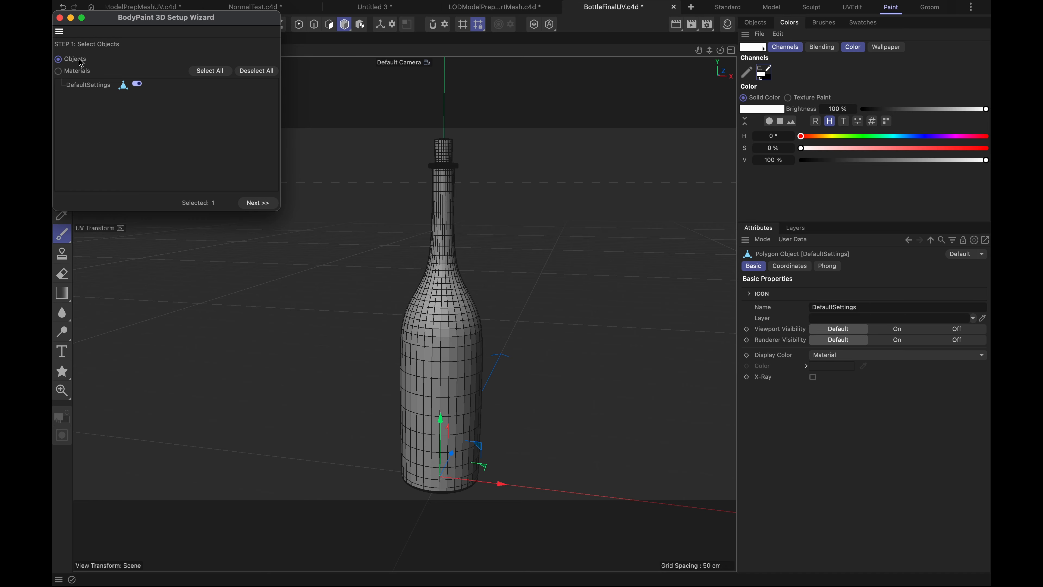
pyautogui.click(253, 201)
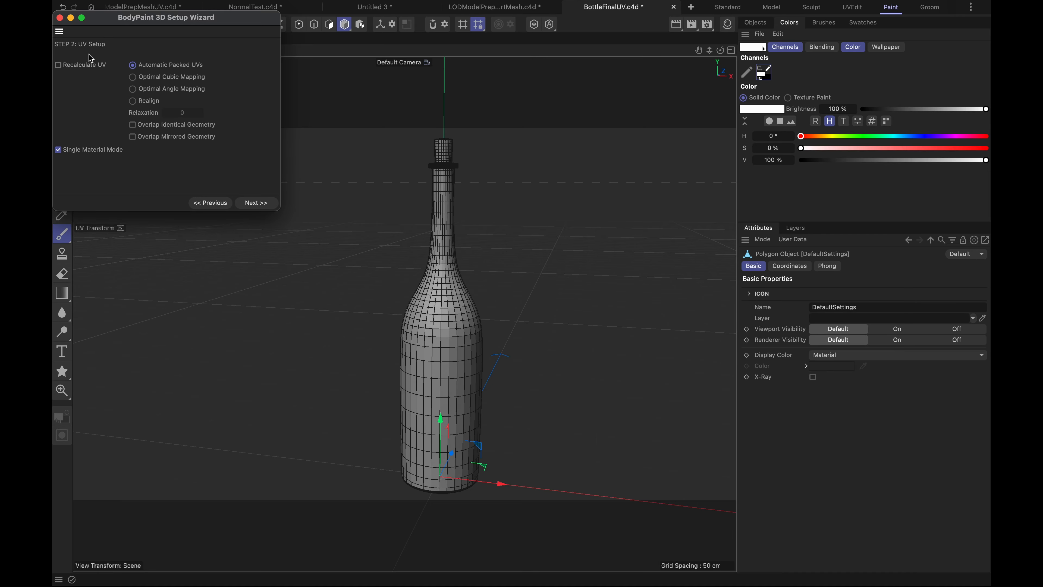
pyautogui.click(256, 203)
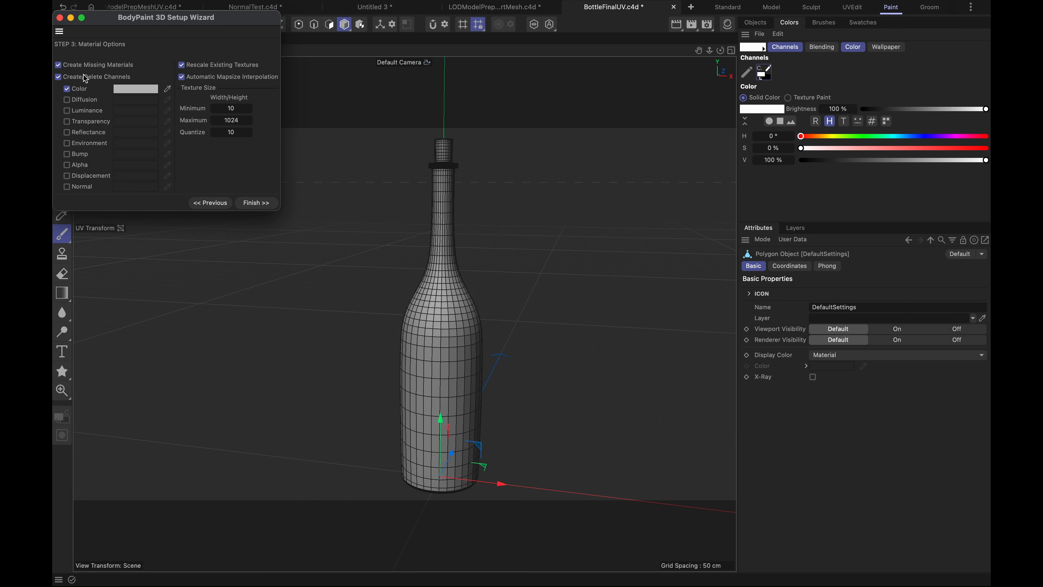
# - Set the minimum and maximum texture size to 2048, create the material with its Color channel, and close the wizard
pyautogui.click(237, 109)
pyautogui.write('2048')
pyautogui.click(234, 119)
pyautogui.click(256, 203)
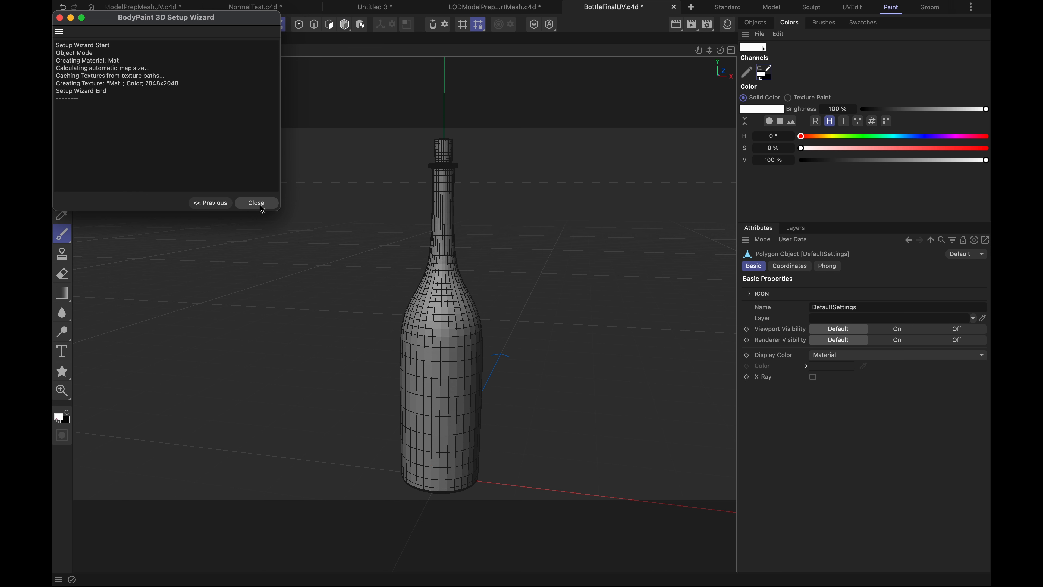
pyautogui.click(264, 204)
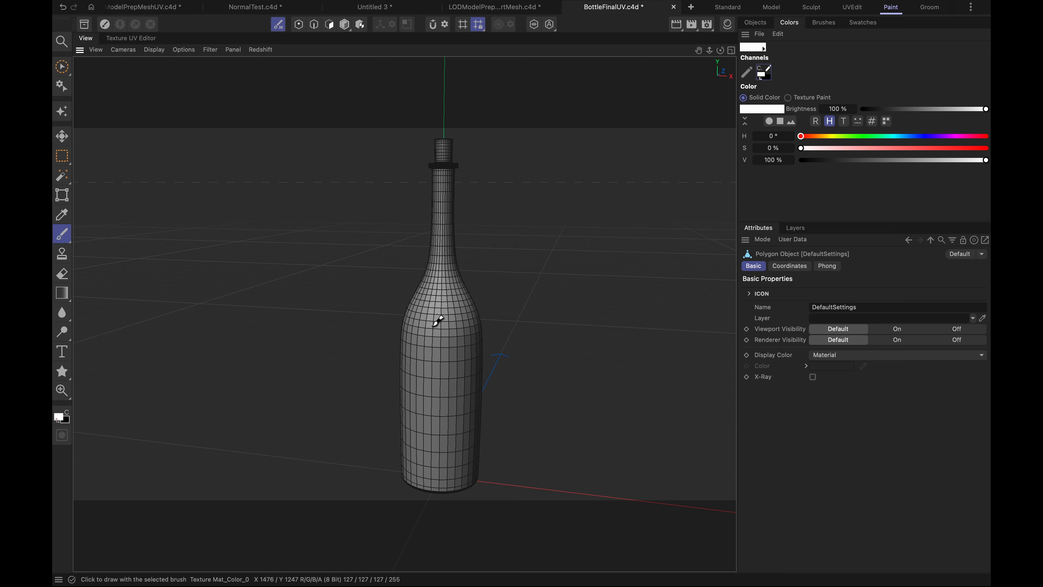
# - Try out a brush stroke on the bottle and another on its flat UV texture, undoing each one
pyautogui.moveTo(435, 329)
pyautogui.mouseDown()
pyautogui.moveTo(466, 368)
pyautogui.moveTo(456, 303)
pyautogui.mouseUp()
pyautogui.press('super+z')
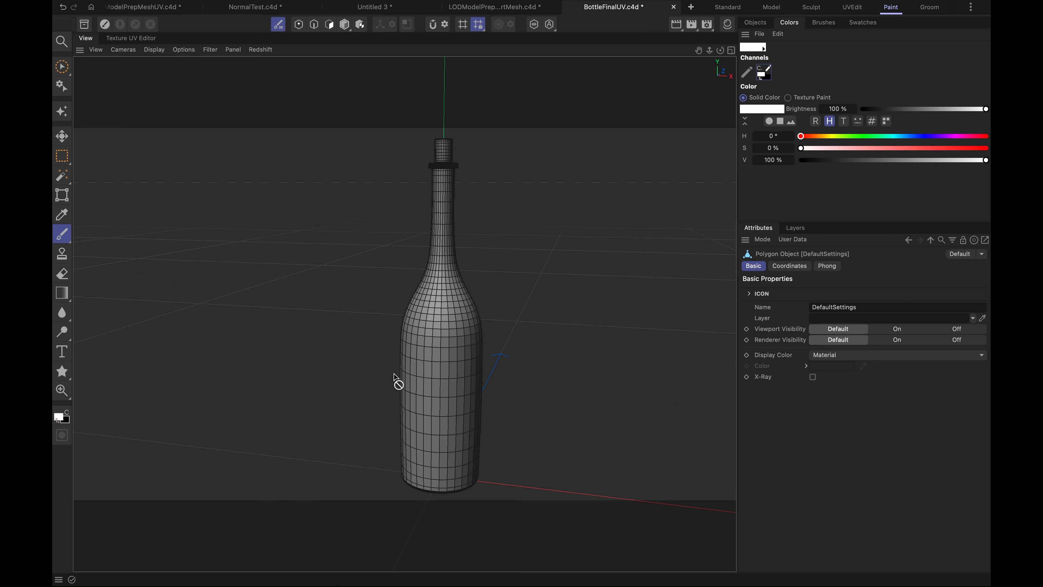
pyautogui.click(131, 38)
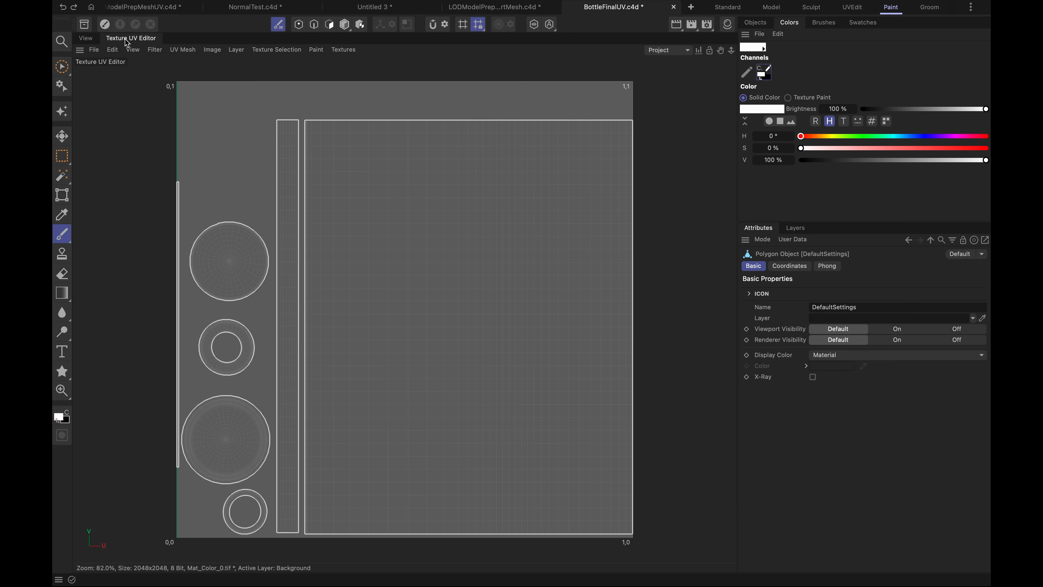
pyautogui.moveTo(391, 221); pyautogui.dragTo(535, 373)
pyautogui.press('super+z')
pyautogui.click(86, 38)
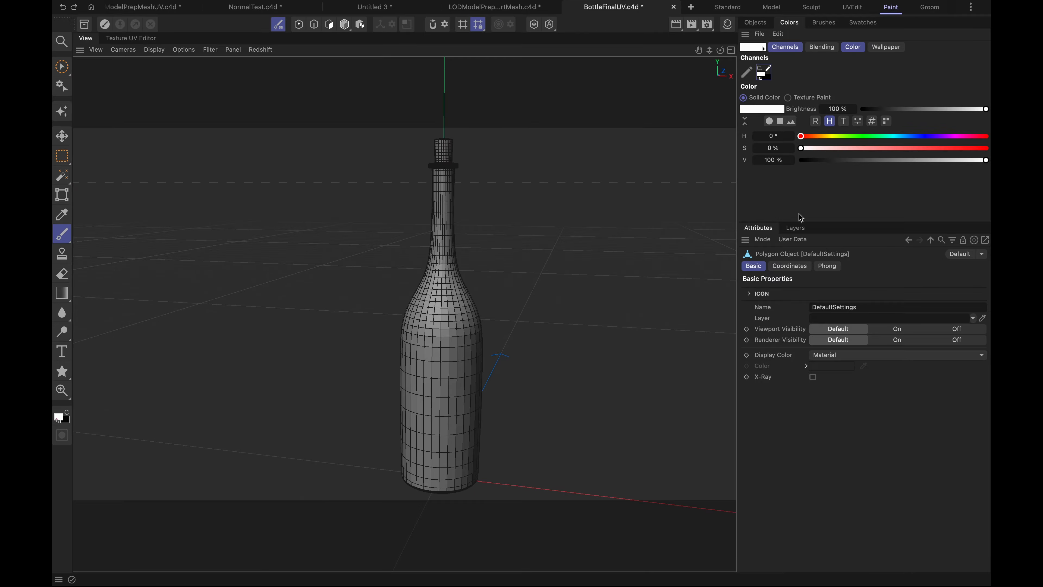
# - Fill the texture's Background layer with white and refill it with dark green: hue 122°, saturation 94 %, value 37 %
pyautogui.click(798, 229)
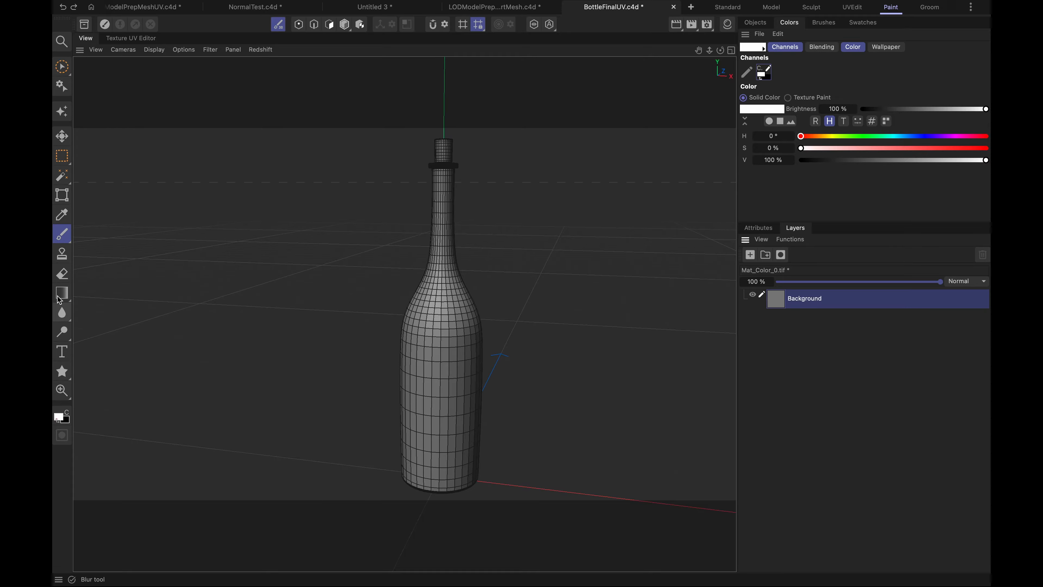
pyautogui.moveTo(62, 293); pyautogui.dragTo(108, 350)
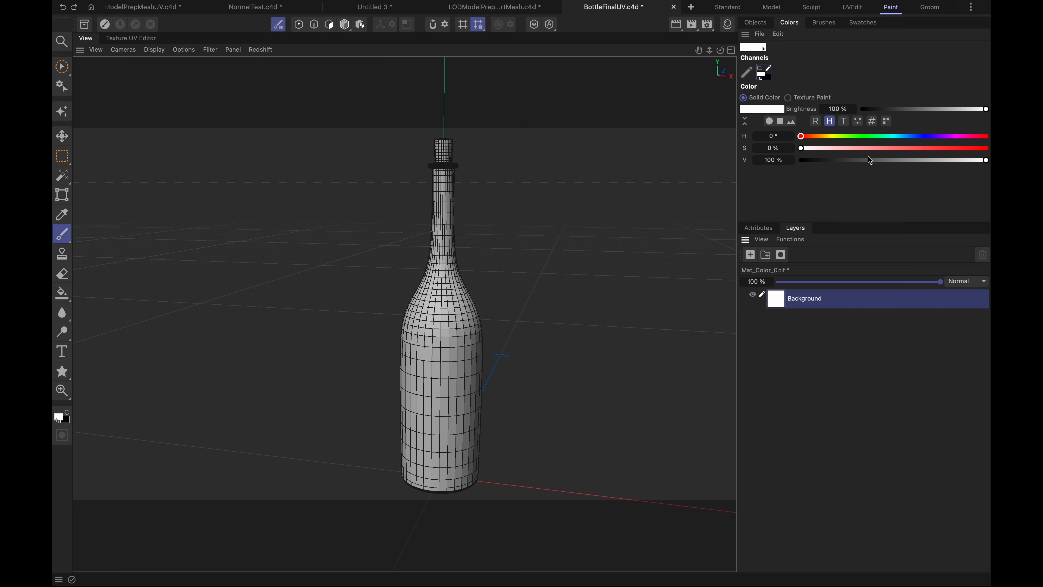
pyautogui.click(863, 136)
pyautogui.click(974, 148)
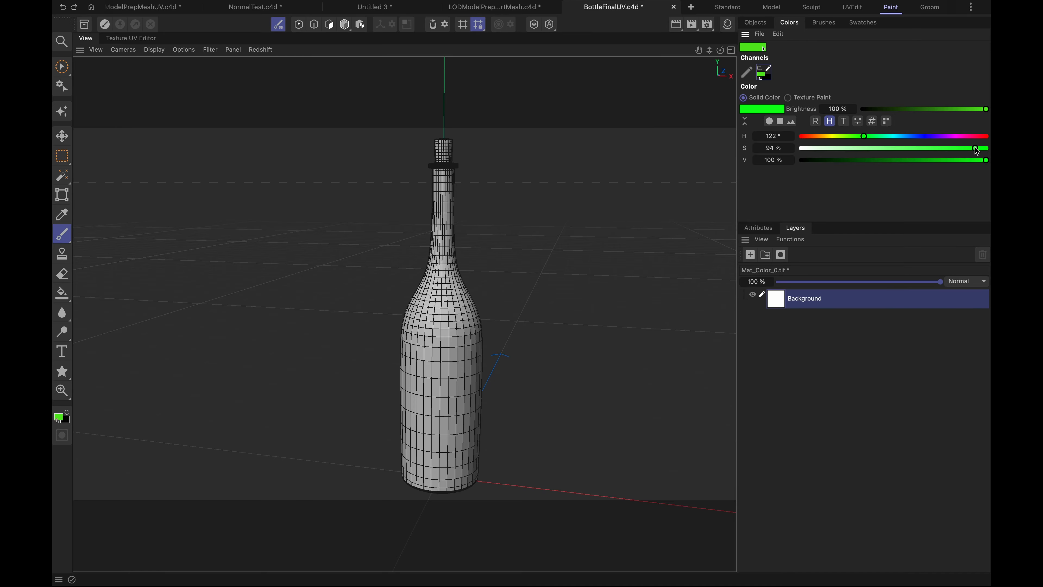
pyautogui.moveTo(897, 160); pyautogui.dragTo(870, 160)
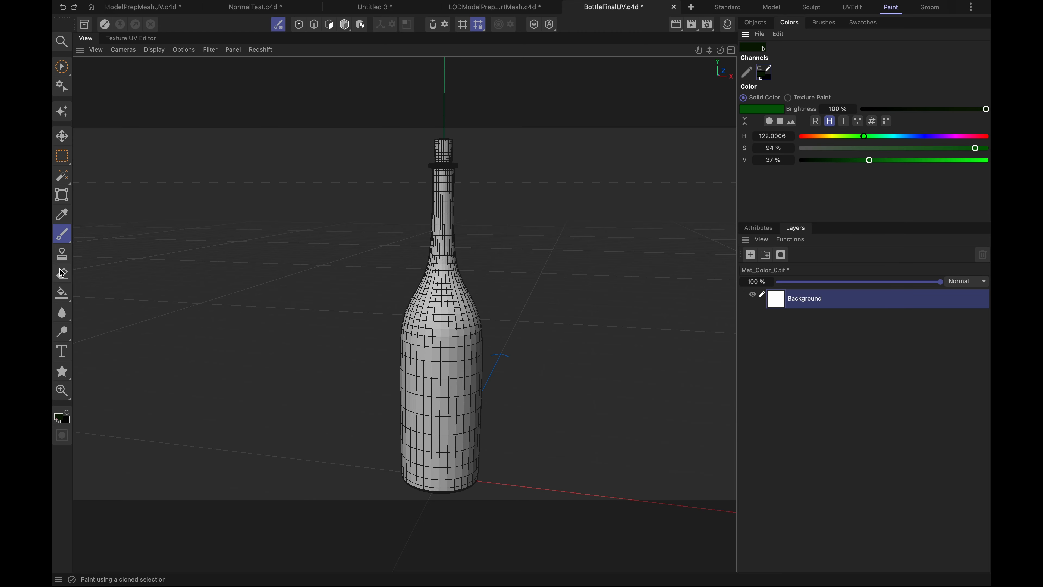
pyautogui.click(64, 296)
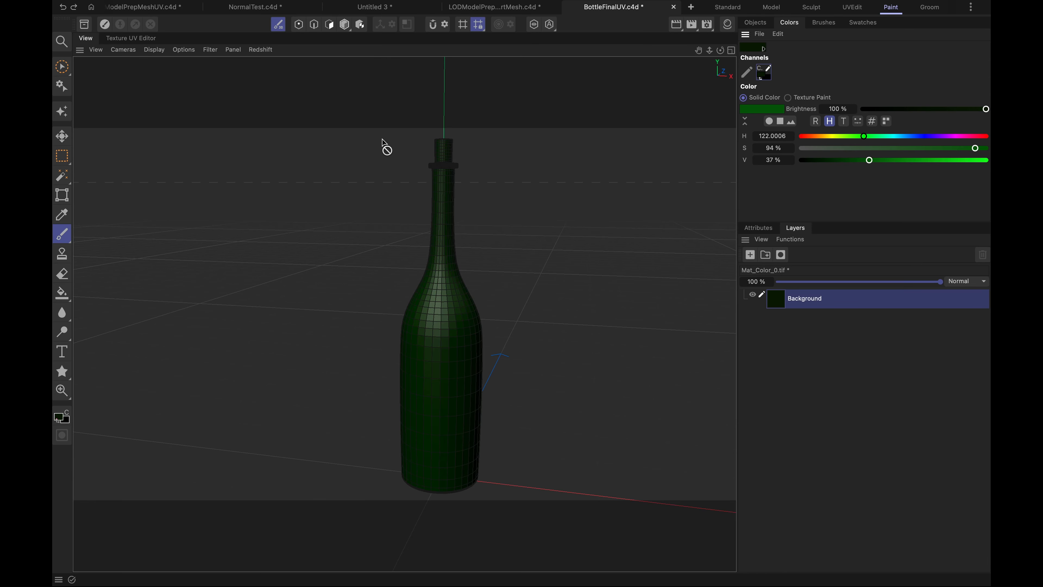
# - Raise the green's value to 53 % and refill the Background layer with it
pyautogui.click(130, 39)
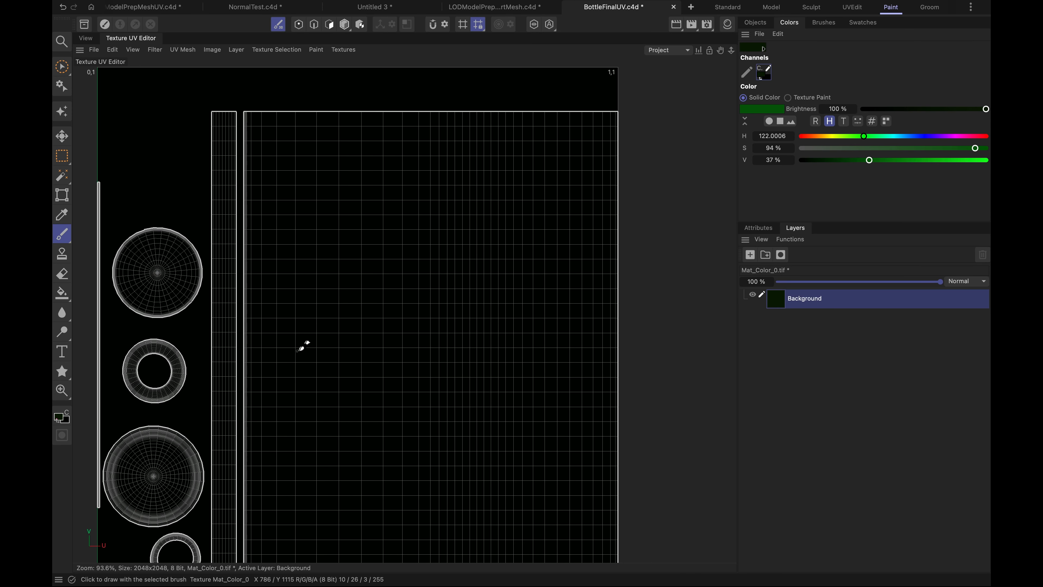
pyautogui.scroll(-3, 303, 347)
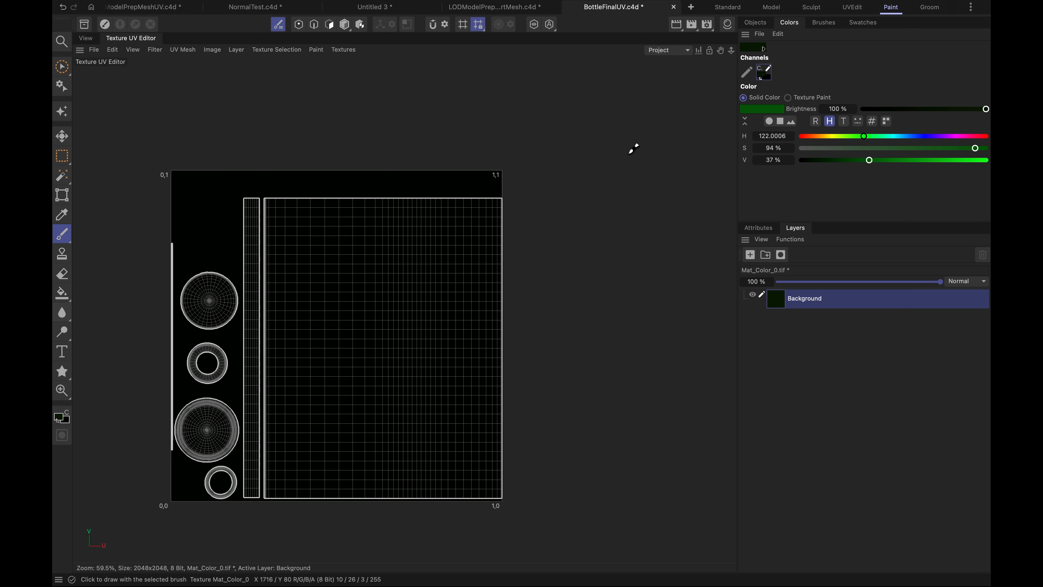
pyautogui.click(894, 163)
pyautogui.click(899, 160)
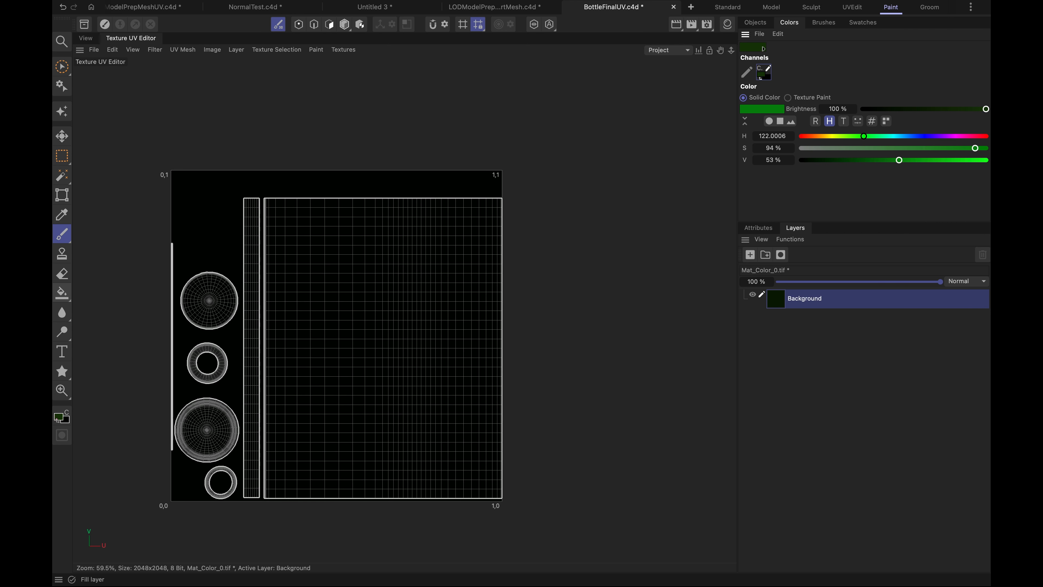
pyautogui.click(62, 294)
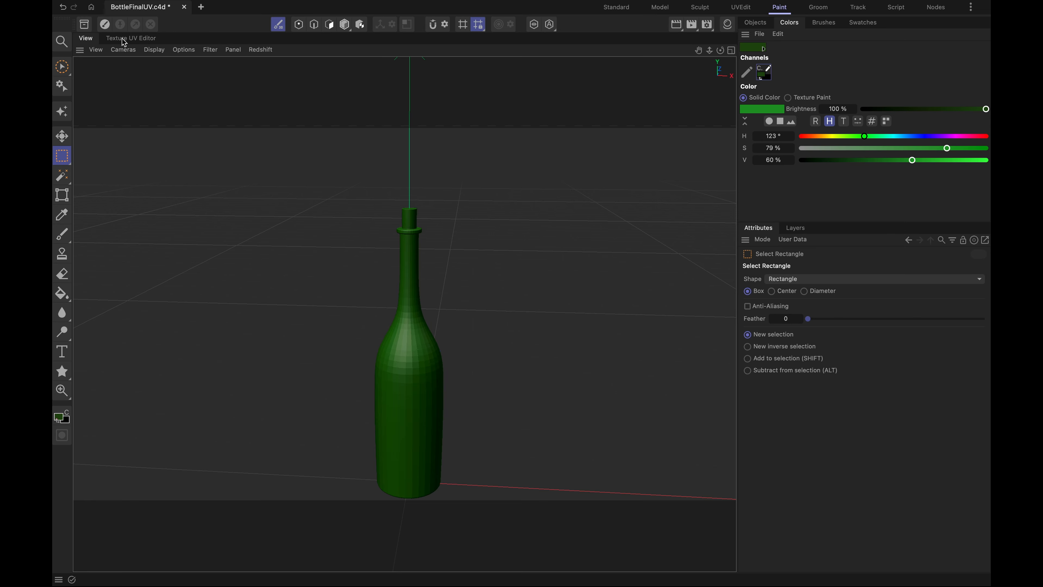
# - Make a rectangular selection on the UV texture around the disc islands, ring islands and cork strip, excluding the bottle body
pyautogui.click(124, 39)
pyautogui.scroll(-4, 271, 317)
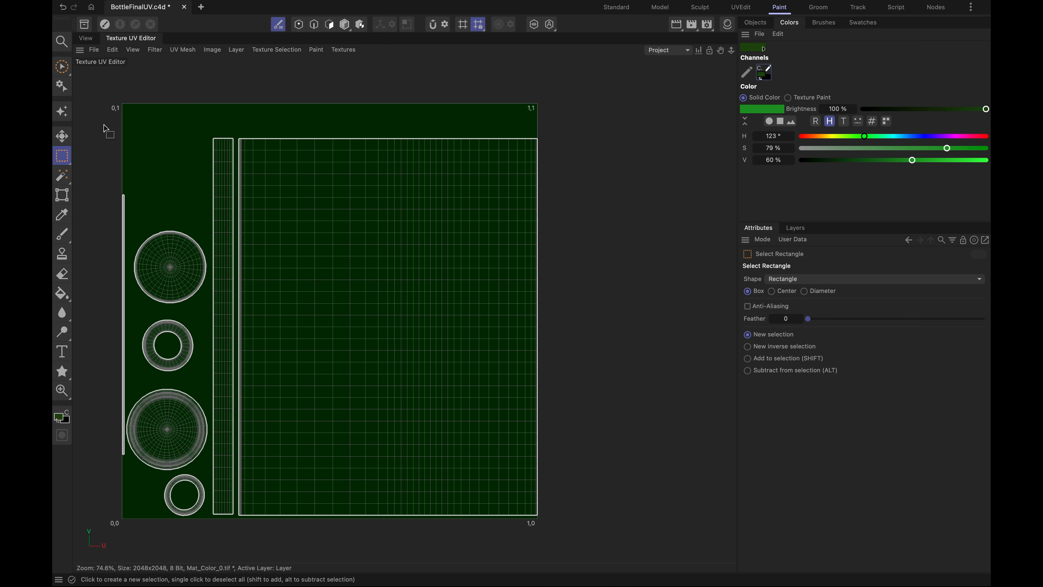
pyautogui.moveTo(99, 121); pyautogui.dragTo(238, 537)
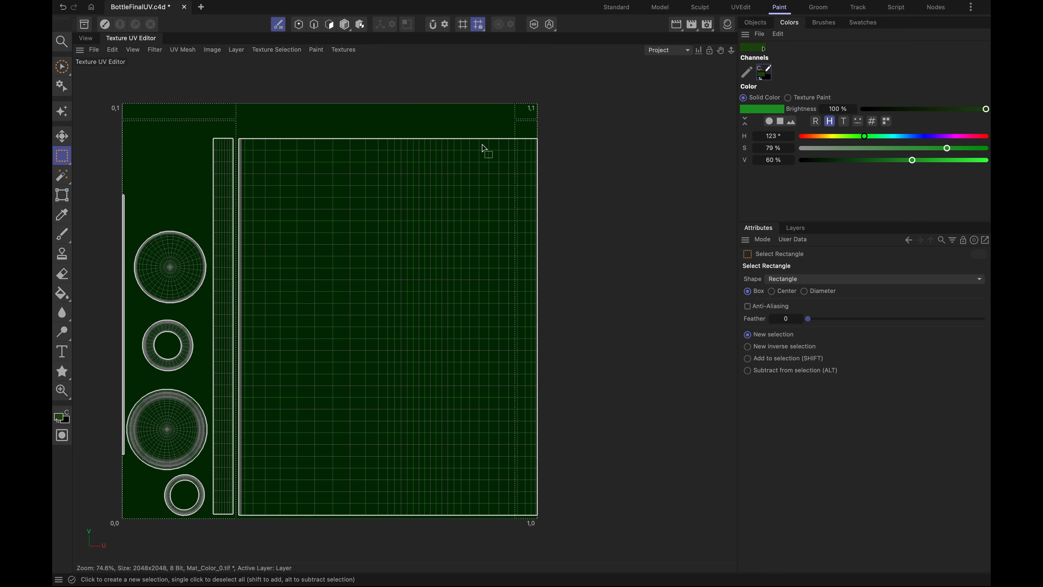
pyautogui.click(210, 80)
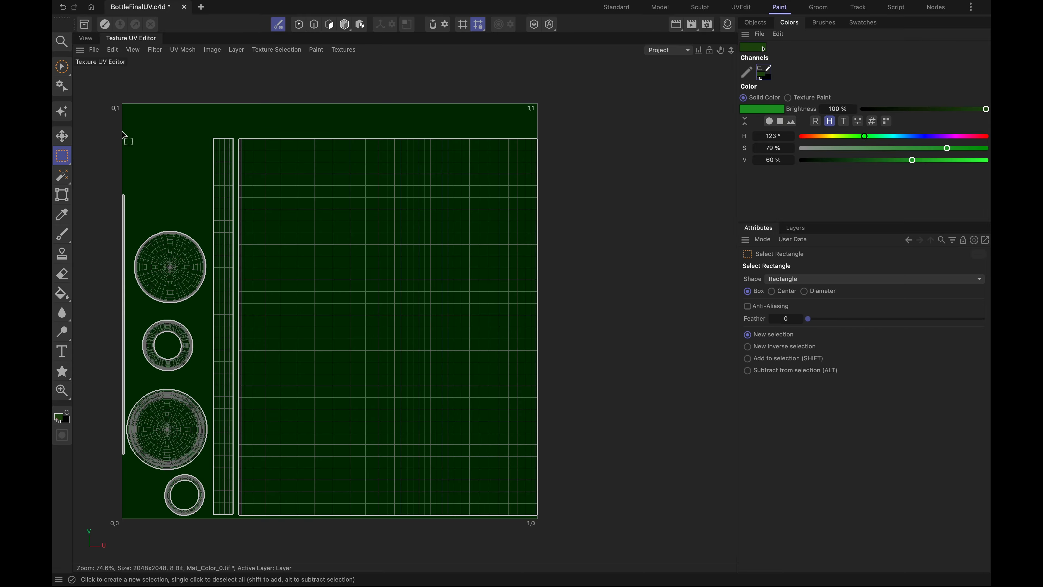
pyautogui.moveTo(122, 134); pyautogui.dragTo(239, 520)
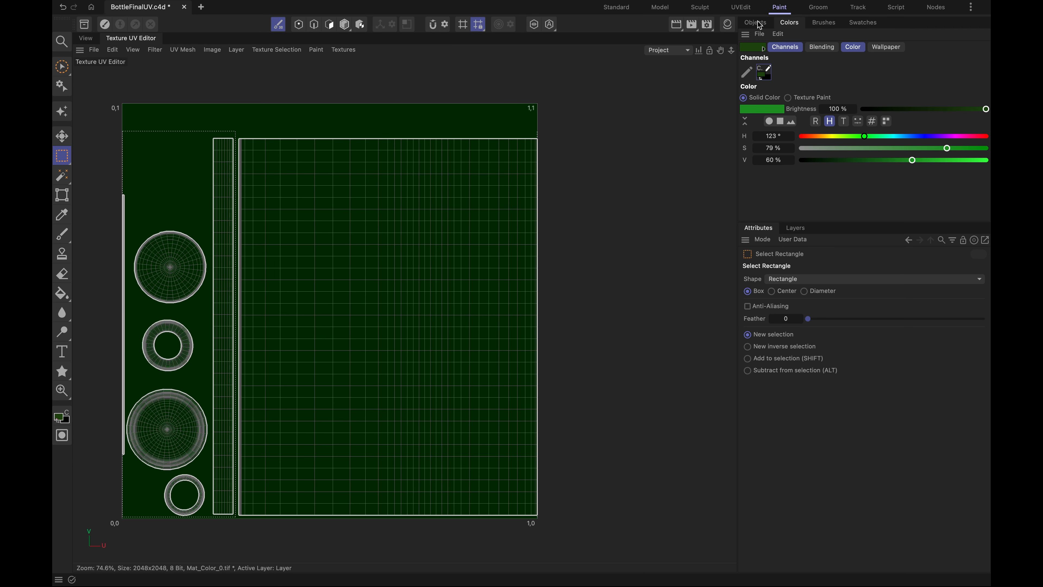
# - Fill the selected region on the layer above Background with yellow using Fill Bitmap: hue 54°, saturation 90 %, value 90 %
pyautogui.click(799, 229)
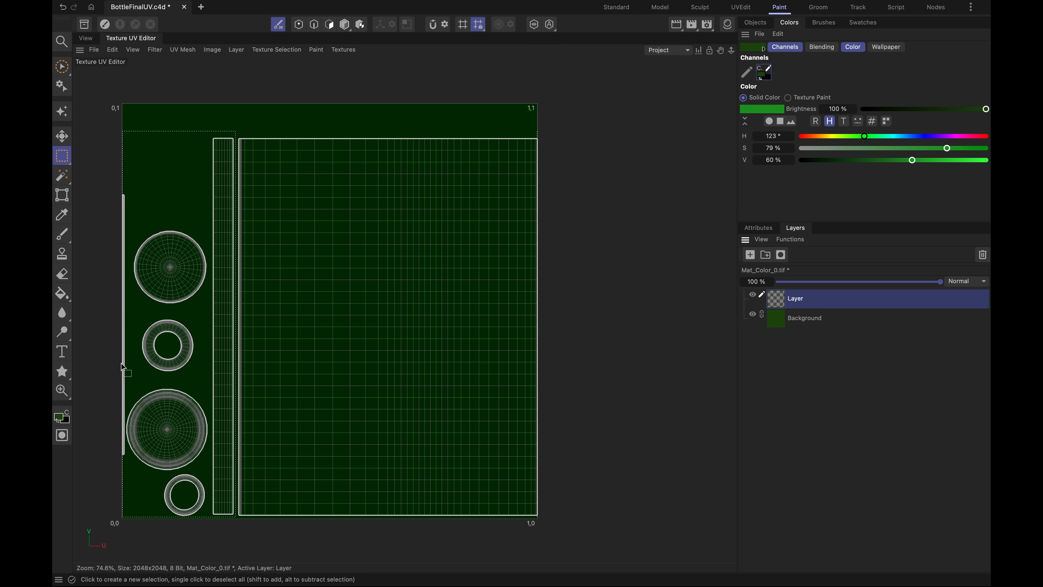
pyautogui.click(65, 299)
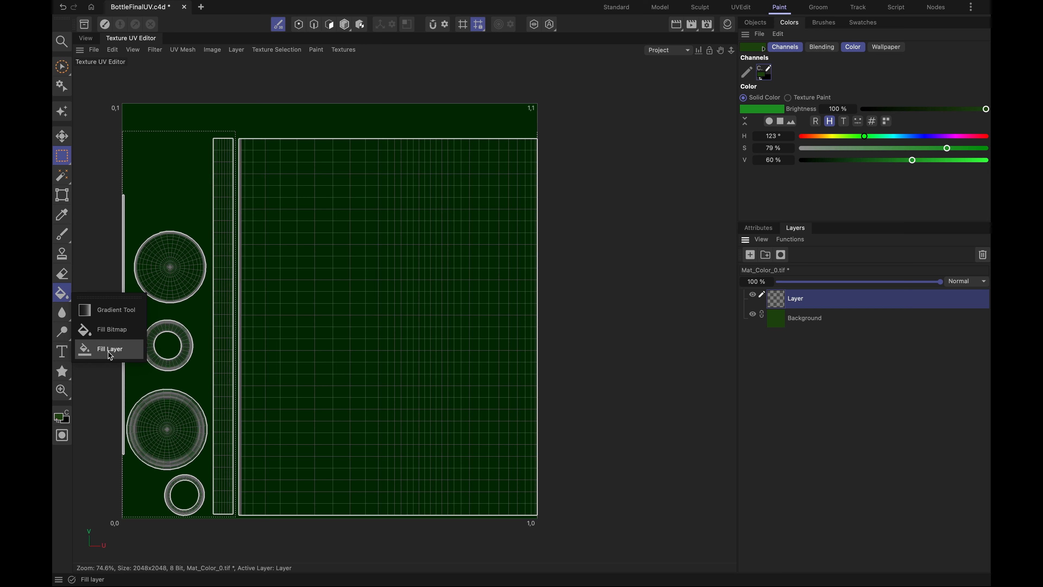
pyautogui.click(109, 334)
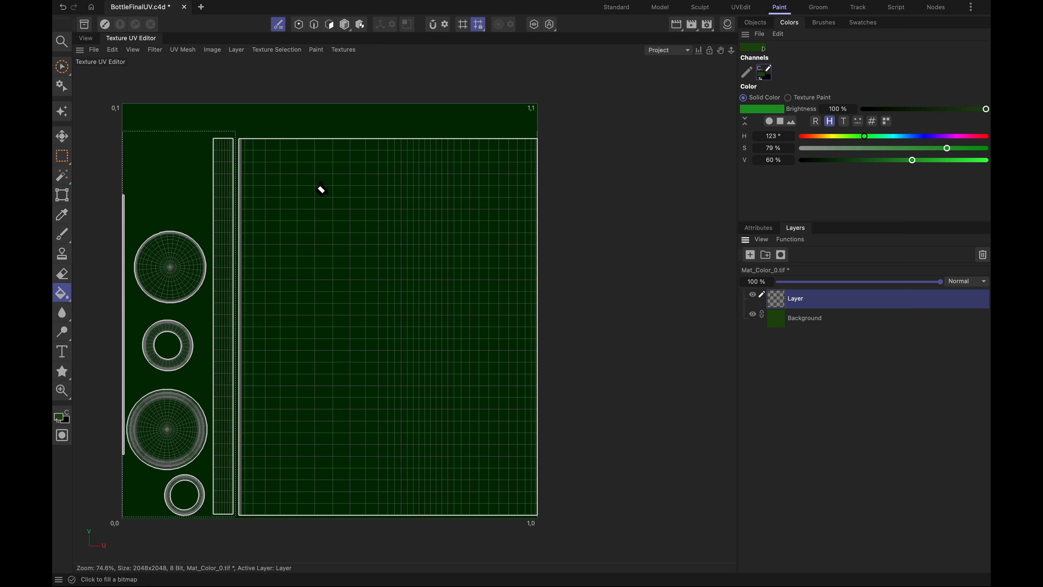
pyautogui.click(831, 137)
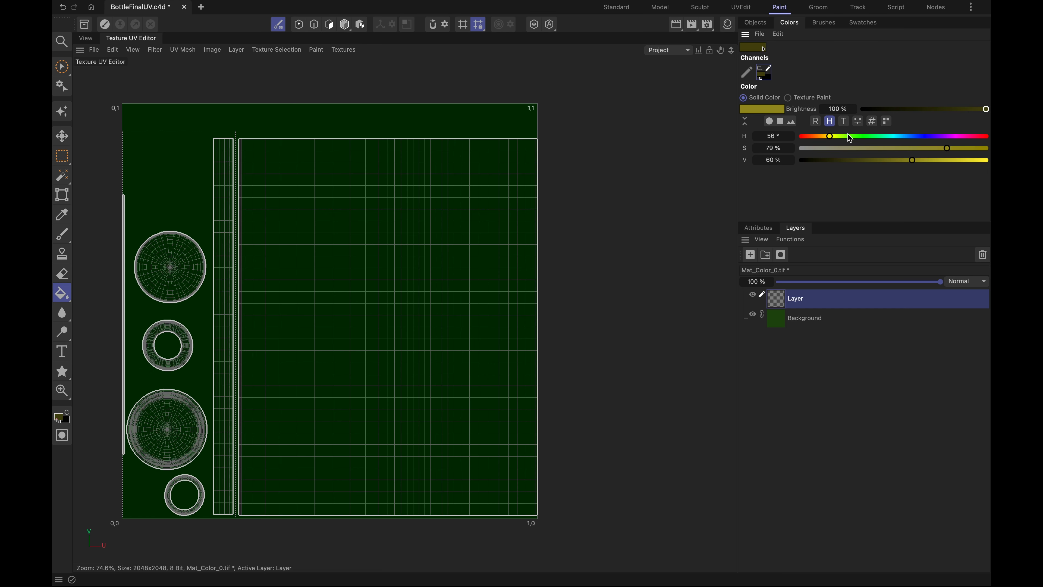
pyautogui.click(968, 160)
pyautogui.click(968, 148)
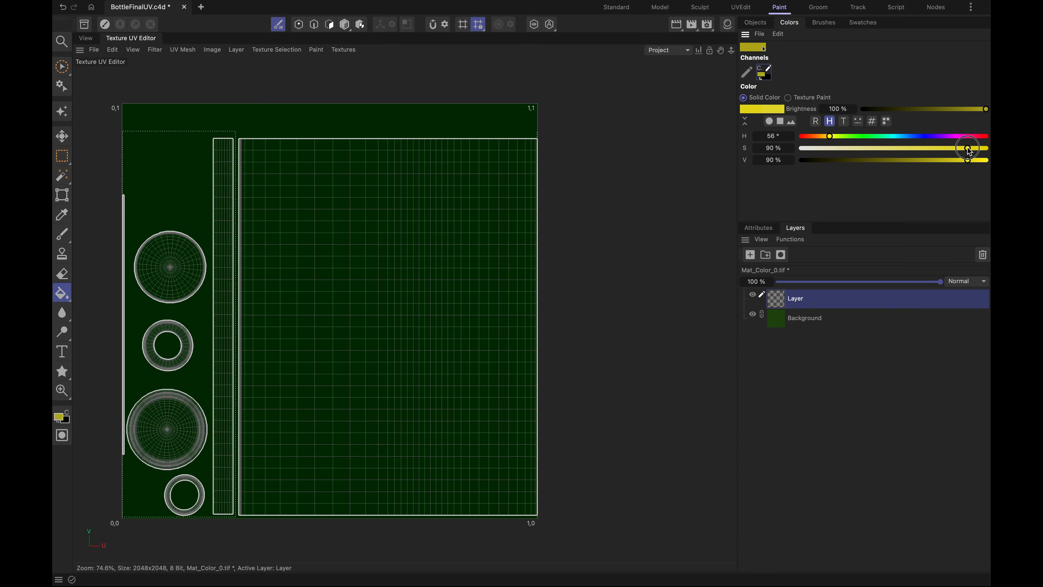
pyautogui.click(835, 136)
pyautogui.moveTo(835, 135); pyautogui.dragTo(829, 136)
pyautogui.click(163, 187)
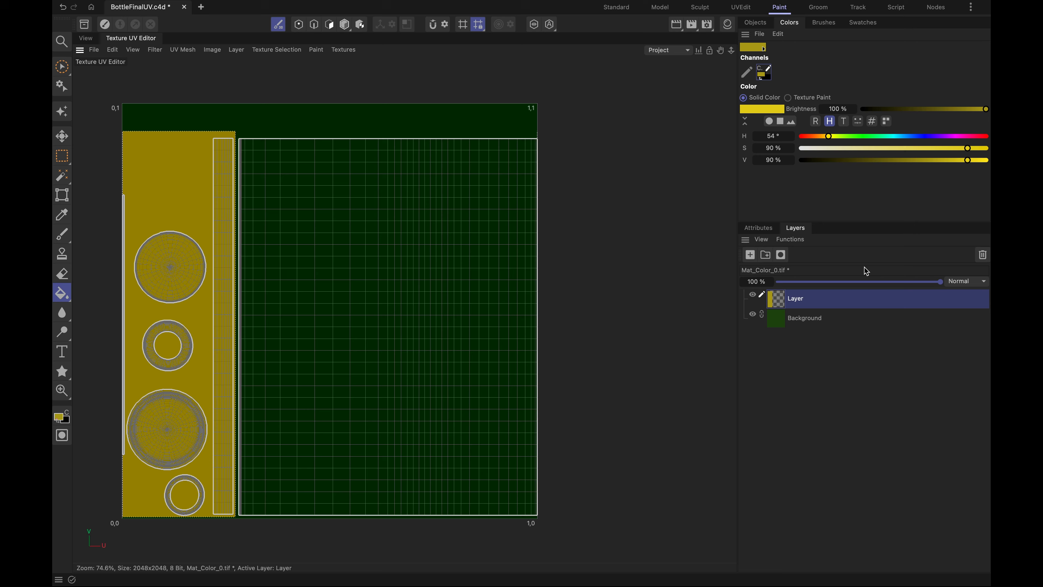
# - Refill the selected region with a more orange hue of 47° and check the cork and rim on the 3D bottle
pyautogui.moveTo(829, 140); pyautogui.dragTo(825, 140)
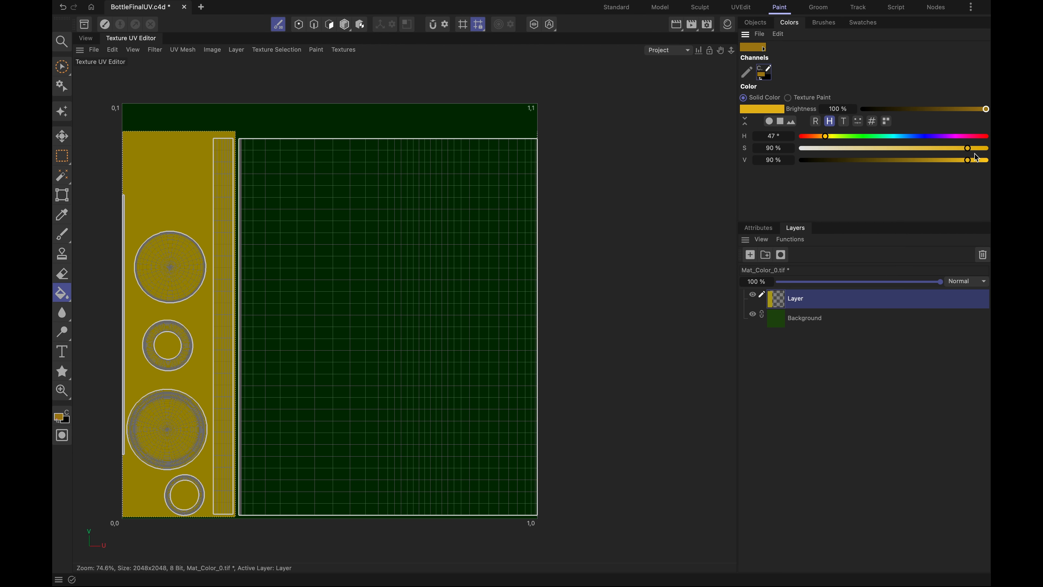
pyautogui.click(150, 182)
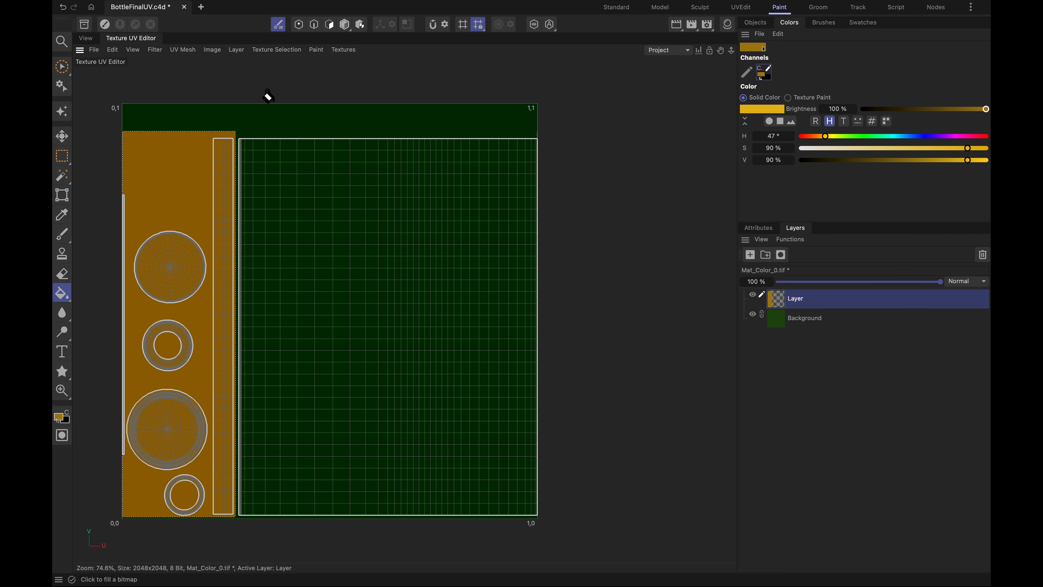
pyautogui.click(84, 39)
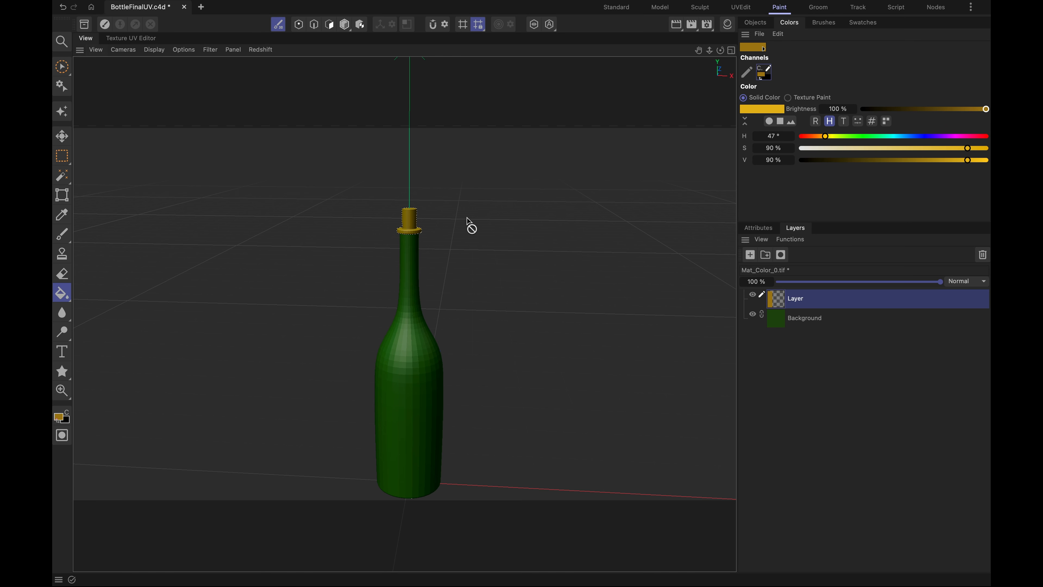
pyautogui.scroll(8, 411, 215)
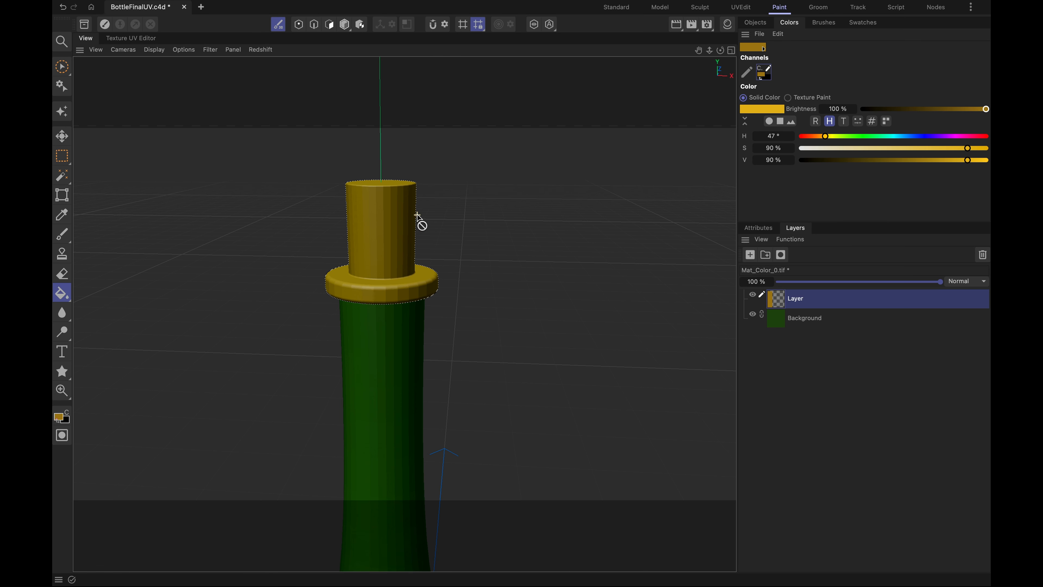
pyautogui.keyDown('alt'); pyautogui.moveTo(425, 271); pyautogui.dragTo(327, 393); pyautogui.keyUp('alt')
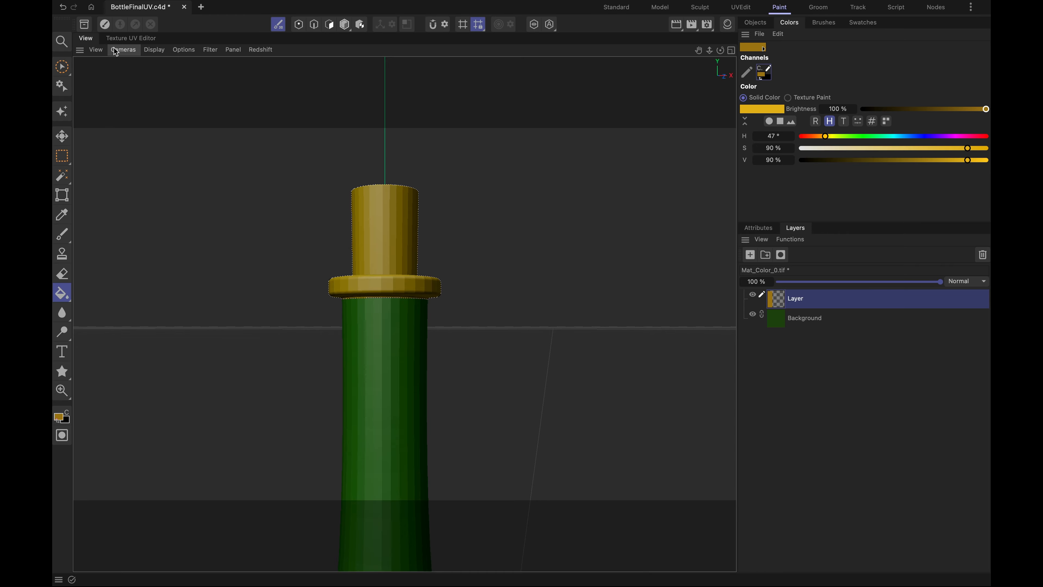
pyautogui.click(133, 38)
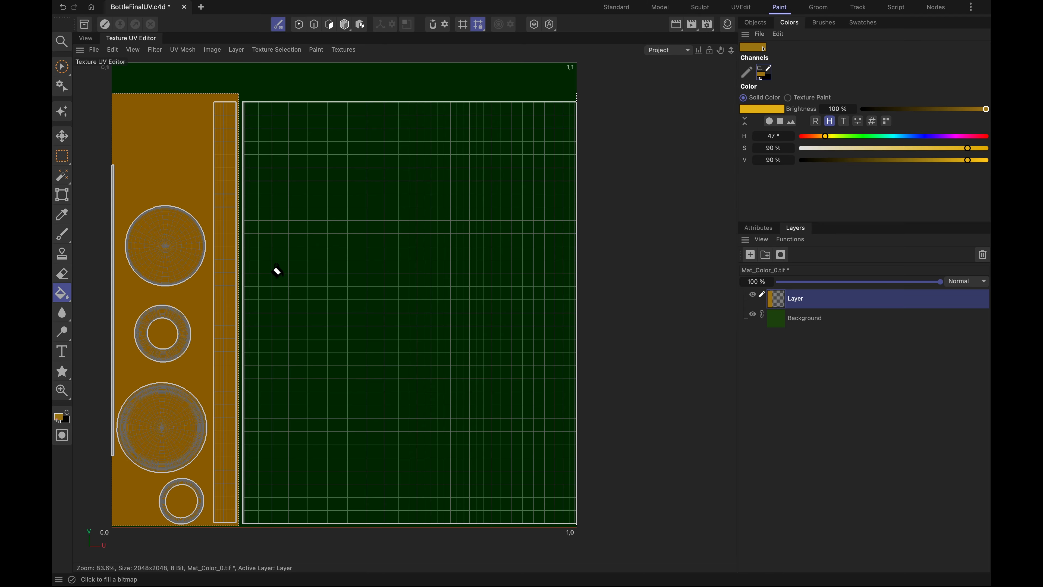
# - Make a rectangular selection over the neck-end strip of the bottle body island in the UV texture and check it on the 3D bottle
pyautogui.scroll(-2, 277, 272)
pyautogui.click(62, 155)
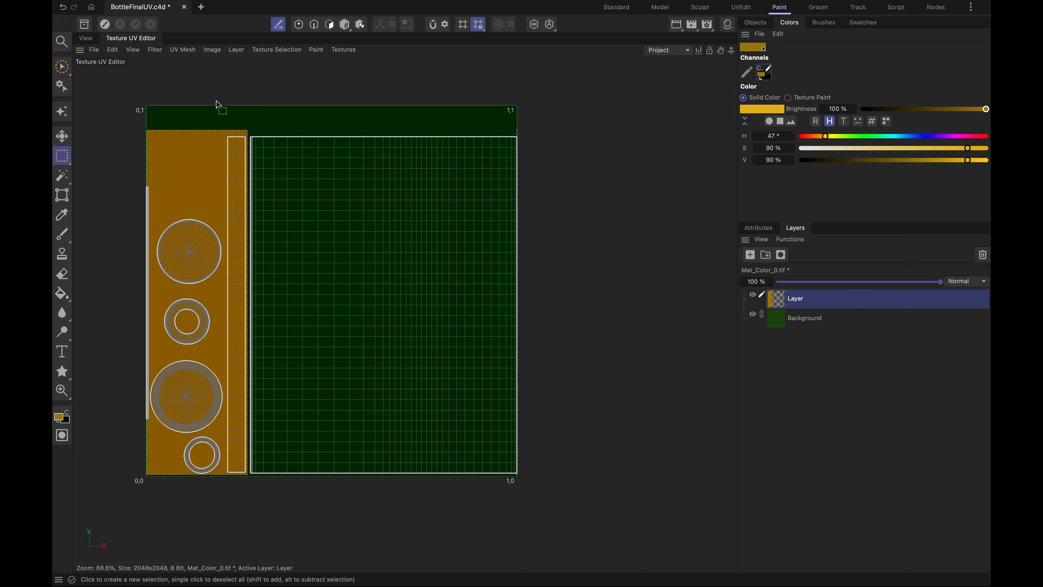
pyautogui.click(310, 97)
pyautogui.moveTo(473, 120); pyautogui.dragTo(517, 496)
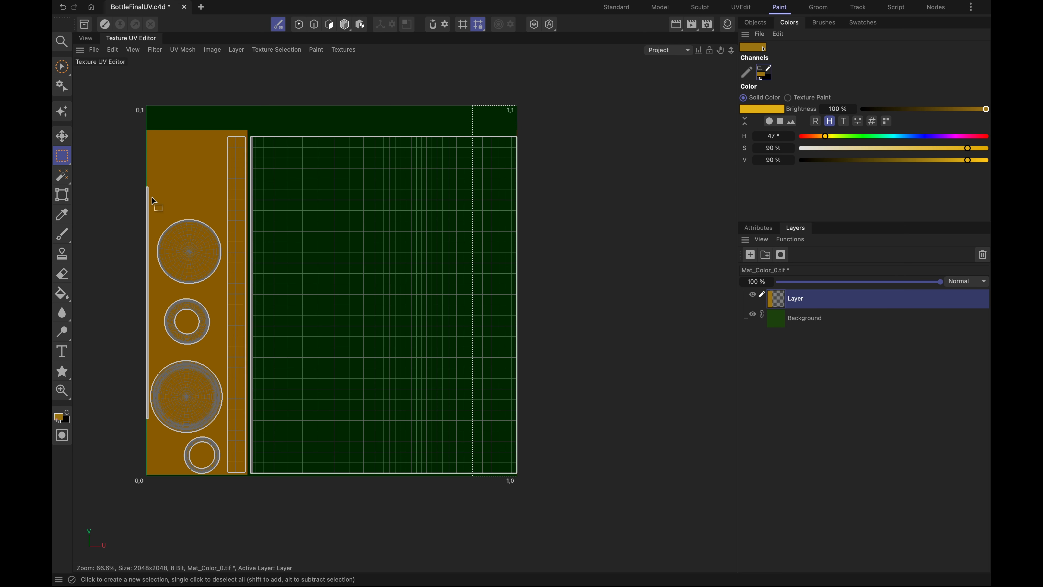
pyautogui.click(86, 38)
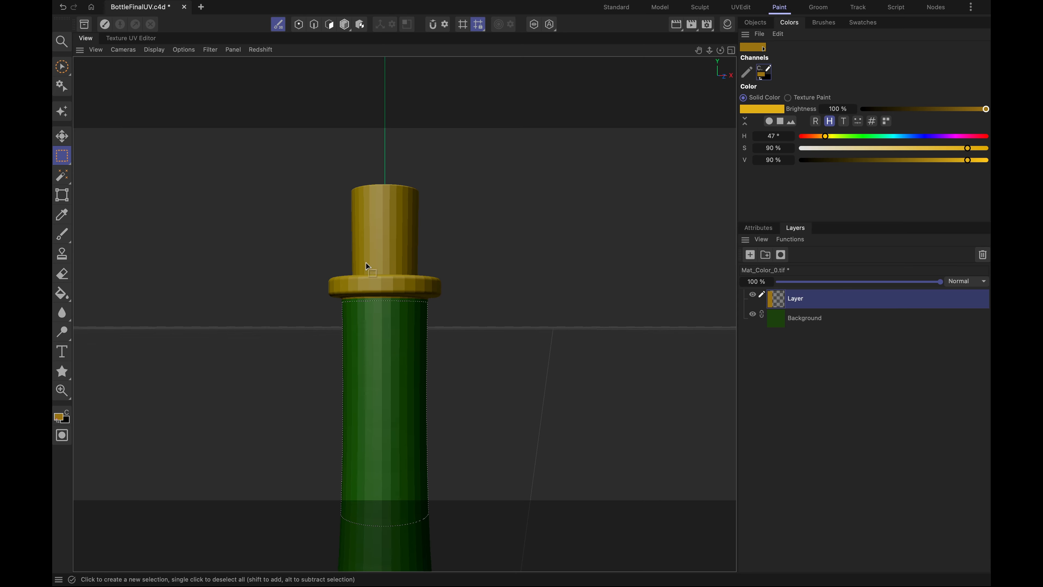
pyautogui.click(123, 37)
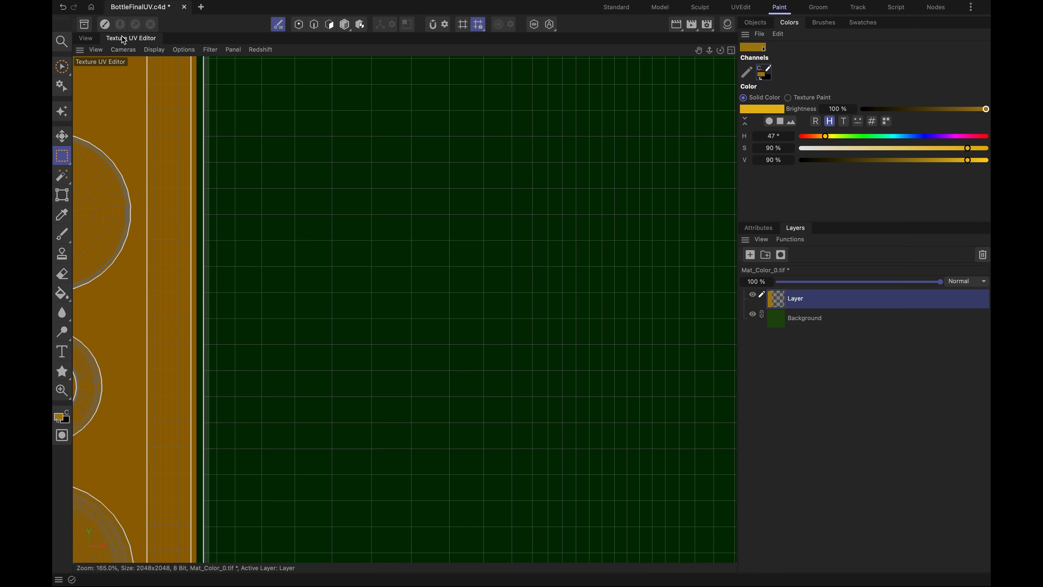
# - Fill the selected neck band on the 3D bottle with the current orange using Fill Bitmap, and clear the selection
pyautogui.click(86, 39)
pyautogui.click(62, 293)
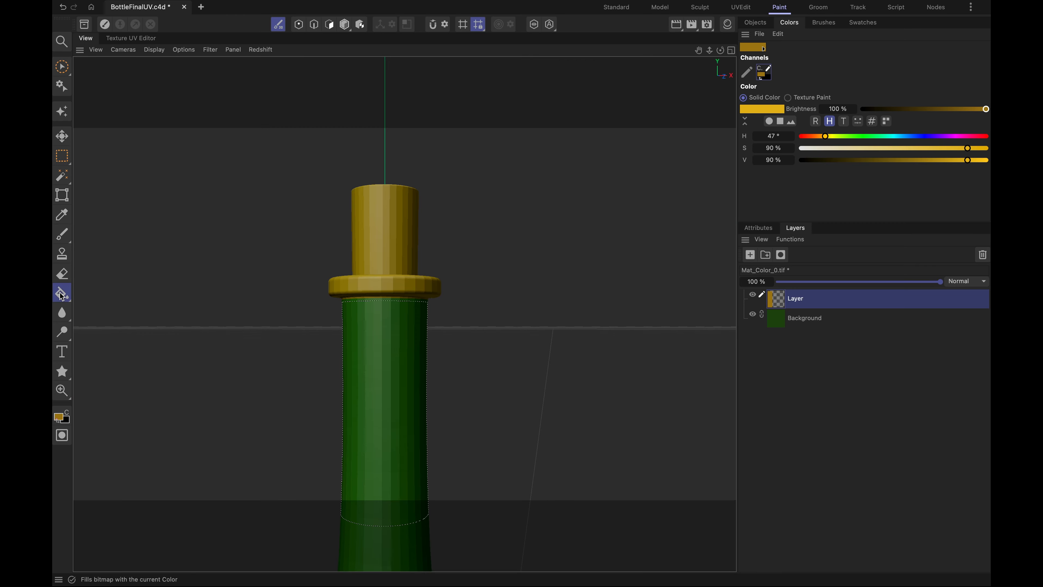
pyautogui.click(374, 365)
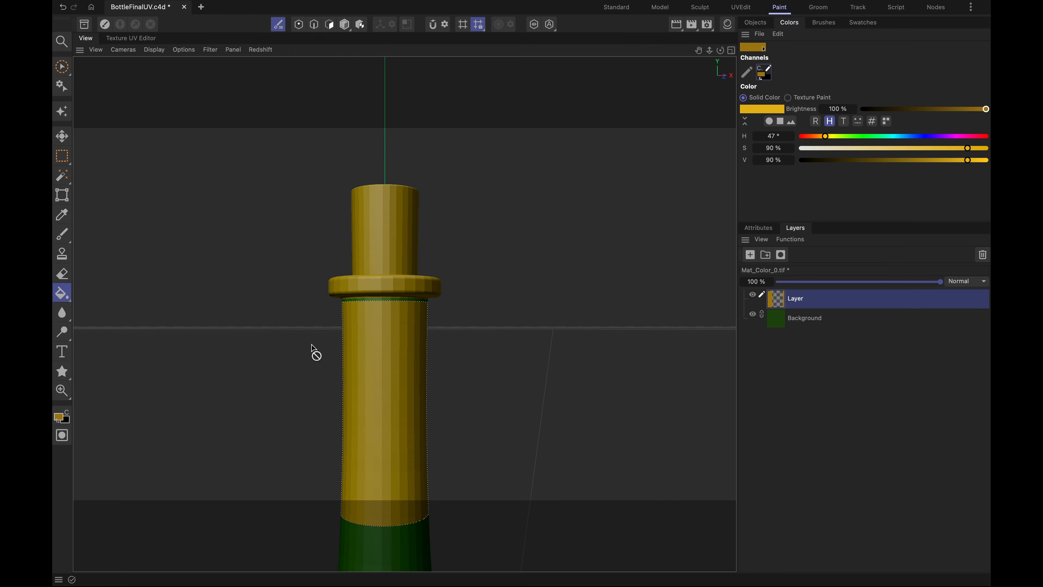
pyautogui.keyDown('alt'); pyautogui.moveTo(289, 352); pyautogui.dragTo(398, 335); pyautogui.keyUp('alt')
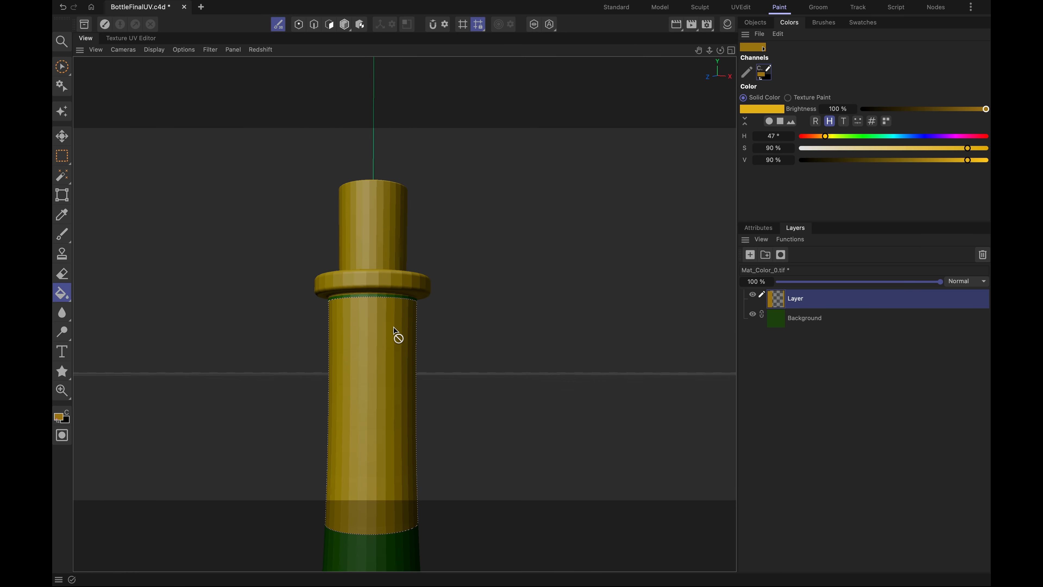
pyautogui.keyDown('alt'); pyautogui.moveTo(387, 337); pyautogui.dragTo(394, 274, button='middle'); pyautogui.keyUp('alt')
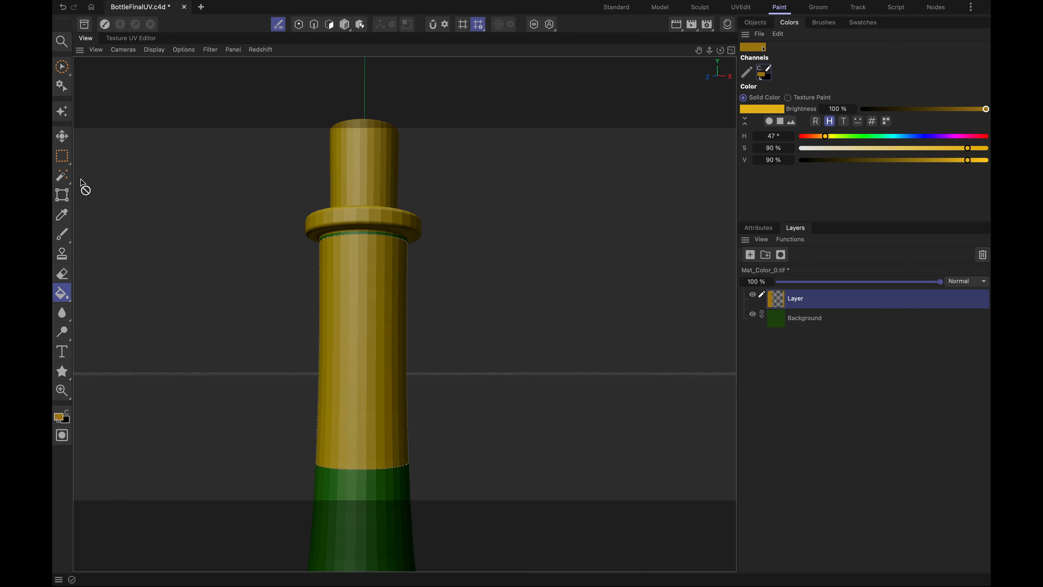
pyautogui.click(62, 159)
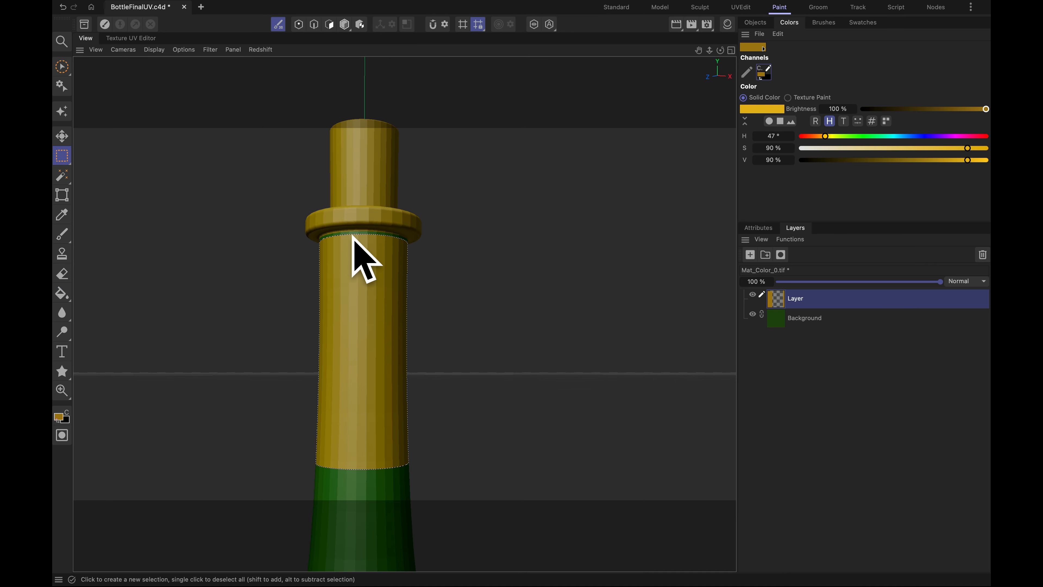
pyautogui.click(260, 226)
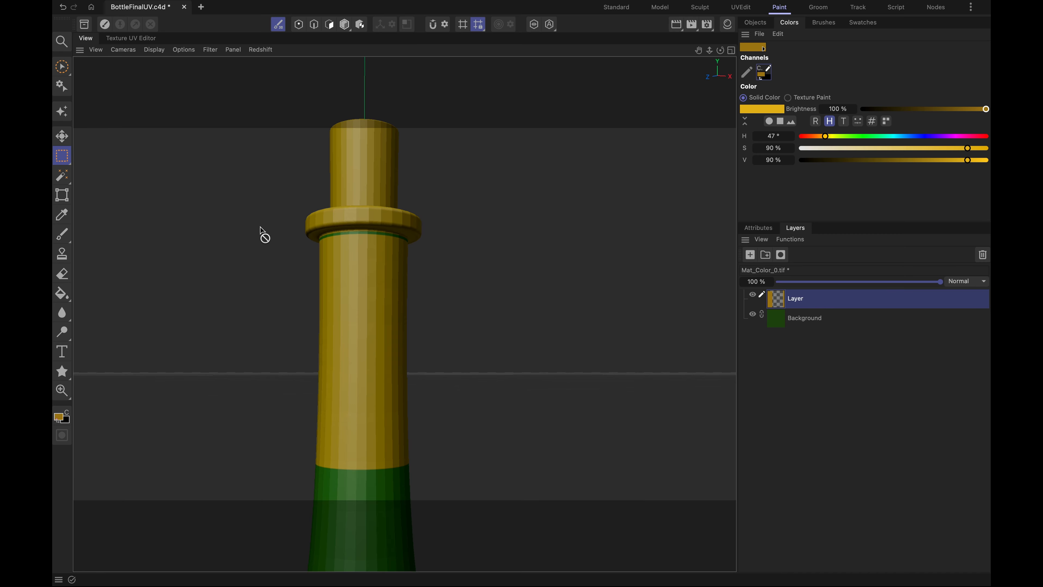
# - Set up the paint Brush with a size of 24
pyautogui.click(62, 234)
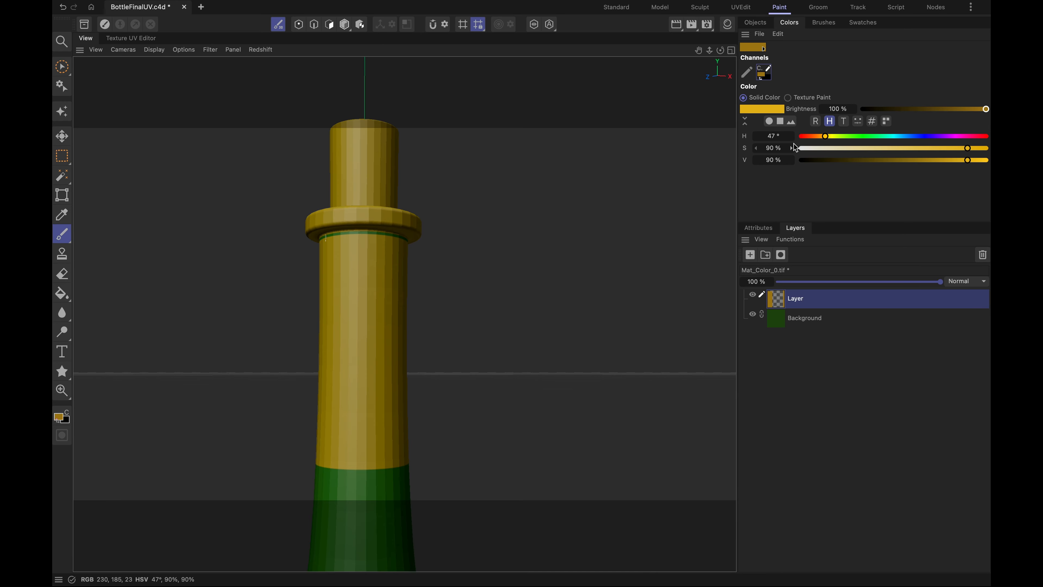
pyautogui.click(759, 48)
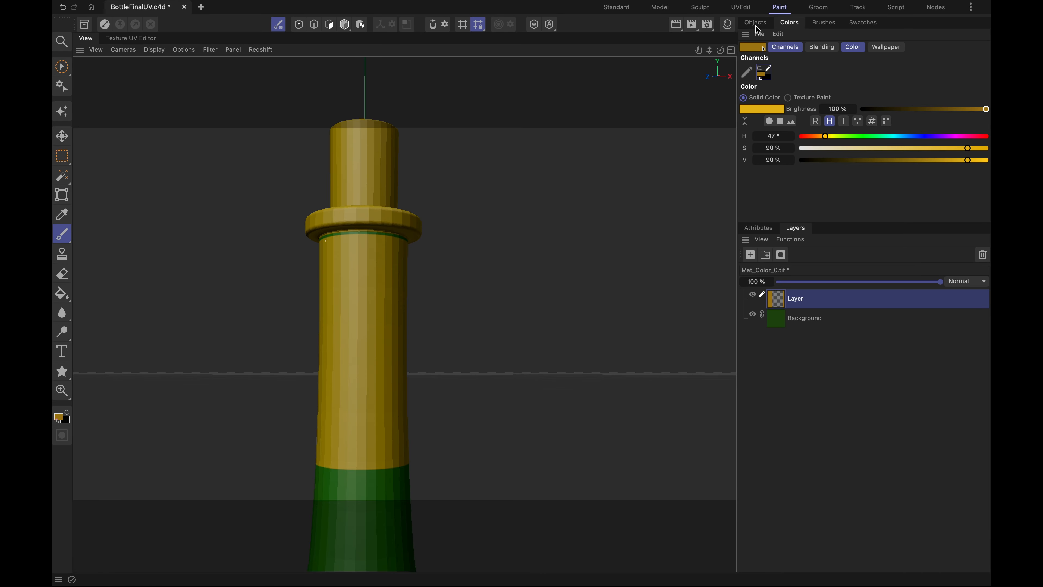
pyautogui.click(759, 228)
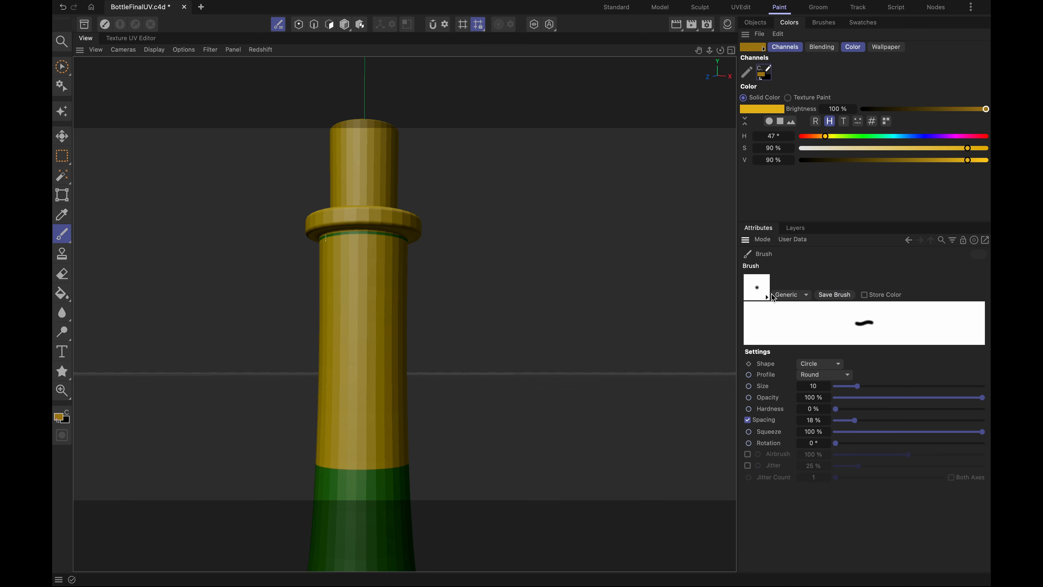
pyautogui.moveTo(859, 388); pyautogui.dragTo(871, 386)
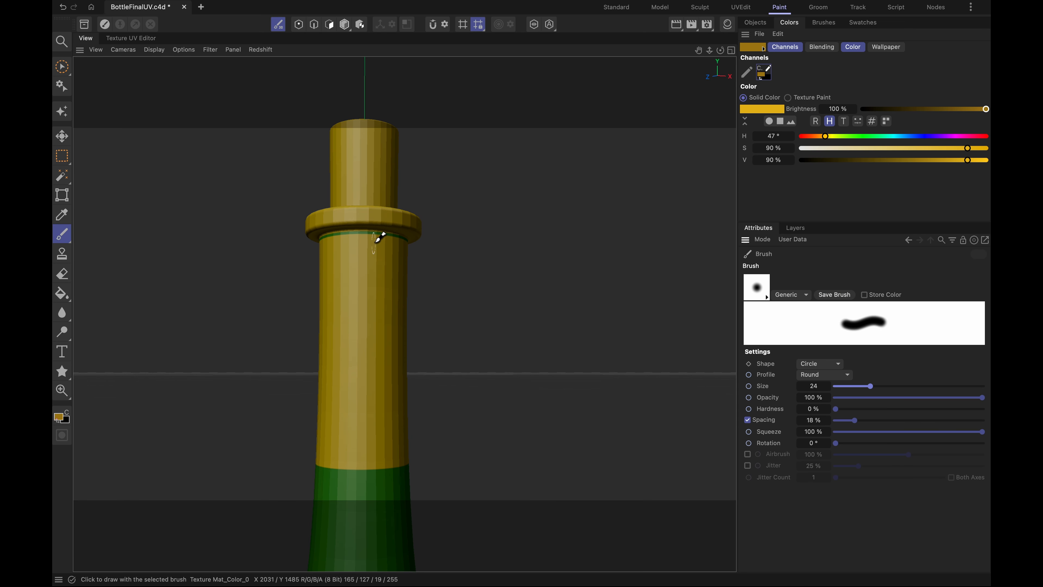
# - Paint over the thin green gap under the rim with orange all the way around the bottle neck
pyautogui.moveTo(372, 233)
pyautogui.mouseDown()
pyautogui.moveTo(327, 237)
pyautogui.moveTo(410, 233)
pyautogui.mouseUp()
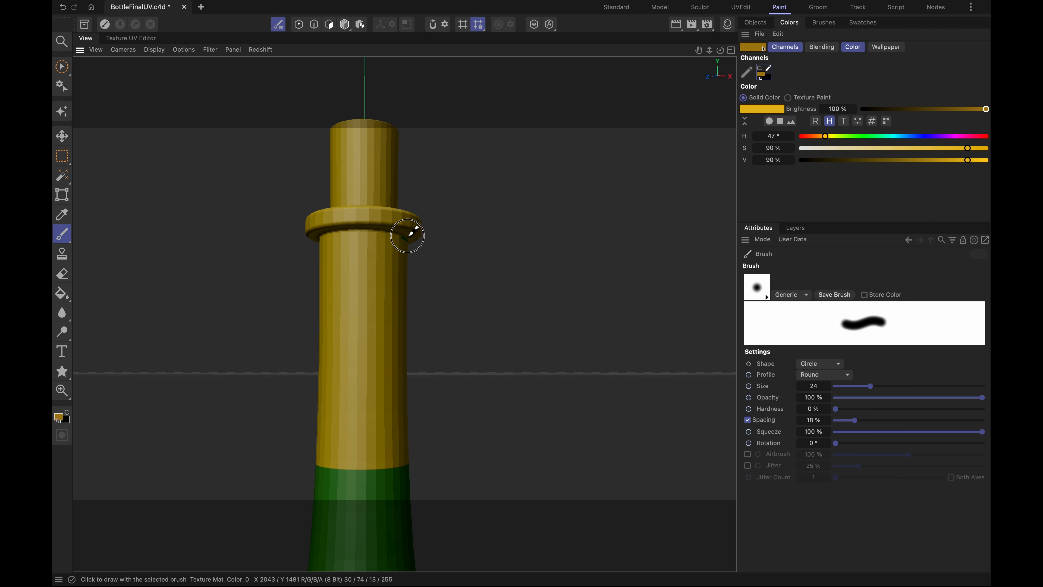
pyautogui.moveTo(361, 268)
pyautogui.keyDown('alt'); pyautogui.mouseDown()
pyautogui.moveTo(368, 249)
pyautogui.moveTo(452, 240)
pyautogui.moveTo(532, 270)
pyautogui.mouseUp(); pyautogui.keyUp('alt')
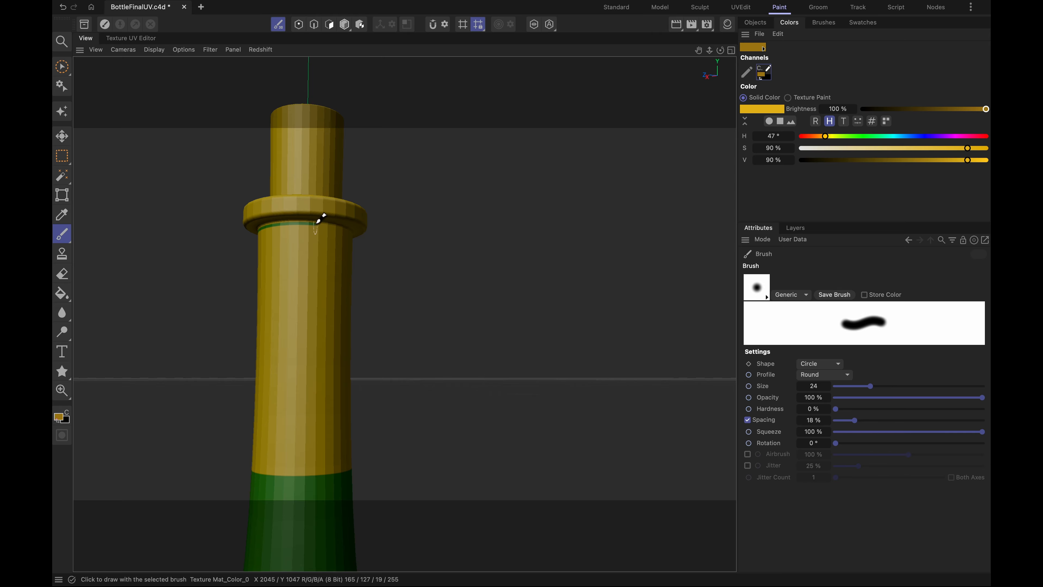
pyautogui.moveTo(315, 220)
pyautogui.mouseDown()
pyautogui.moveTo(265, 220)
pyautogui.moveTo(268, 228)
pyautogui.mouseUp()
pyautogui.keyDown('alt'); pyautogui.moveTo(256, 278); pyautogui.dragTo(418, 289); pyautogui.keyUp('alt')
pyautogui.moveTo(401, 214)
pyautogui.mouseDown()
pyautogui.moveTo(332, 221)
pyautogui.moveTo(559, 257)
pyautogui.mouseUp()
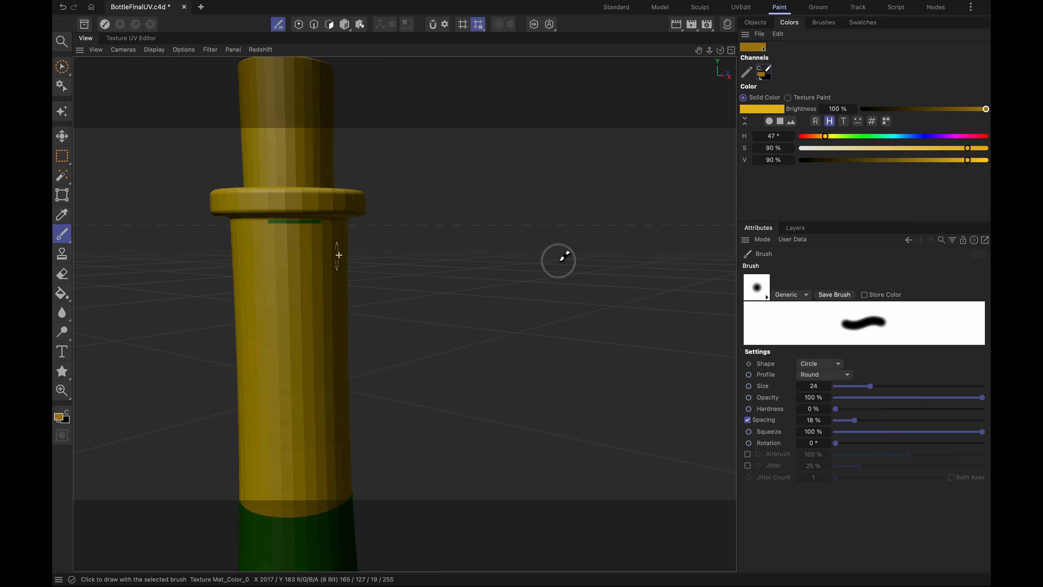
pyautogui.moveTo(328, 216)
pyautogui.mouseDown()
pyautogui.moveTo(278, 217)
pyautogui.moveTo(316, 220)
pyautogui.mouseUp()
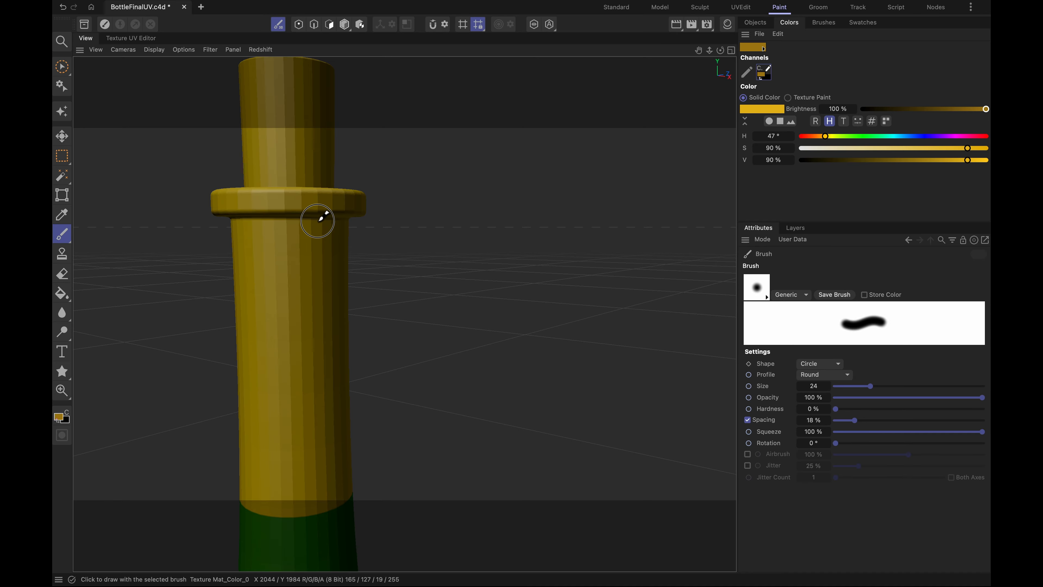
# - Save the project including its texture changes, and inspect the colored bottle from several sides
pyautogui.press('super+s')
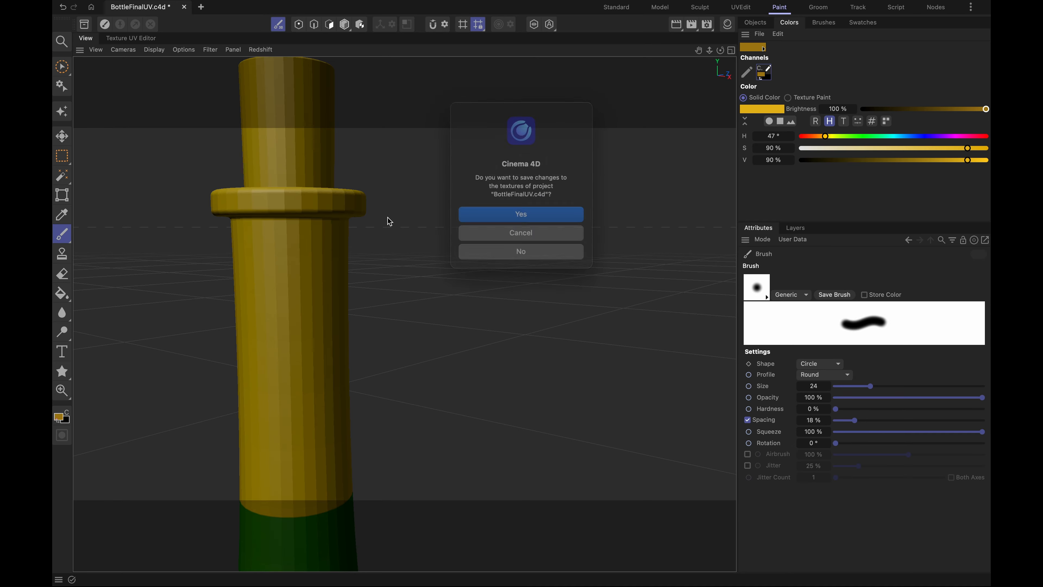
pyautogui.click(537, 216)
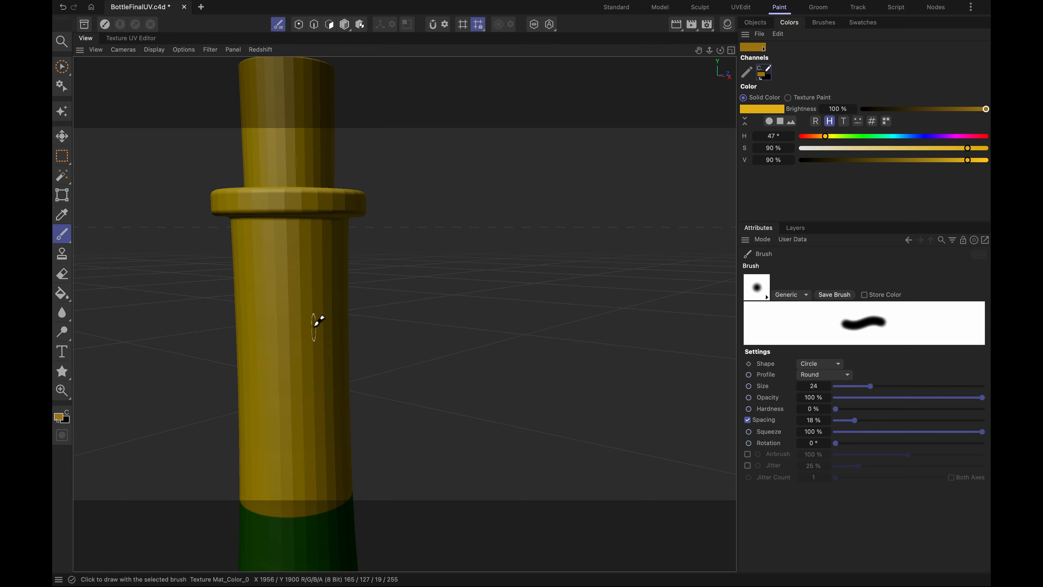
pyautogui.scroll(-5, 304, 287)
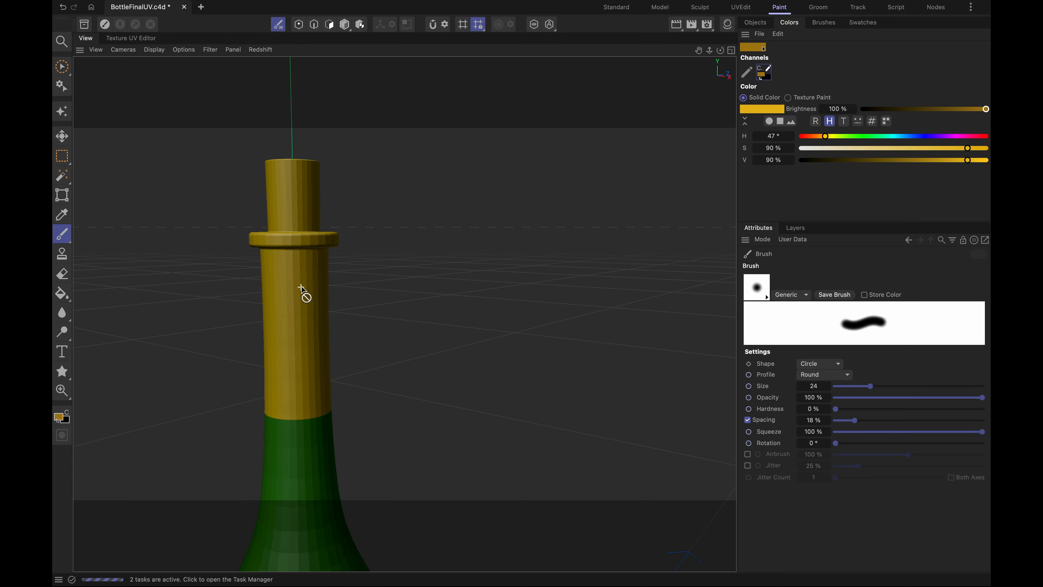
pyautogui.moveTo(298, 291)
pyautogui.keyDown('alt'); pyautogui.mouseDown()
pyautogui.moveTo(163, 286)
pyautogui.moveTo(203, 310)
pyautogui.moveTo(188, 233)
pyautogui.moveTo(184, 326)
pyautogui.mouseUp(); pyautogui.keyUp('alt')
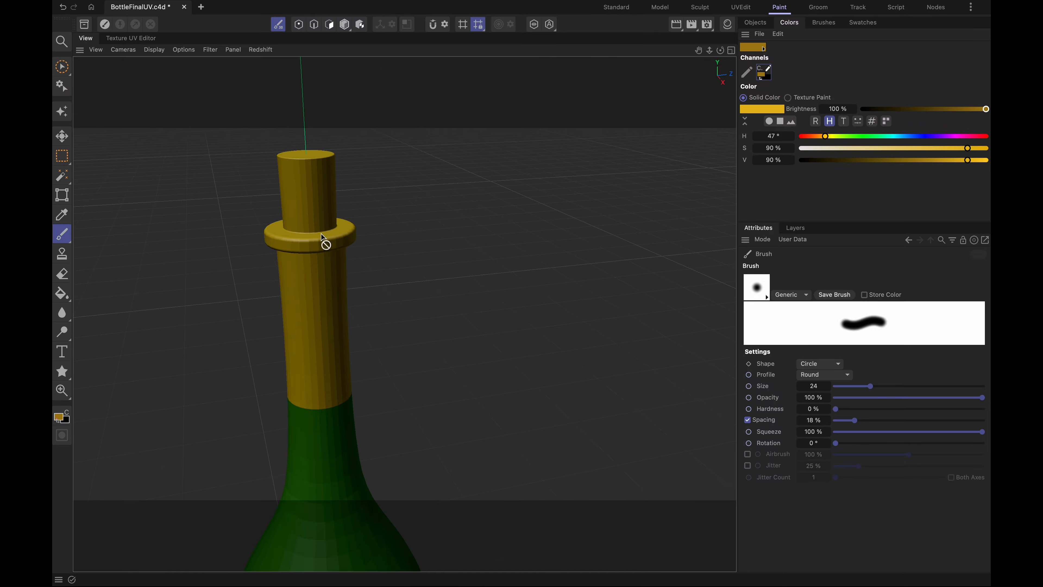
pyautogui.scroll(-6, 317, 404)
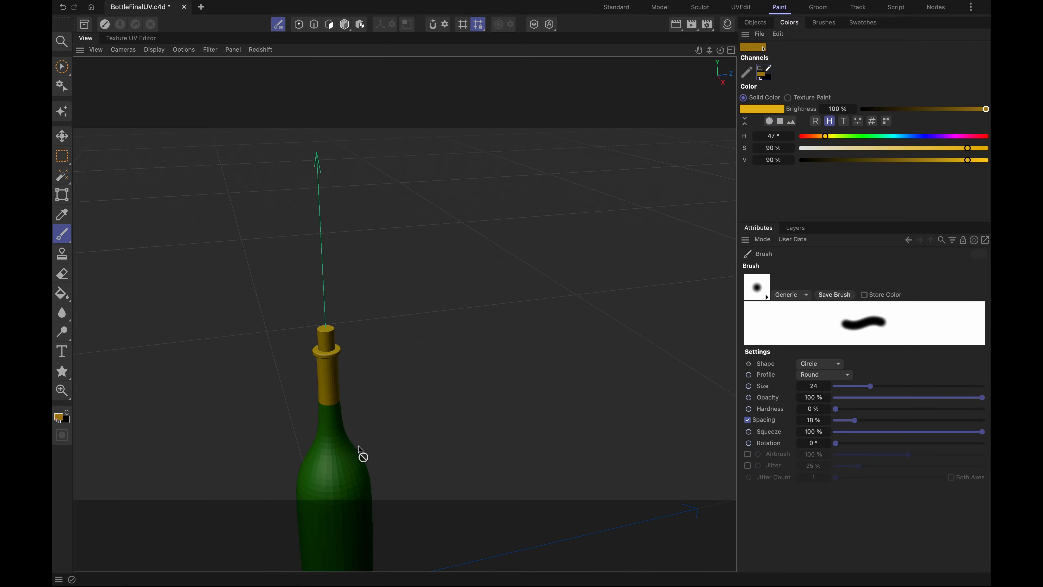
pyautogui.moveTo(391, 456)
pyautogui.keyDown('alt'); pyautogui.mouseDown()
pyautogui.moveTo(275, 400)
pyautogui.moveTo(363, 442)
pyautogui.mouseUp(); pyautogui.keyUp('alt')
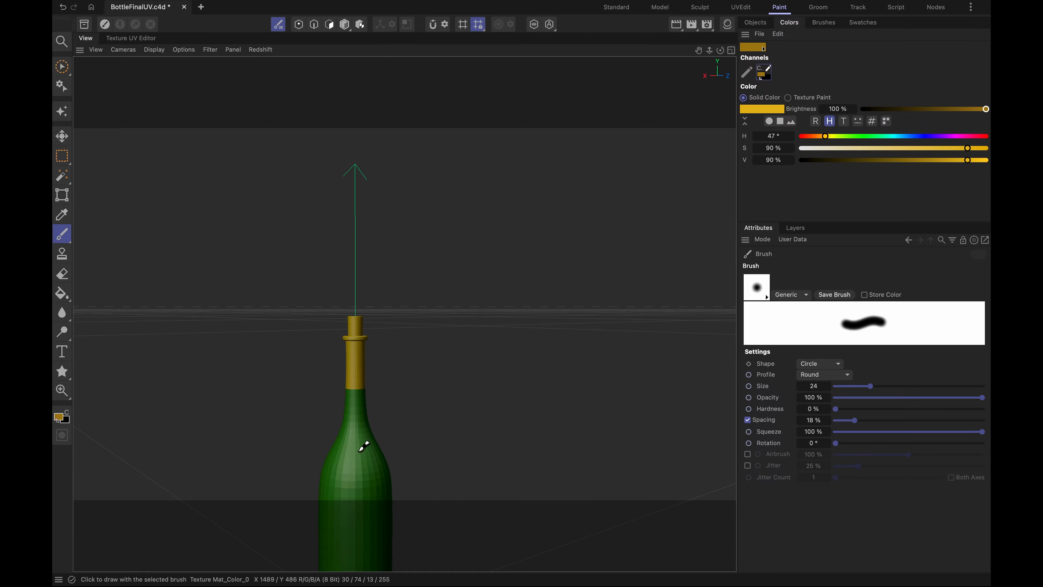
pyautogui.keyDown('alt'); pyautogui.moveTo(354, 411); pyautogui.dragTo(351, 230, button='middle'); pyautogui.keyUp('alt')
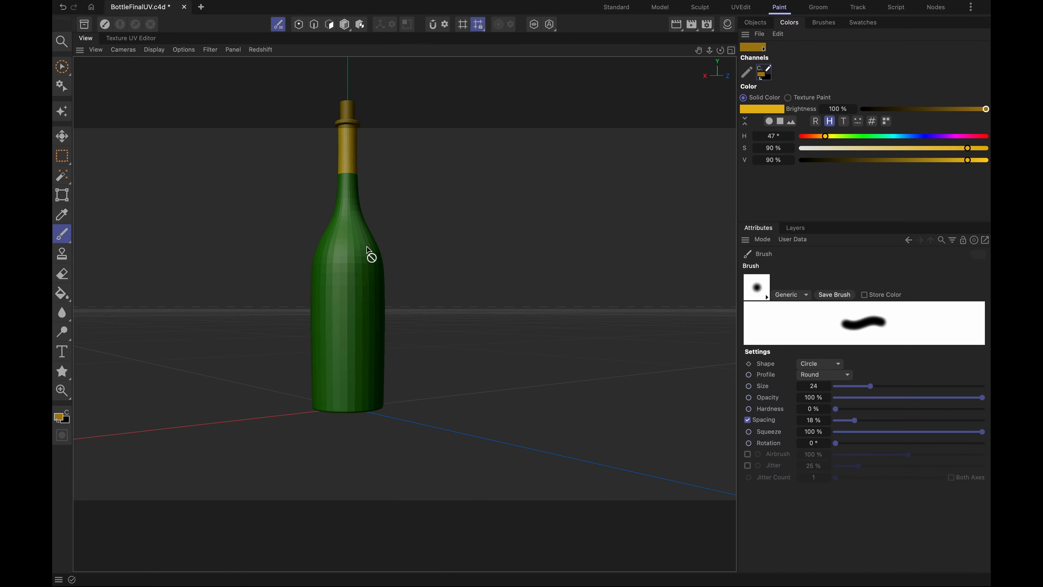
pyautogui.moveTo(390, 275)
pyautogui.keyDown('alt'); pyautogui.mouseDown()
pyautogui.moveTo(310, 280)
pyautogui.moveTo(347, 279)
pyautogui.mouseUp(); pyautogui.keyUp('alt')
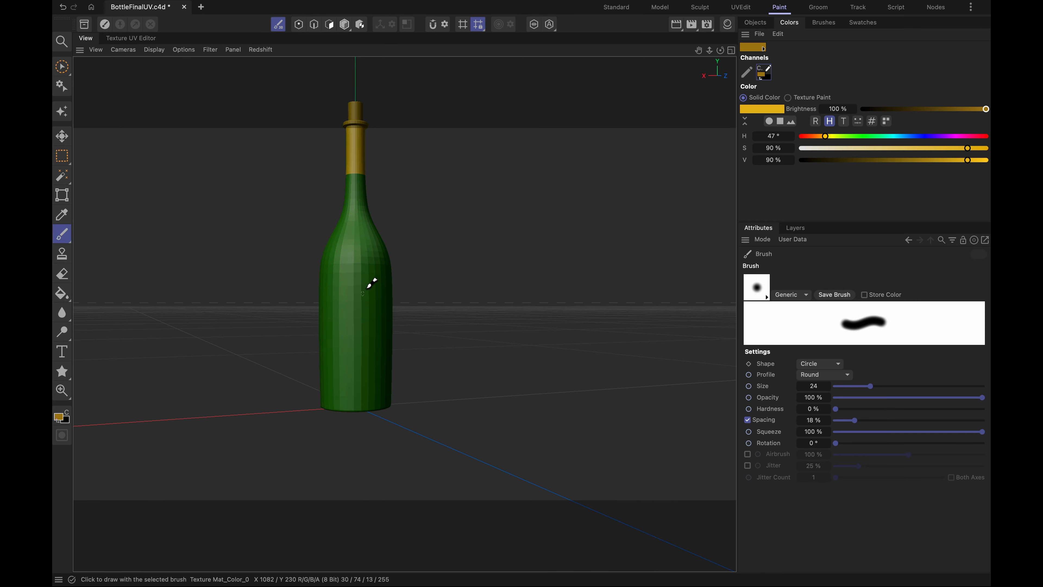
# - Try a rectangular selection on the bottle's lower body directly in the perspective view, and clear it
pyautogui.scroll(3, 358, 330)
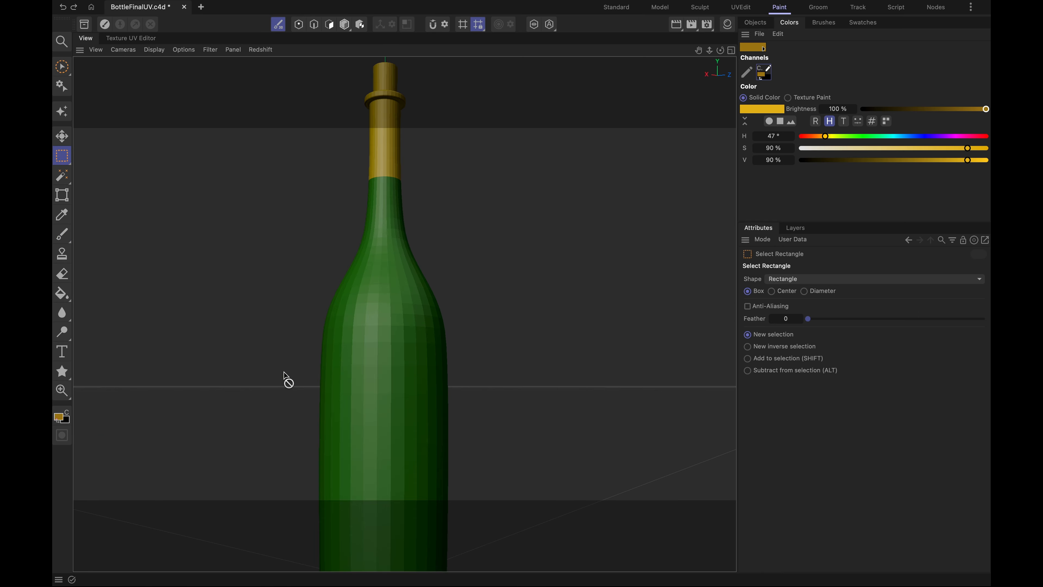
pyautogui.scroll(-5, 286, 371)
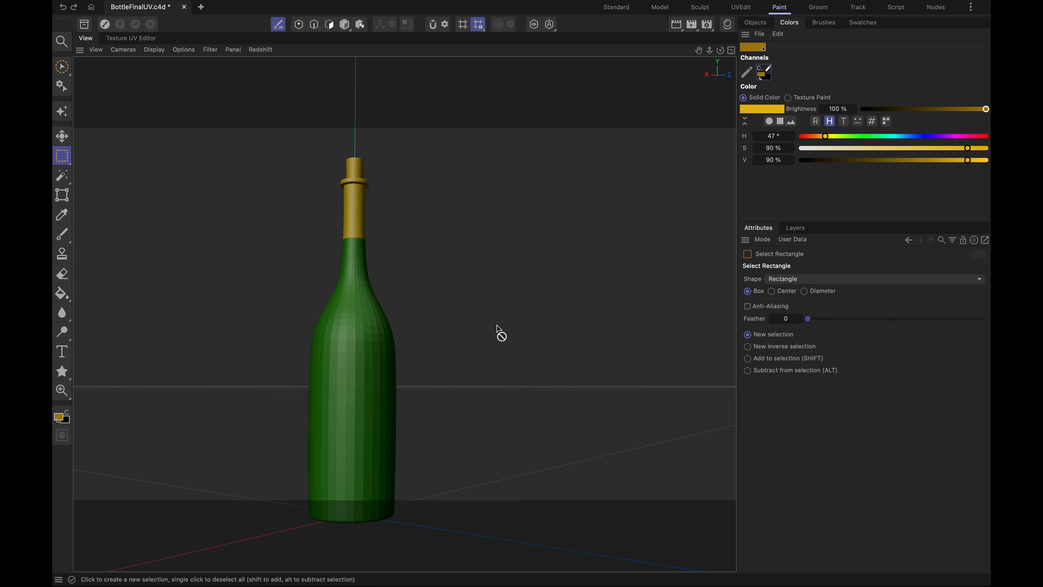
pyautogui.moveTo(326, 380); pyautogui.dragTo(385, 464)
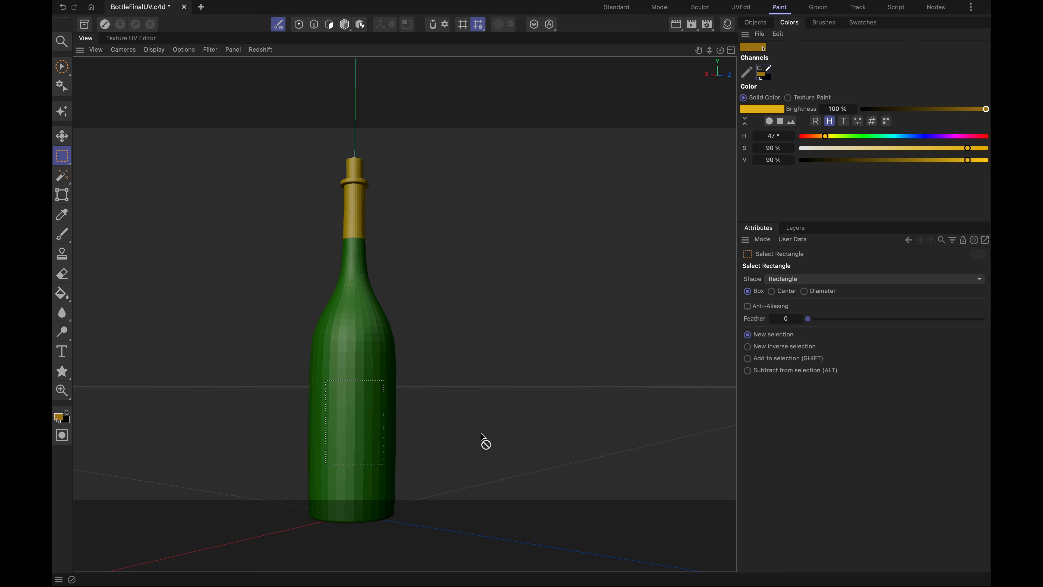
pyautogui.keyDown('alt'); pyautogui.moveTo(443, 438); pyautogui.dragTo(479, 428); pyautogui.keyUp('alt')
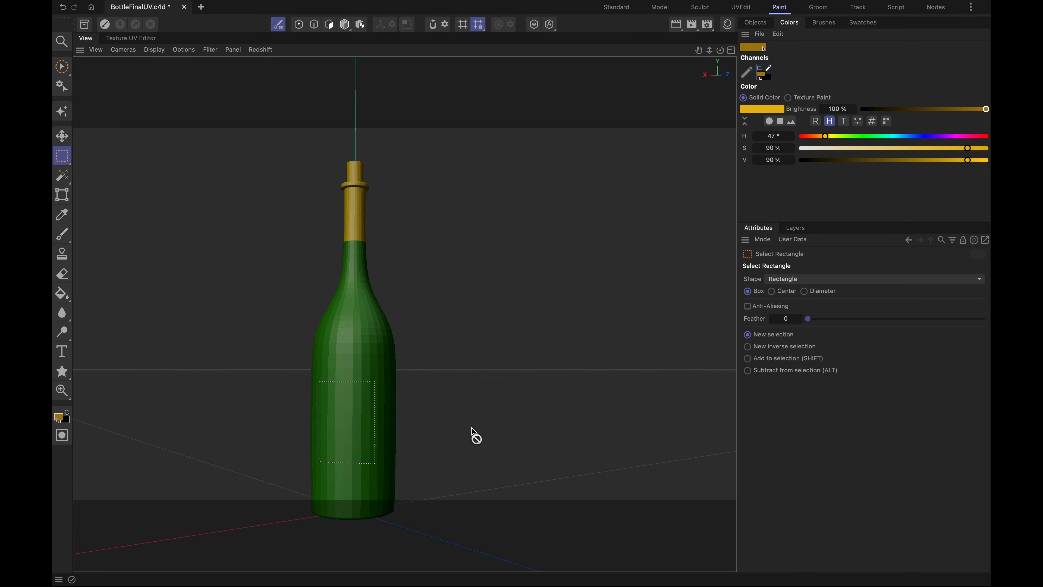
pyautogui.click(194, 241)
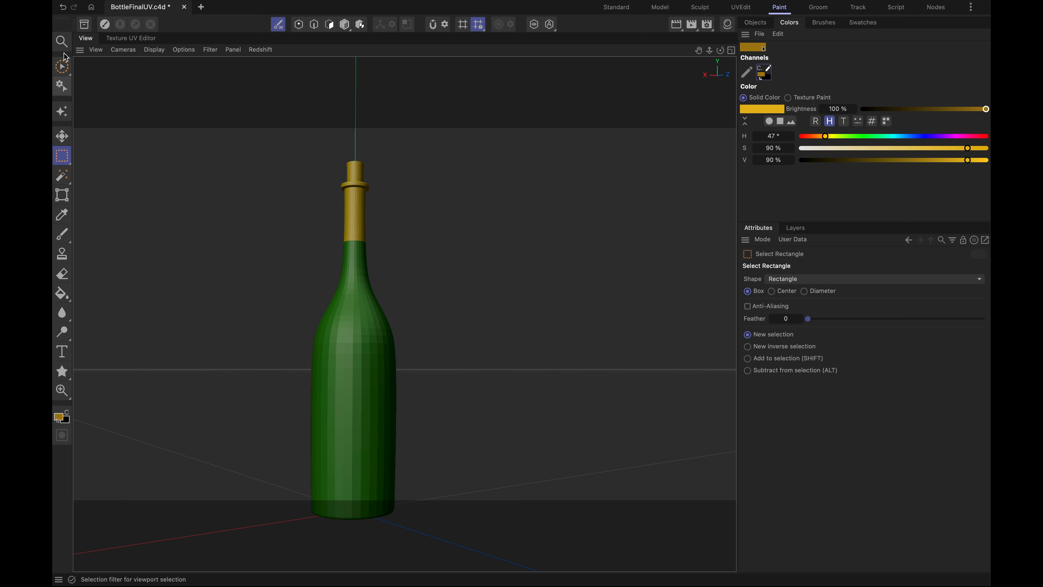
# - Make a rectangular label selection on the bottle's lower body in the front view and check it on the perspective bottle
pyautogui.click(732, 50)
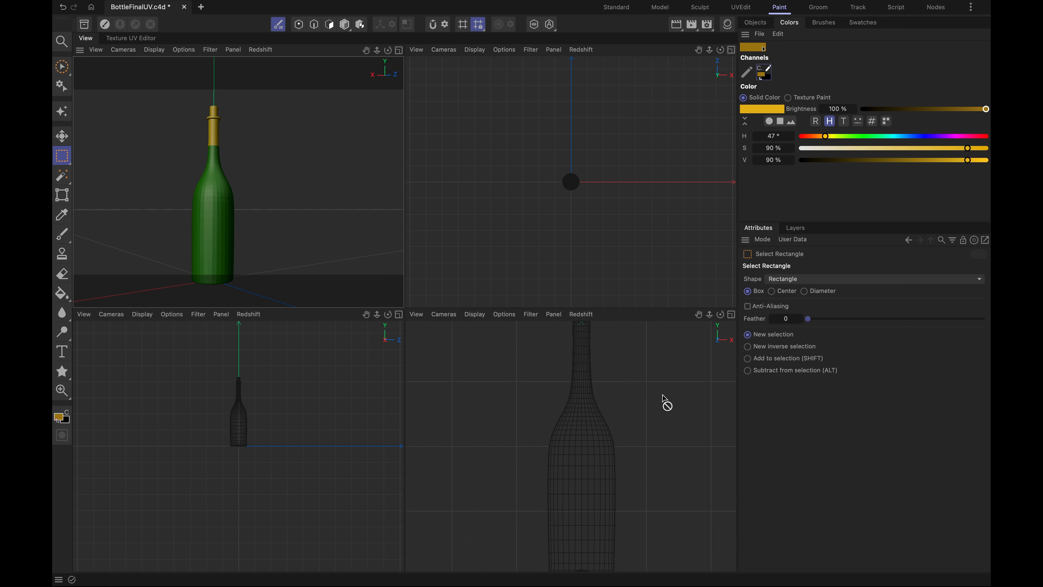
pyautogui.click(733, 315)
pyautogui.moveTo(389, 380); pyautogui.dragTo(464, 526)
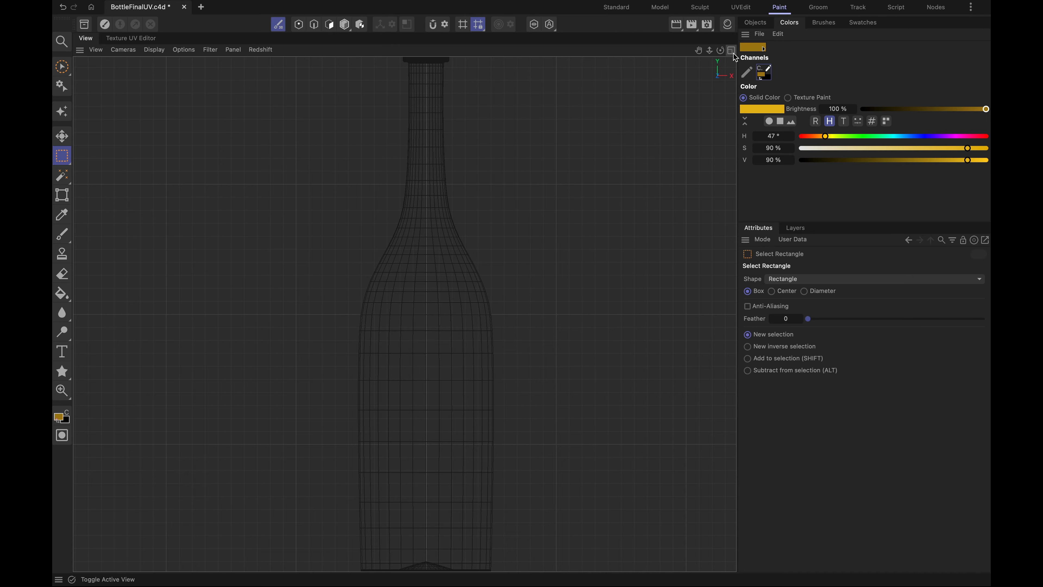
pyautogui.press('F5')
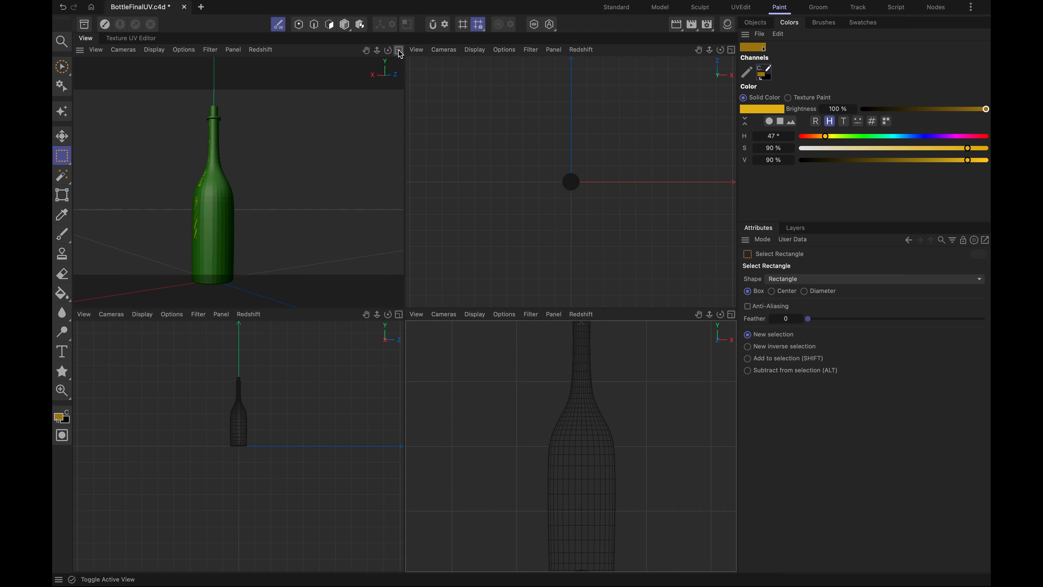
pyautogui.press('F1')
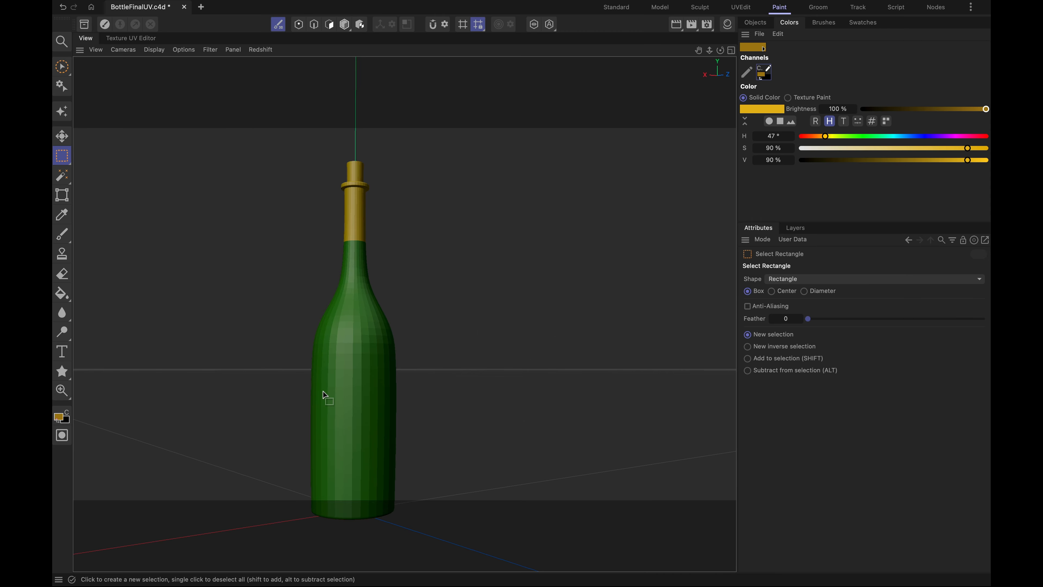
pyautogui.keyDown('alt'); pyautogui.moveTo(258, 339); pyautogui.dragTo(532, 353); pyautogui.keyUp('alt')
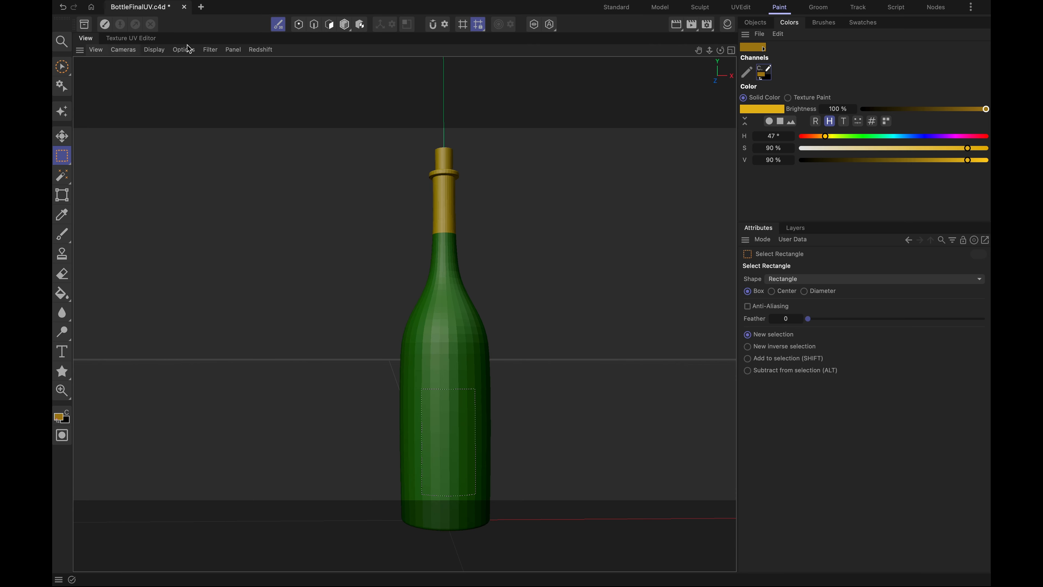
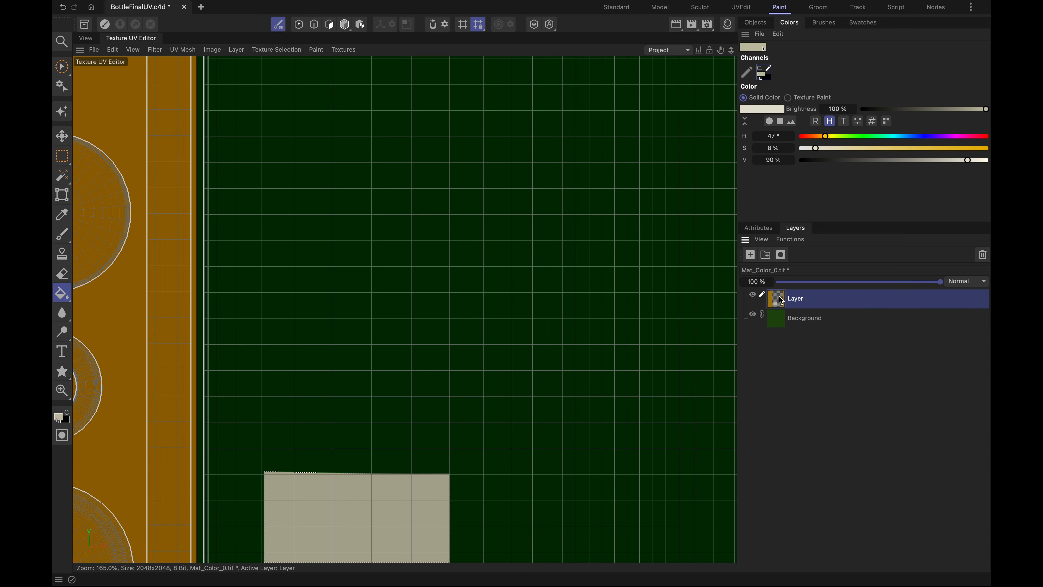
# - Check both texture layers by toggling their visibility, and add a new empty layer above the label layer
pyautogui.click(753, 294)
pyautogui.click(752, 294)
pyautogui.click(753, 315)
pyautogui.click(753, 314)
pyautogui.click(750, 256)
pyautogui.scroll(-3, 386, 411)
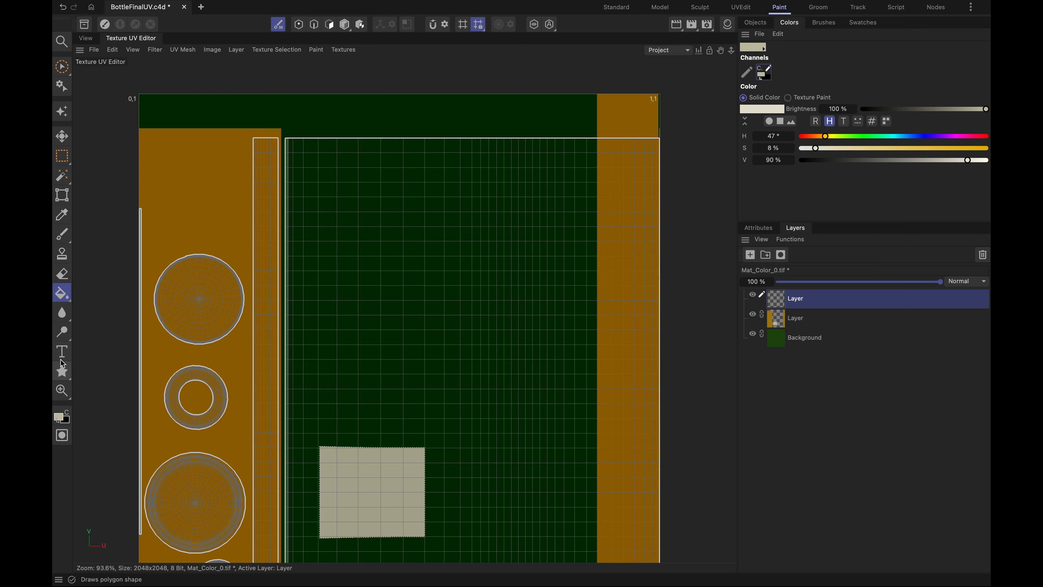
# - Set the brush color to black with V at 0 % and paint two eyes and a curved mouth on the beige label
pyautogui.click(61, 237)
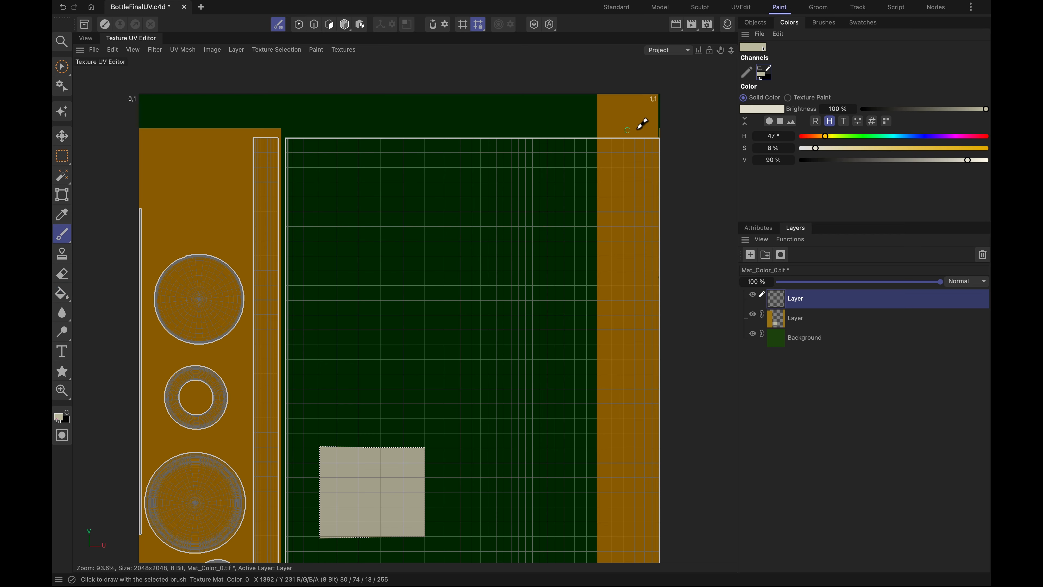
pyautogui.moveTo(825, 159); pyautogui.dragTo(794, 161)
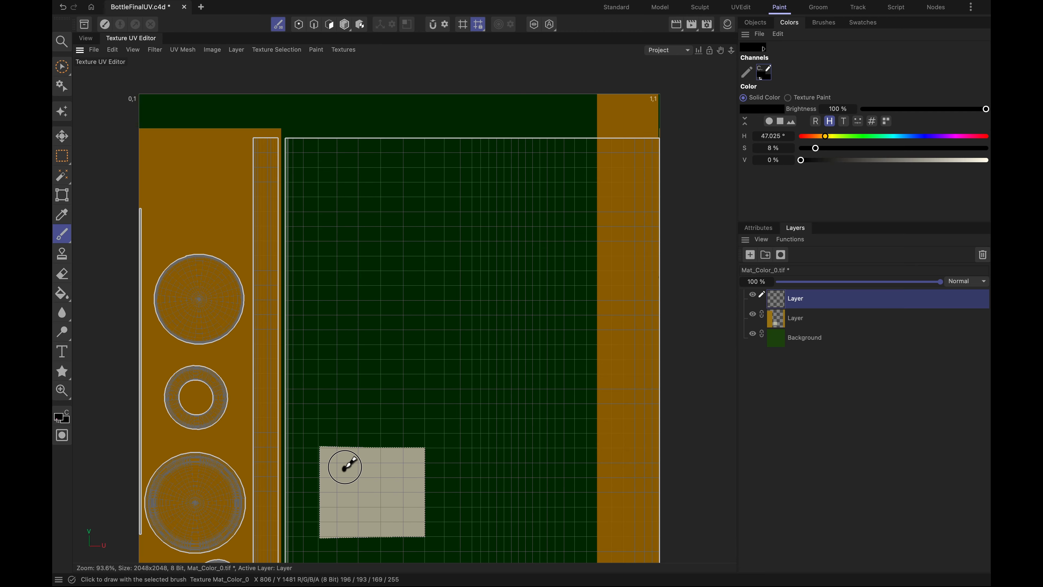
pyautogui.moveTo(359, 472)
pyautogui.mouseDown()
pyautogui.moveTo(353, 483)
pyautogui.moveTo(345, 467)
pyautogui.mouseUp()
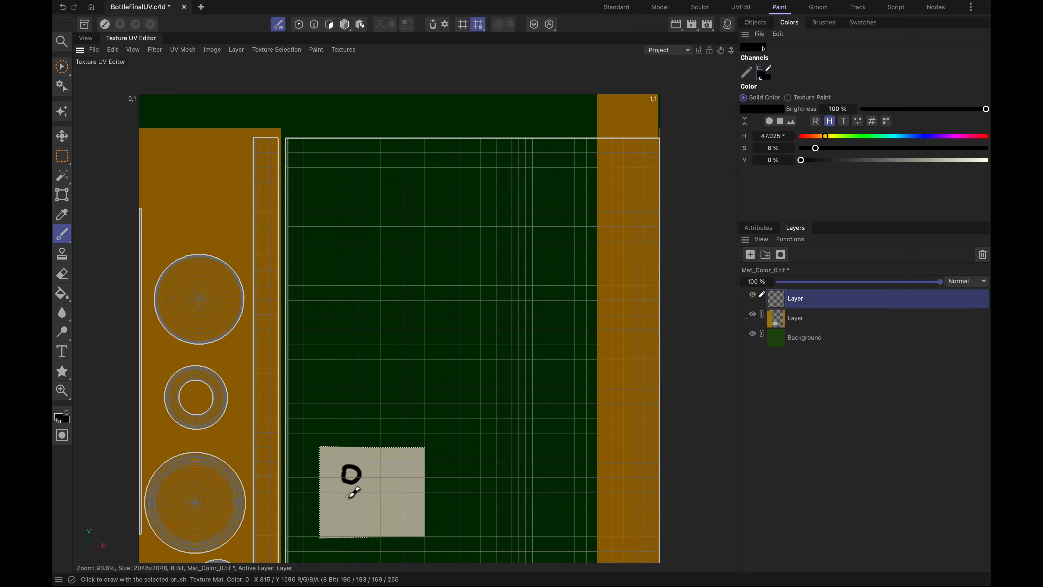
pyautogui.moveTo(340, 506)
pyautogui.mouseDown()
pyautogui.moveTo(345, 498)
pyautogui.moveTo(361, 515)
pyautogui.moveTo(344, 516)
pyautogui.moveTo(352, 500)
pyautogui.mouseUp()
pyautogui.moveTo(378, 466)
pyautogui.mouseDown()
pyautogui.moveTo(409, 487)
pyautogui.moveTo(407, 515)
pyautogui.moveTo(380, 517)
pyautogui.mouseUp()
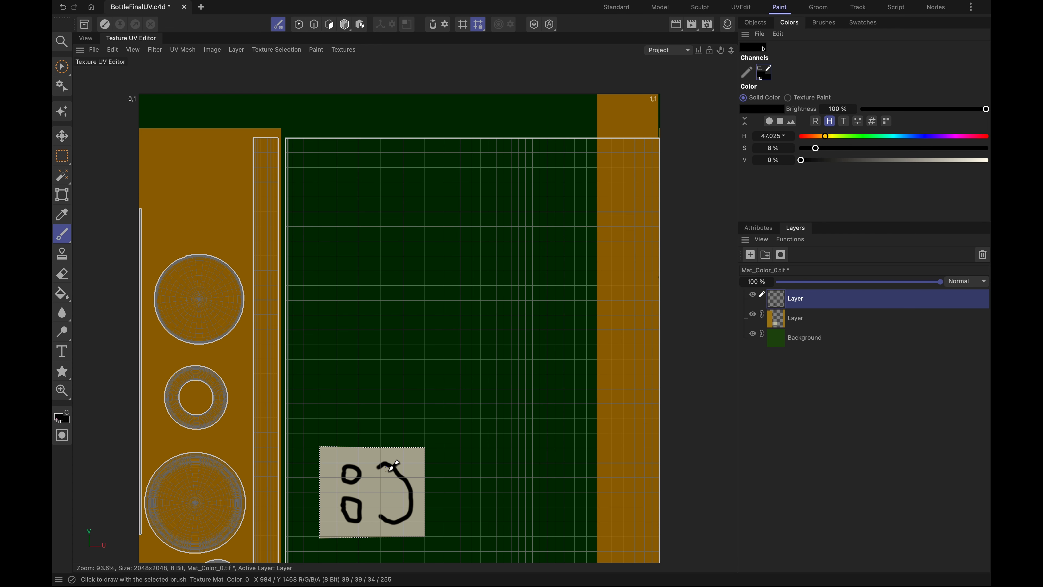
# - Try a tongue stroke inside the mouth, undo it, and paint the tongue outside the mouth's upper curve instead
pyautogui.moveTo(405, 472)
pyautogui.mouseDown()
pyautogui.moveTo(386, 490)
pyautogui.moveTo(410, 489)
pyautogui.mouseUp()
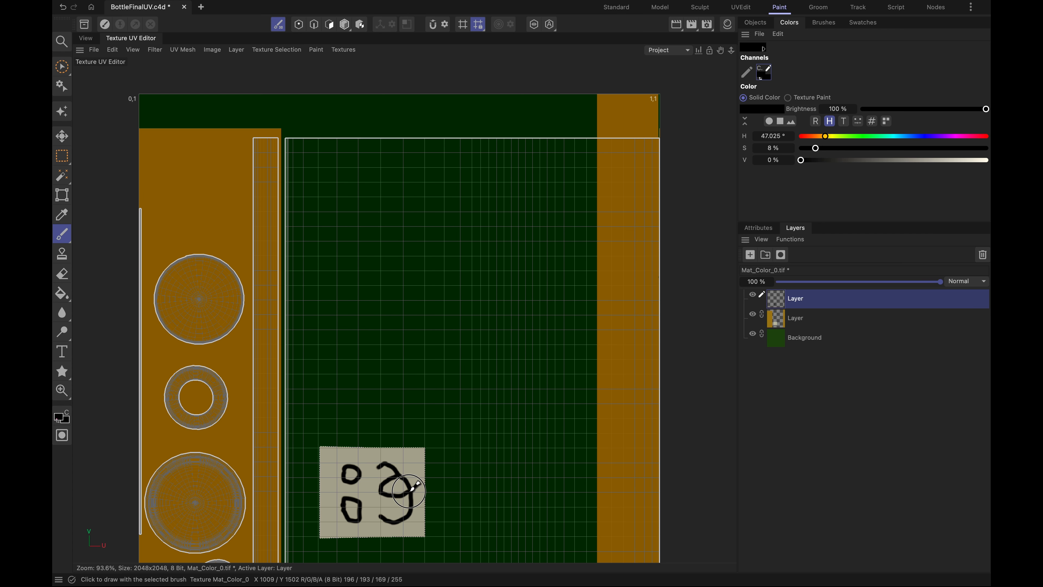
pyautogui.click(62, 8)
pyautogui.moveTo(412, 463)
pyautogui.mouseDown()
pyautogui.moveTo(423, 479)
pyautogui.moveTo(415, 488)
pyautogui.moveTo(412, 473)
pyautogui.mouseUp()
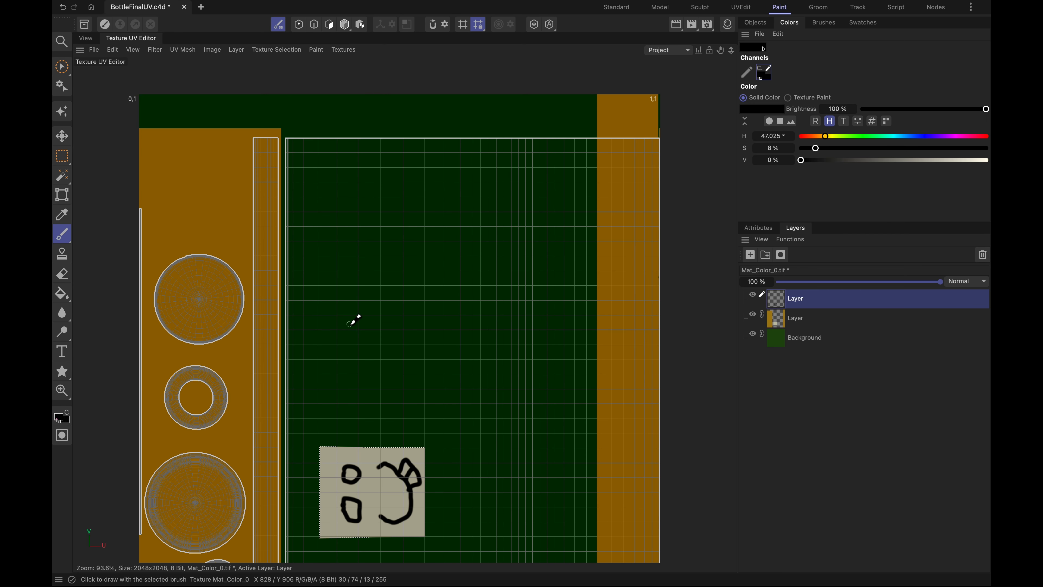
# - Save the project including its texture changes, and examine the painted face's orientation on the bottle in the 3D view
pyautogui.press('super+s')
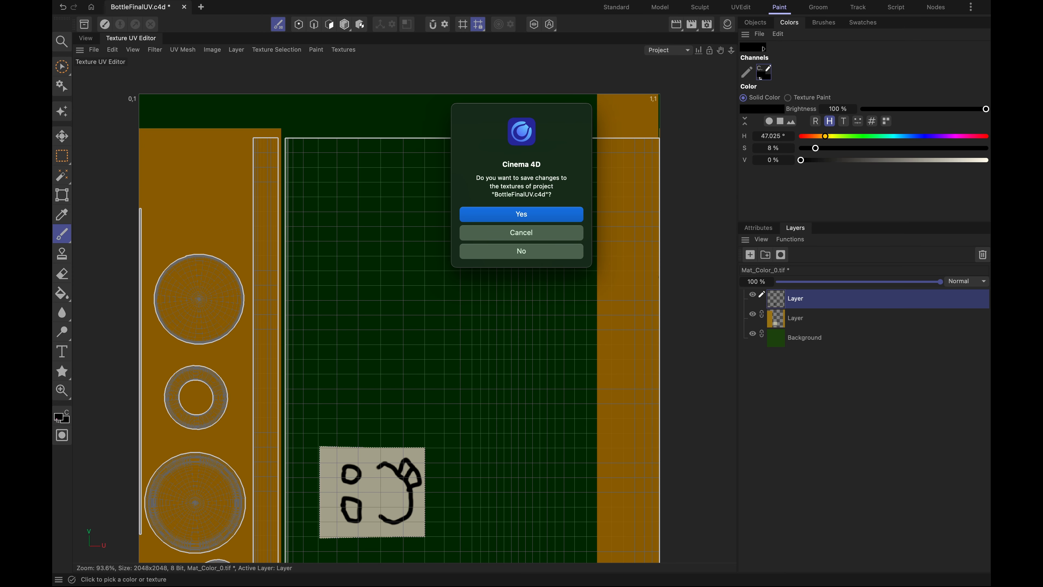
pyautogui.click(513, 216)
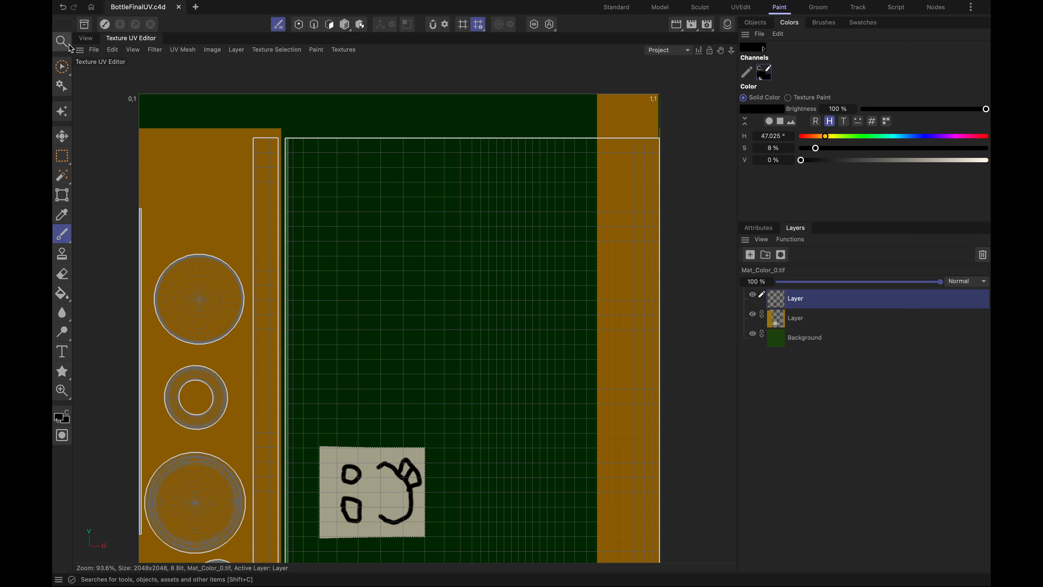
pyautogui.click(85, 39)
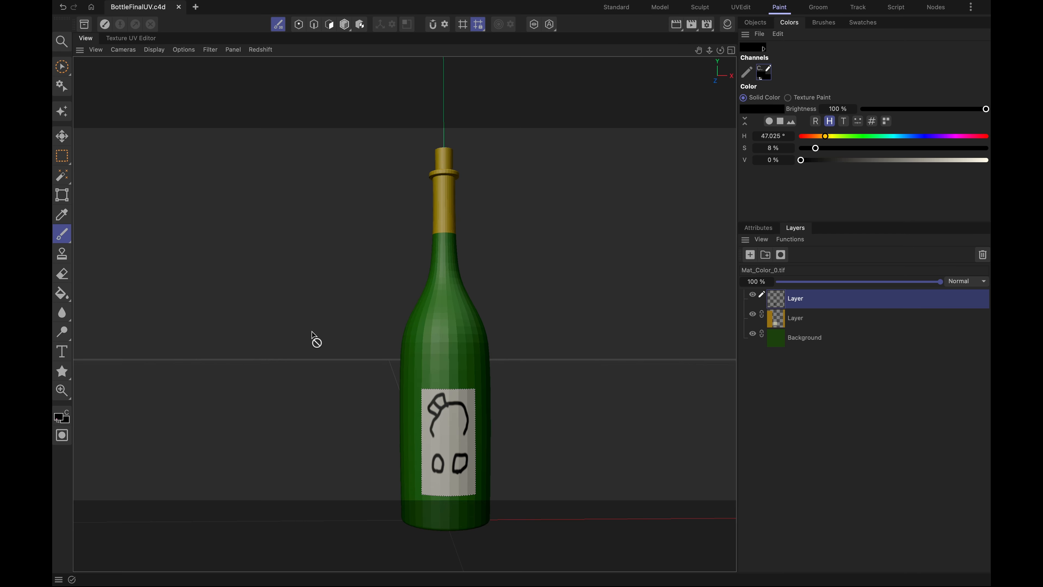
pyautogui.scroll(-3, 476, 440)
pyautogui.scroll(4, 475, 435)
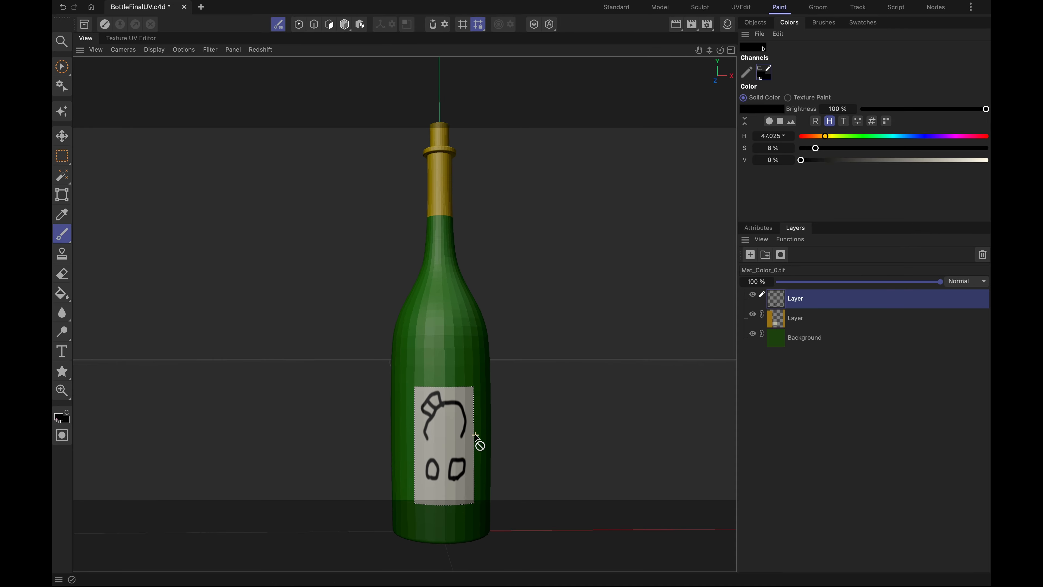
pyautogui.scroll(3, 476, 436)
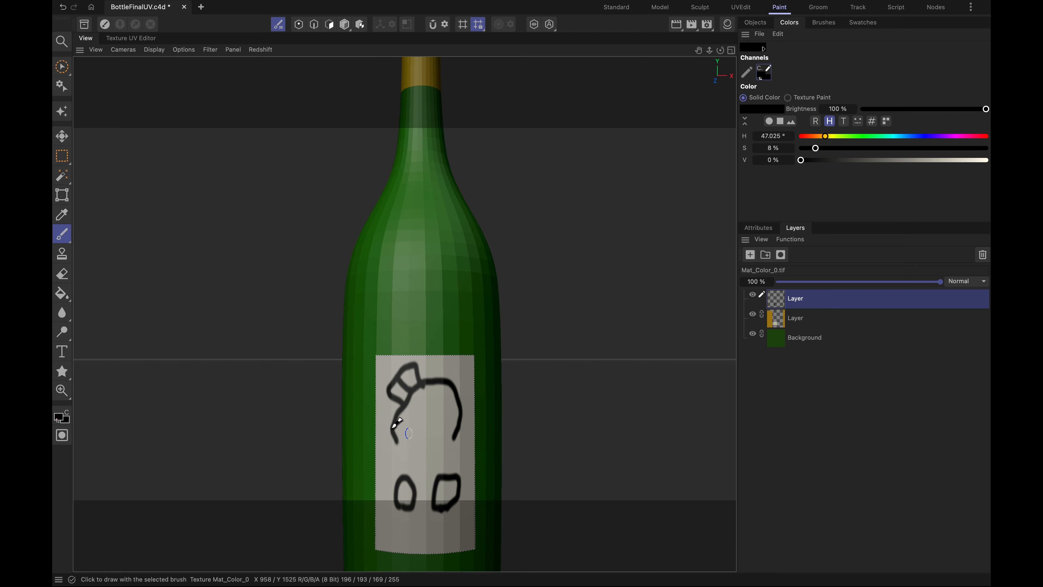
# - Rotate the painted face 180° within the label area using Transform Bitmap and check it upright on the bottle
pyautogui.click(131, 38)
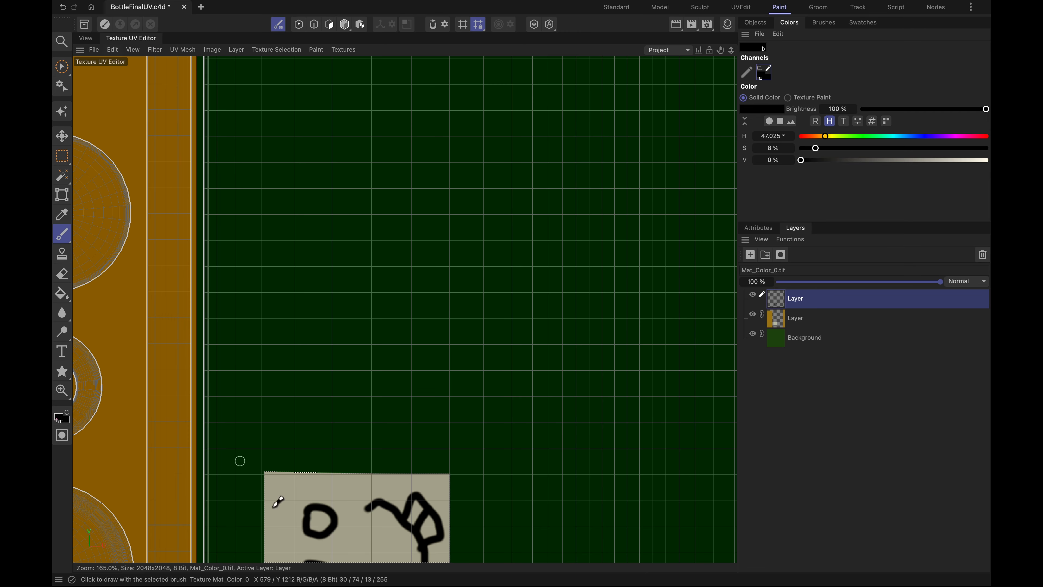
pyautogui.scroll(-2, 306, 402)
pyautogui.scroll(-2, 372, 449)
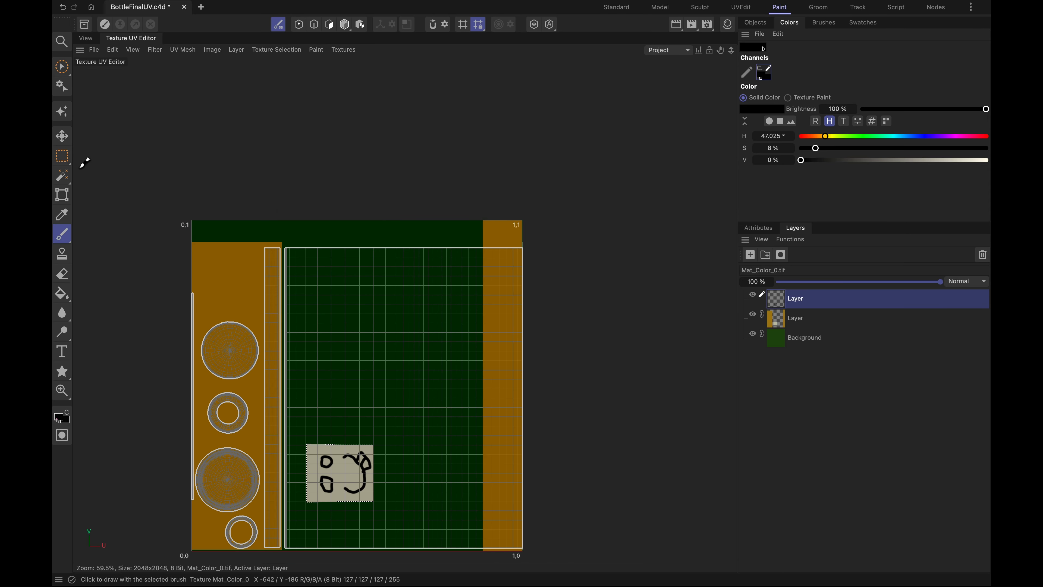
pyautogui.click(64, 198)
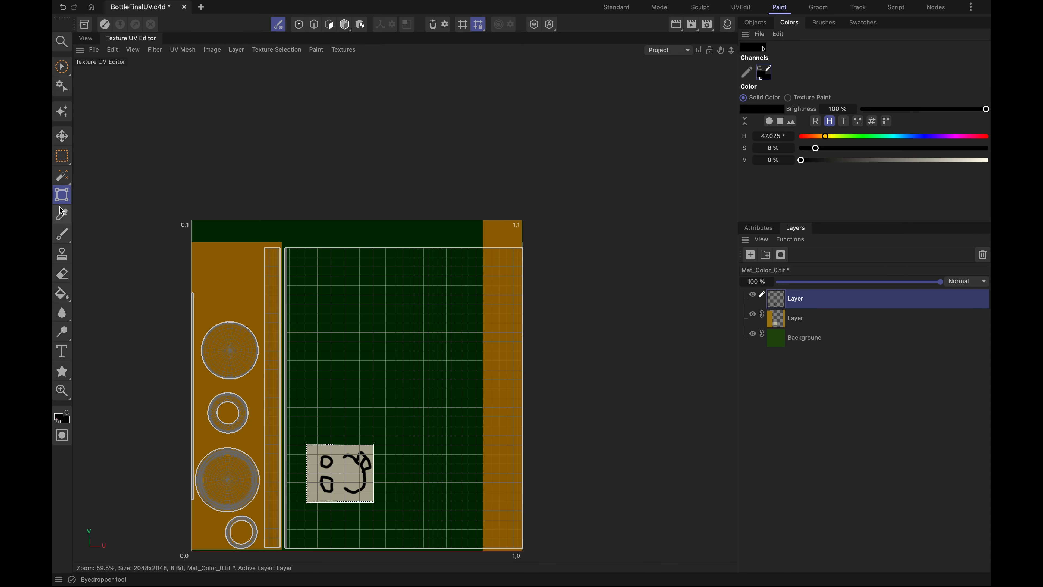
pyautogui.moveTo(305, 440)
pyautogui.mouseDown()
pyautogui.moveTo(289, 467)
pyautogui.moveTo(300, 518)
pyautogui.moveTo(347, 531)
pyautogui.moveTo(368, 508)
pyautogui.mouseUp()
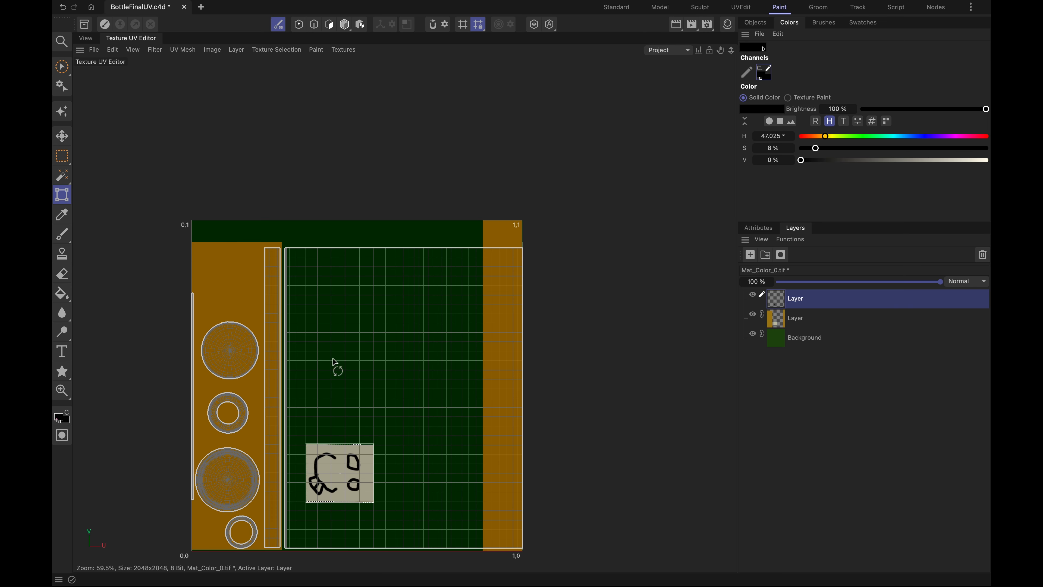
pyautogui.click(85, 39)
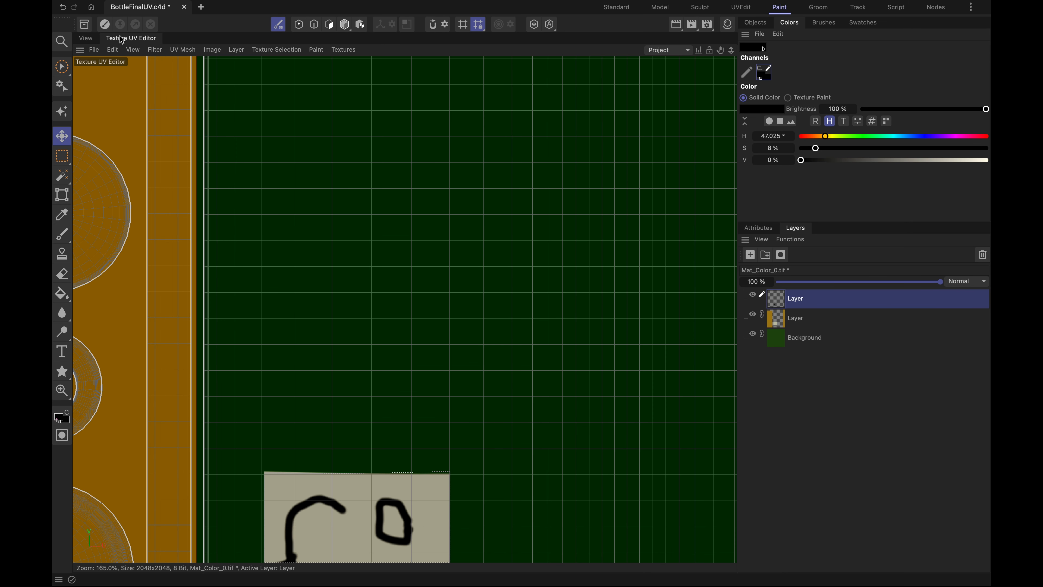
# - Save the project with its texture changes and view the upright face on the whole bottle from an angle
pyautogui.click(122, 38)
pyautogui.press('super+s')
pyautogui.click(467, 212)
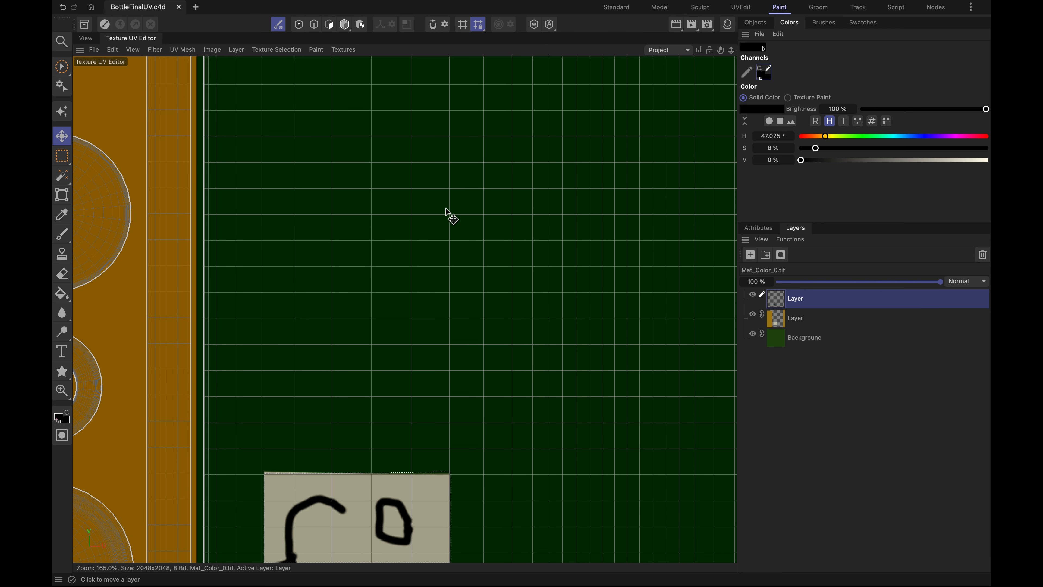
pyautogui.click(86, 38)
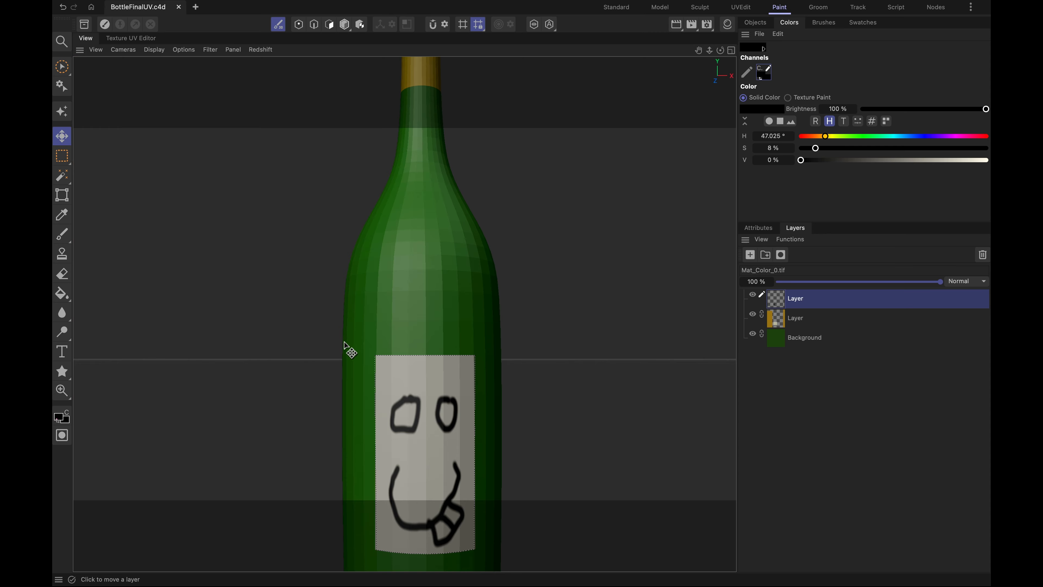
pyautogui.scroll(-3, 360, 345)
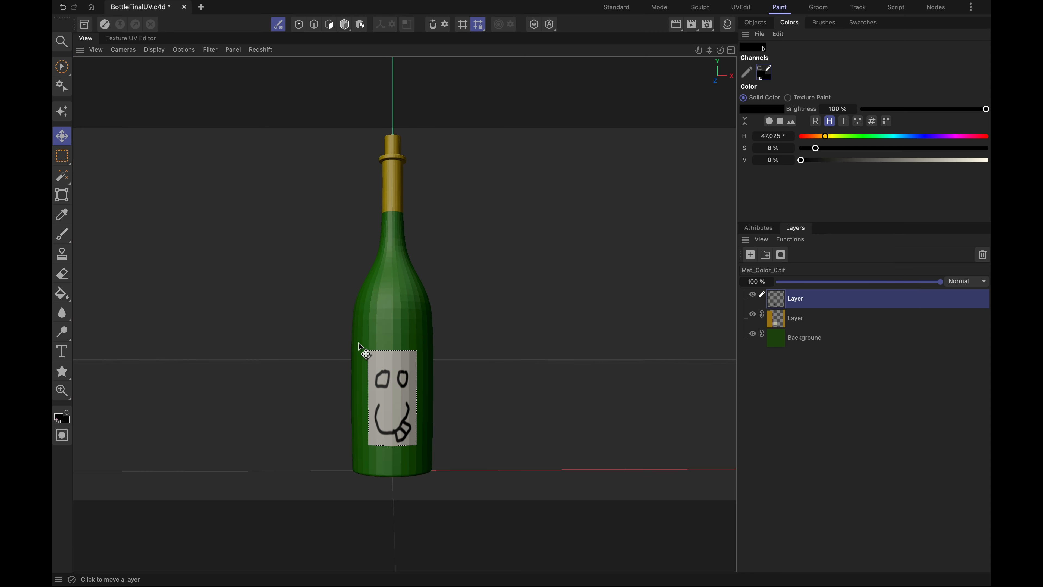
pyautogui.keyDown('alt'); pyautogui.moveTo(305, 333); pyautogui.dragTo(287, 298); pyautogui.keyUp('alt')
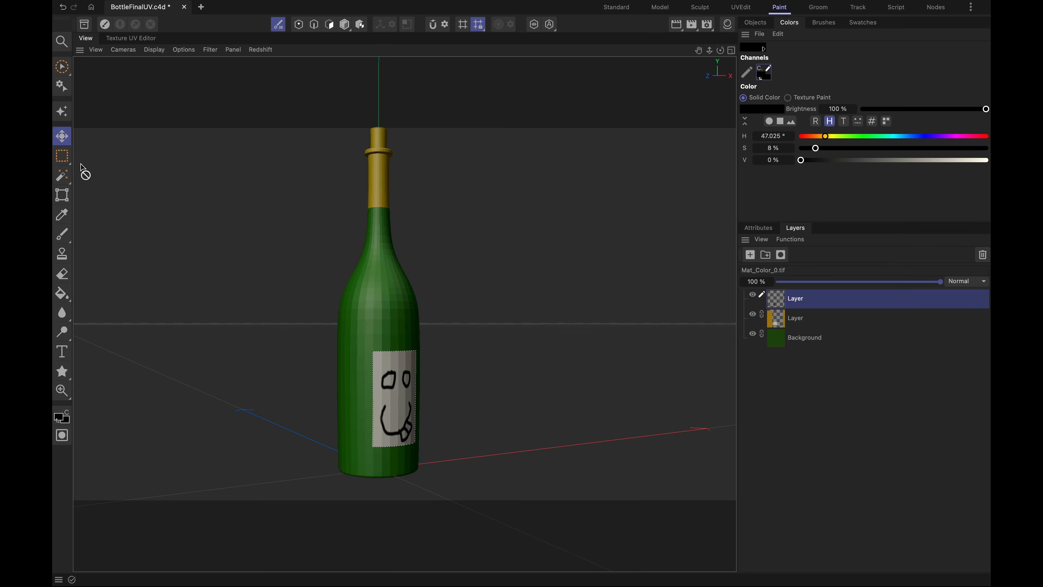
# - Clear the label selection, view the bottle from below and the side, and save the project
pyautogui.press('0')
pyautogui.keyDown('alt'); pyautogui.moveTo(533, 333); pyautogui.dragTo(411, 181); pyautogui.keyUp('alt')
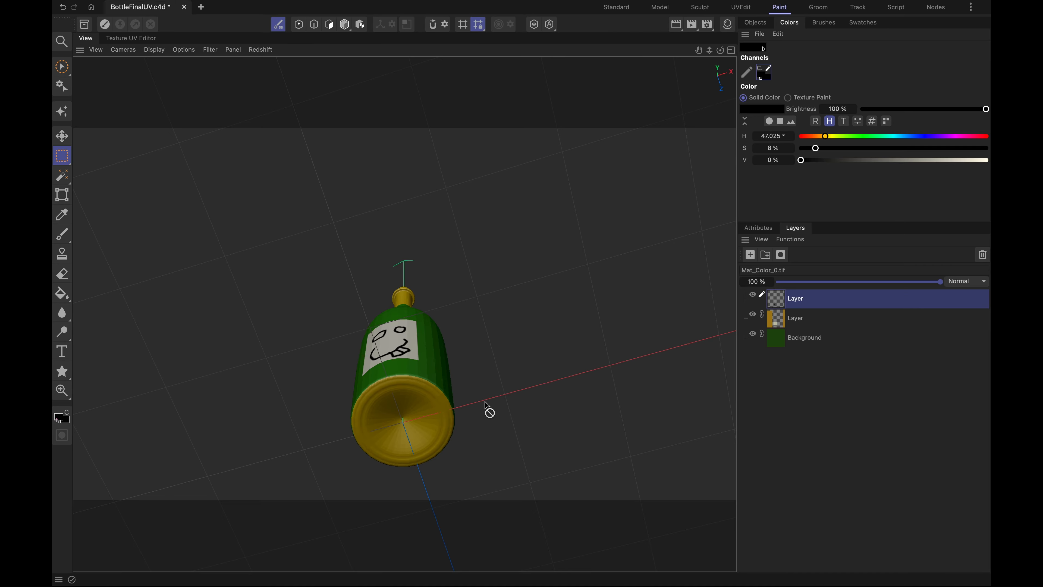
pyautogui.keyDown('alt'); pyautogui.moveTo(386, 400); pyautogui.dragTo(405, 465); pyautogui.keyUp('alt')
pyautogui.press('super+s')
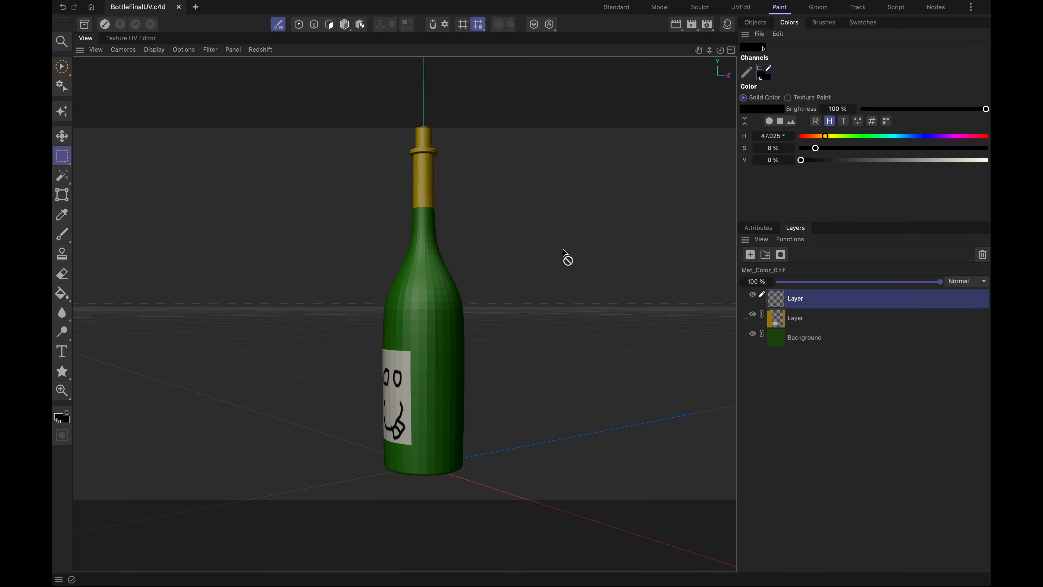
# - Switch to the Standard layout and inspect the textured bottle from several angles and distances
pyautogui.click(759, 24)
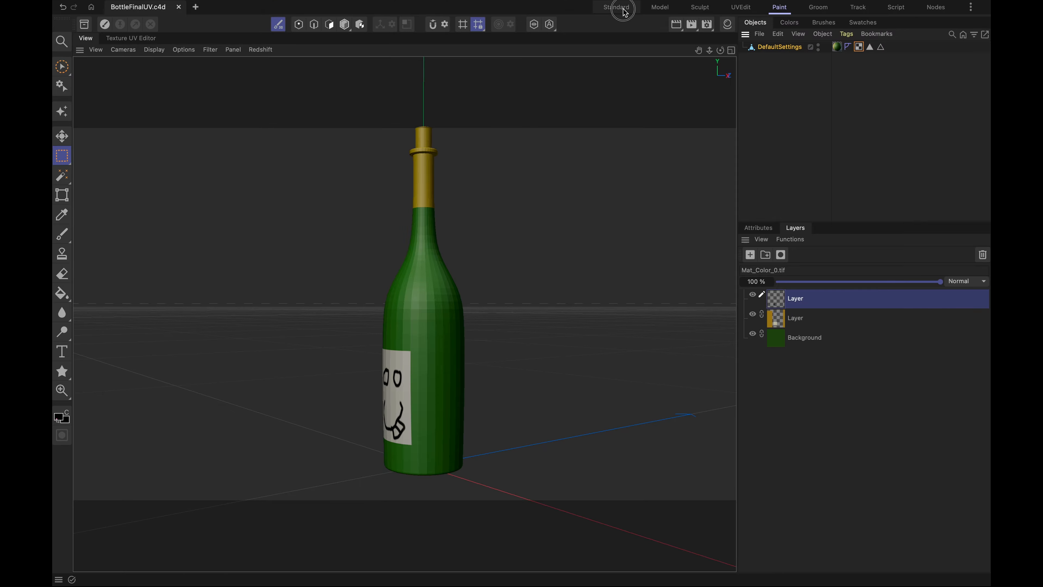
pyautogui.click(622, 10)
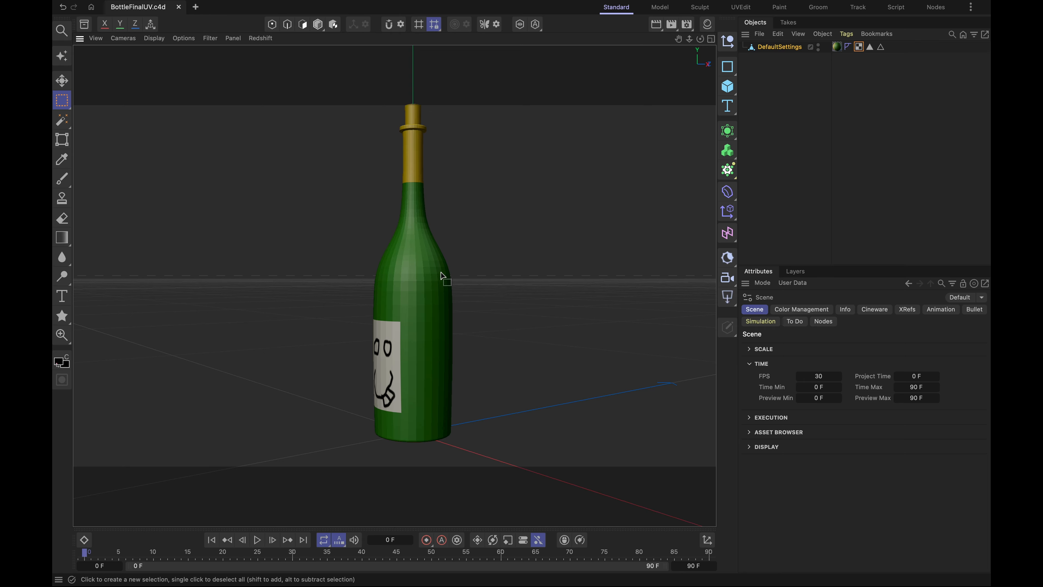
pyautogui.scroll(-2, 443, 272)
pyautogui.keyDown('alt'); pyautogui.moveTo(386, 246); pyautogui.dragTo(540, 261); pyautogui.keyUp('alt')
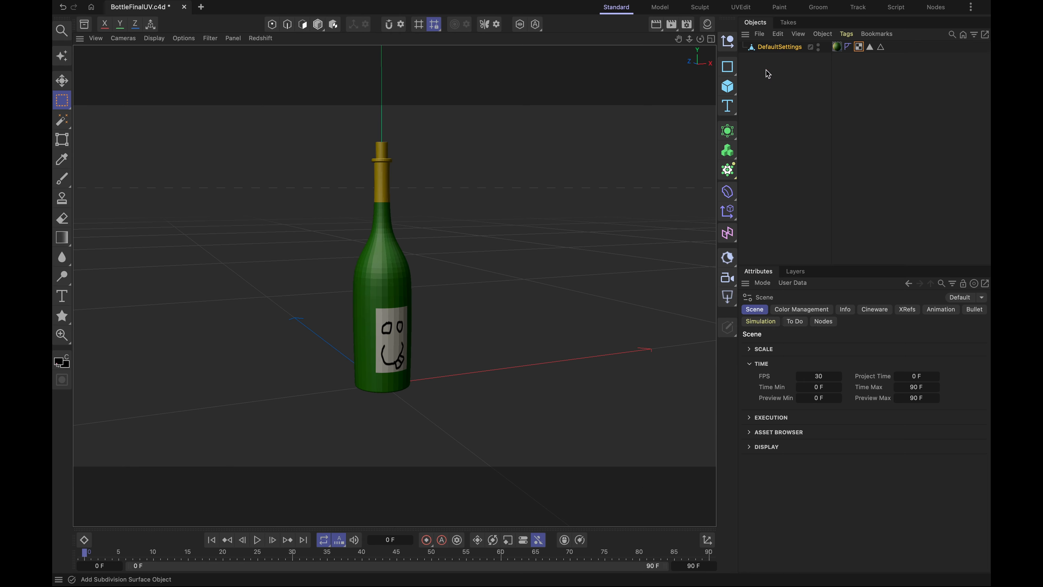
pyautogui.moveTo(777, 53); pyautogui.dragTo(258, 150)
pyautogui.scroll(8, 357, 237)
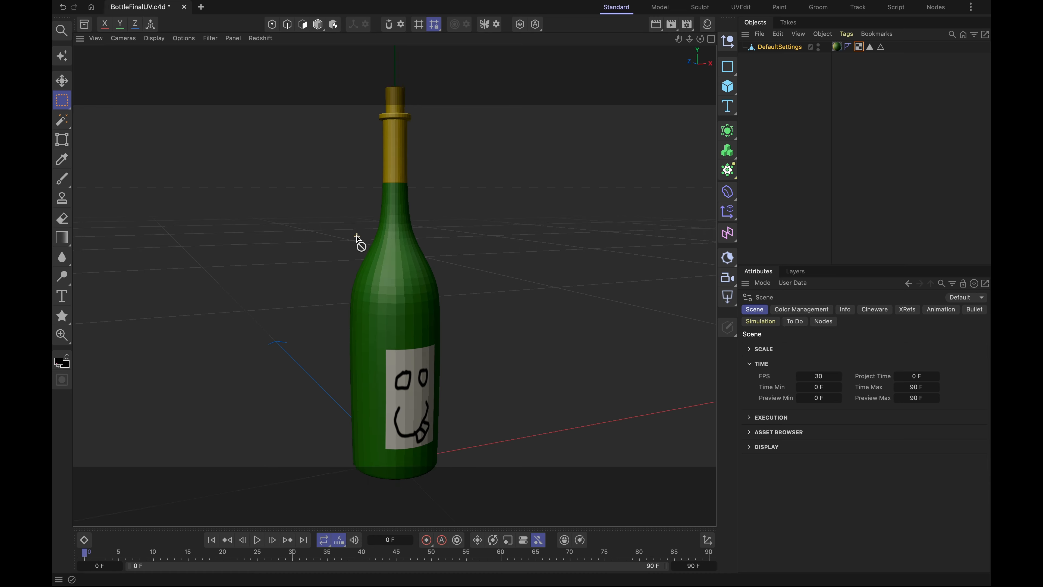
pyautogui.scroll(-2, 360, 238)
pyautogui.keyDown('alt'); pyautogui.moveTo(369, 242); pyautogui.dragTo(306, 252); pyautogui.keyUp('alt')
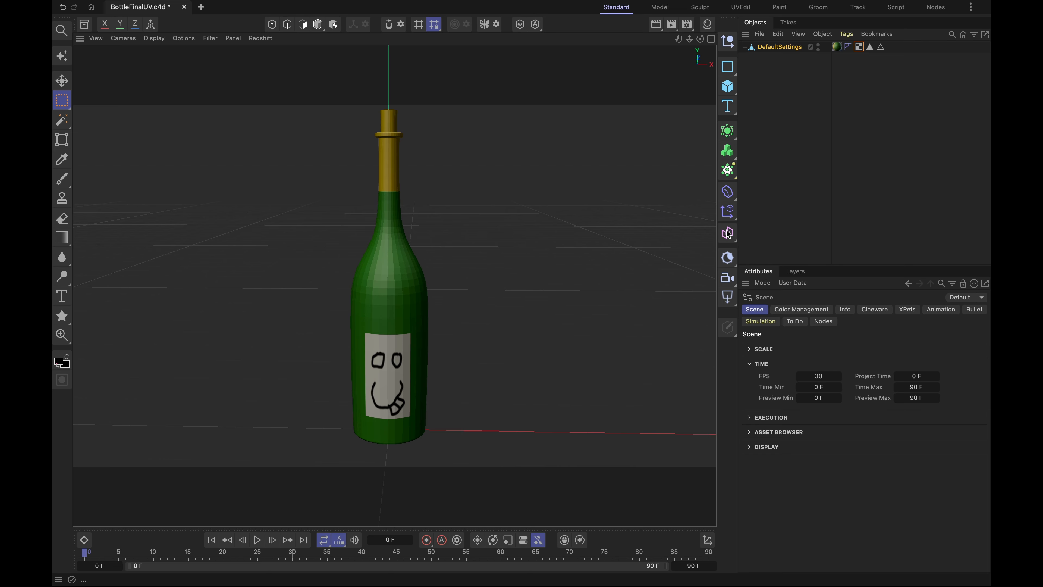
# - Add a Polygon Reduction generator and a Remesh generator to the scene
pyautogui.click(727, 130)
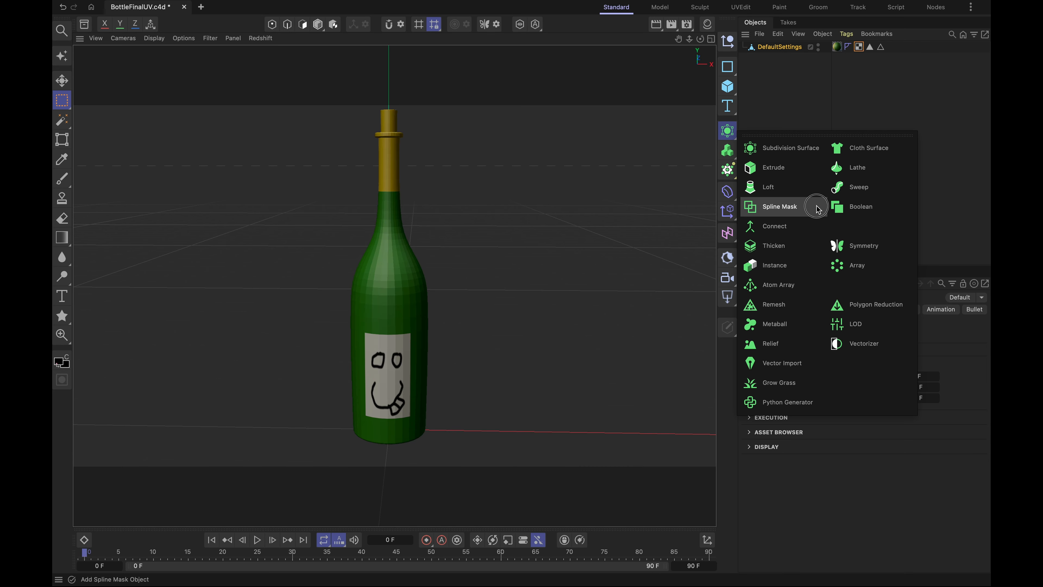
pyautogui.click(864, 304)
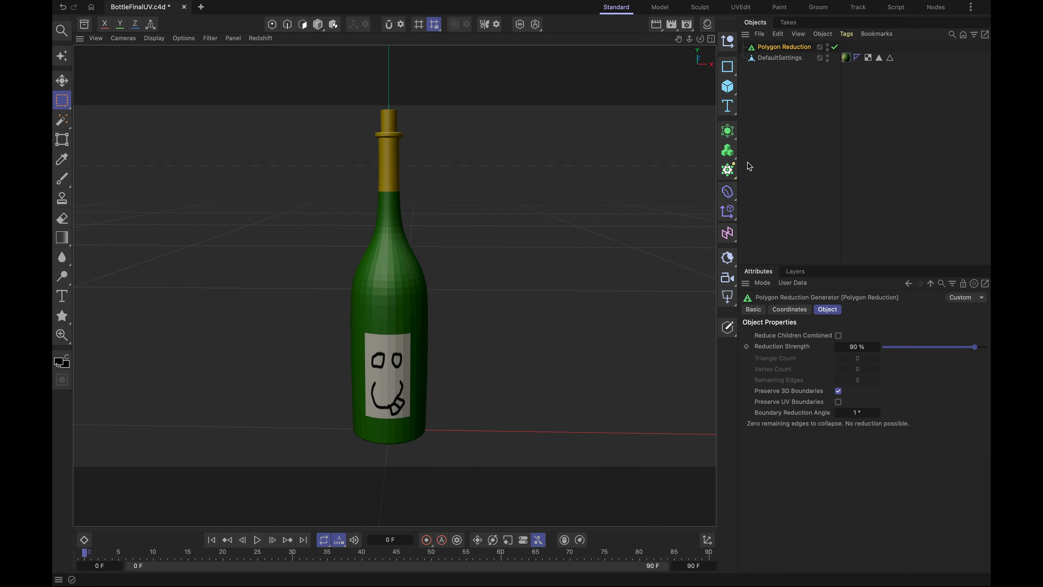
pyautogui.click(728, 131)
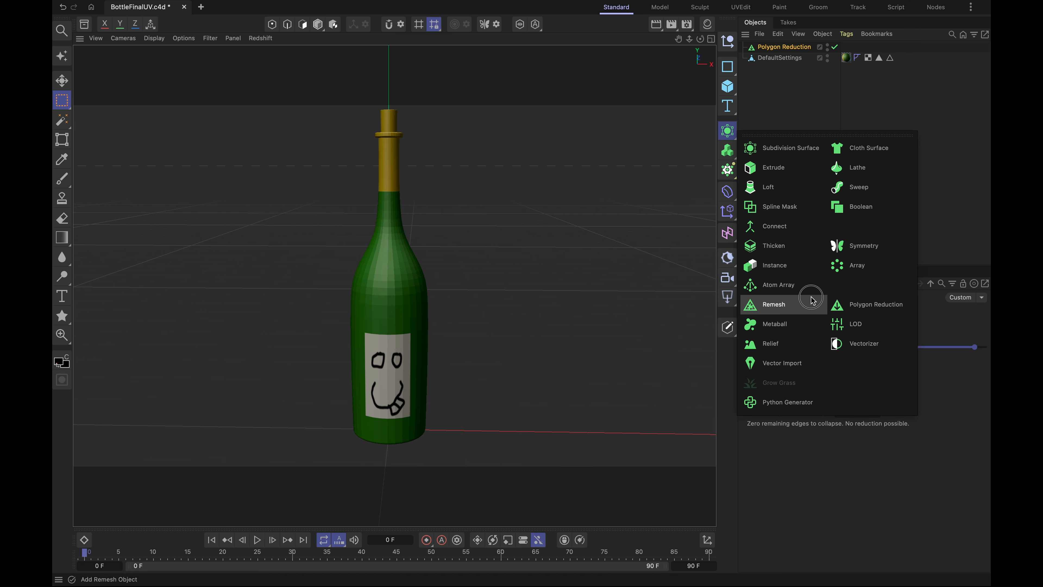
pyautogui.click(768, 305)
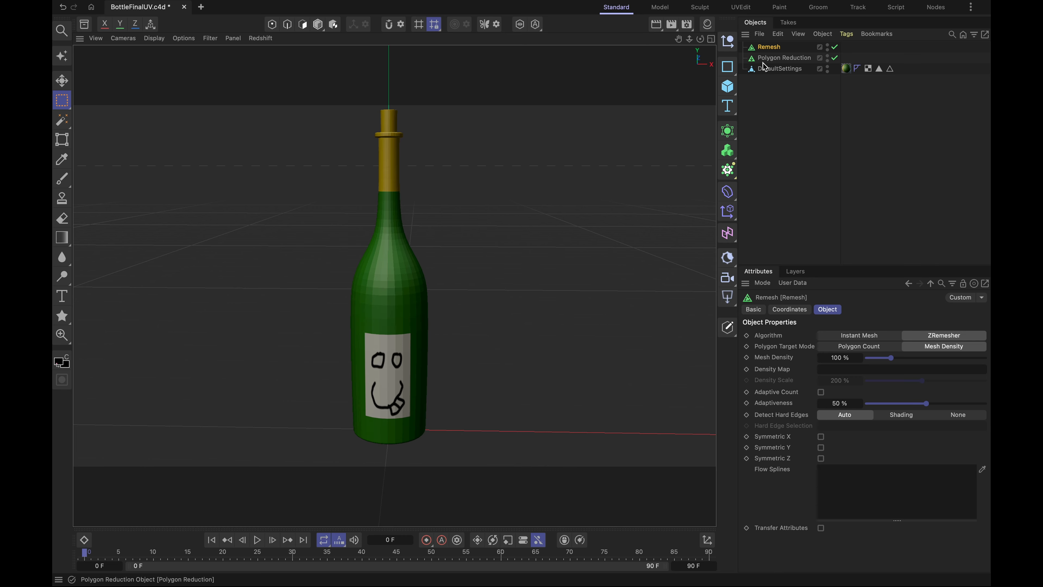
# - Duplicate the bottle object and place the copy under Remesh and the original under Polygon Reduction
pyautogui.click(771, 70)
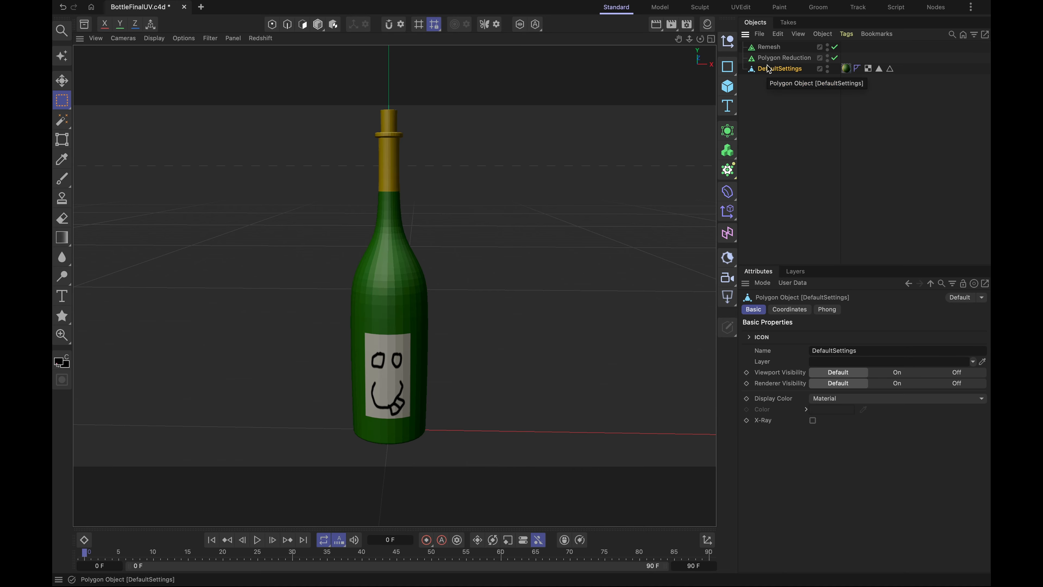
pyautogui.press('super+c')
pyautogui.press('super+v')
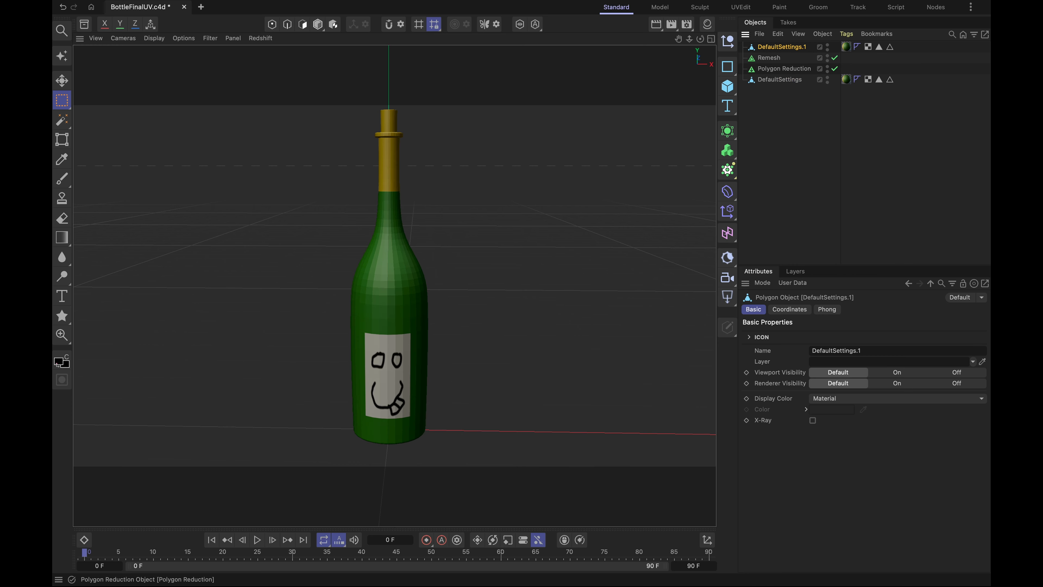
pyautogui.moveTo(776, 51); pyautogui.dragTo(780, 74)
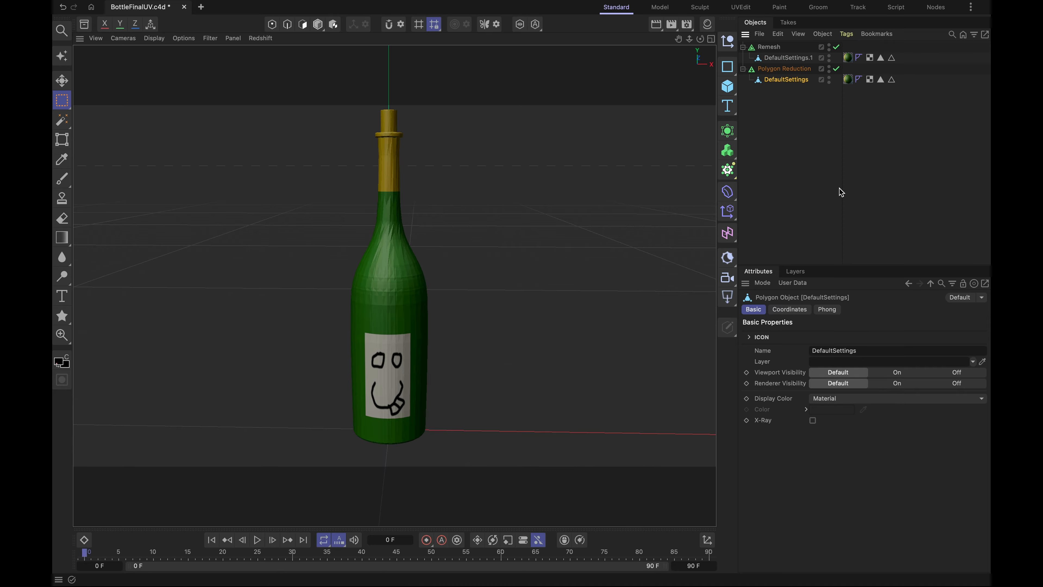
# - Move the Remesh bottle about 73 cm along the X axis so it stands beside the Polygon Reduction bottle
pyautogui.click(771, 48)
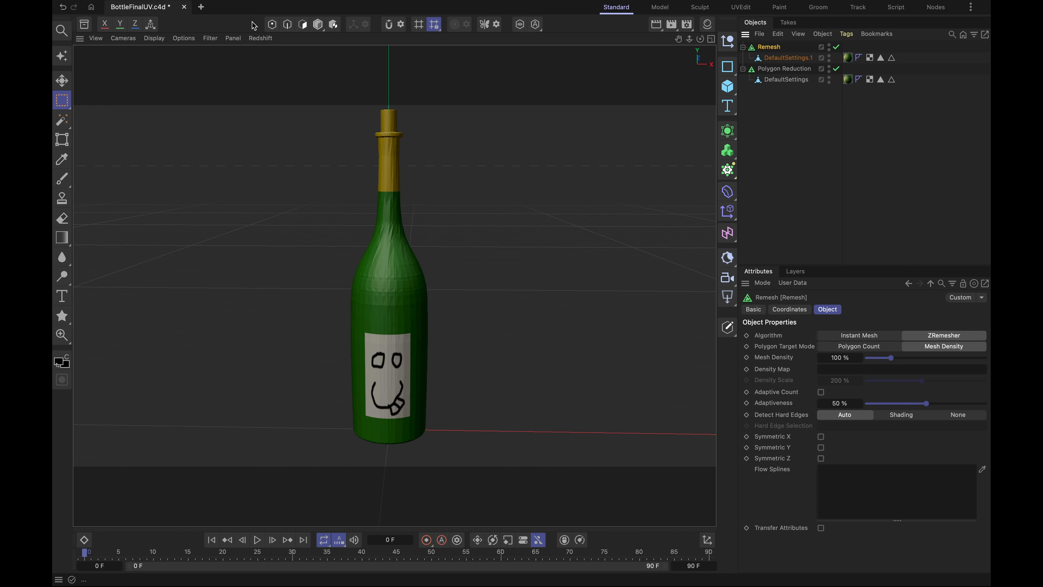
pyautogui.click(318, 25)
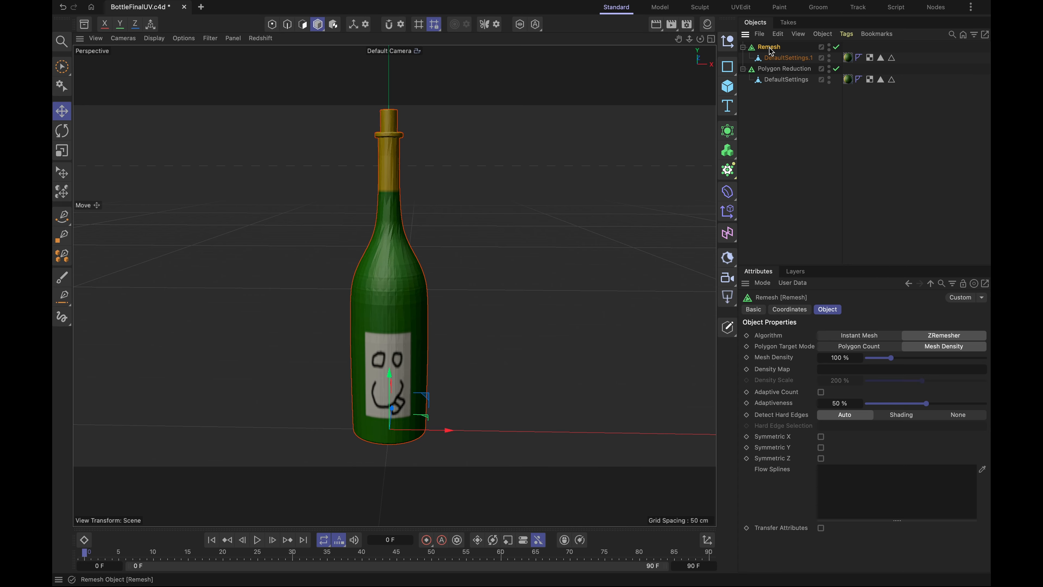
pyautogui.keyDown('ctrl'); pyautogui.moveTo(448, 430); pyautogui.dragTo(552, 443); pyautogui.keyUp('ctrl')
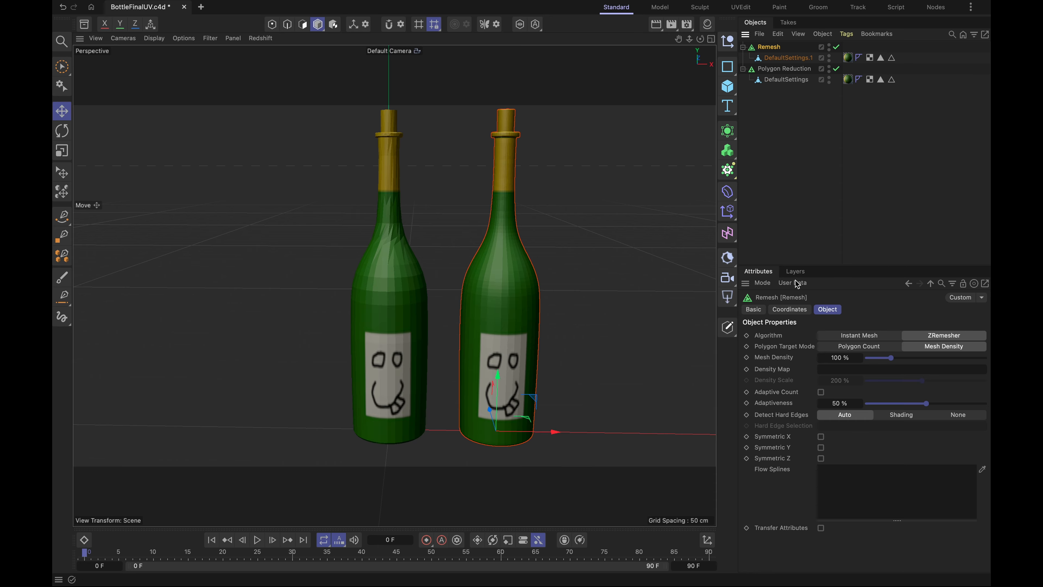
# - Set the Remesh mesh density to 50% and display mesh lines over the shaded bottles
pyautogui.click(842, 358)
pyautogui.press('Return')
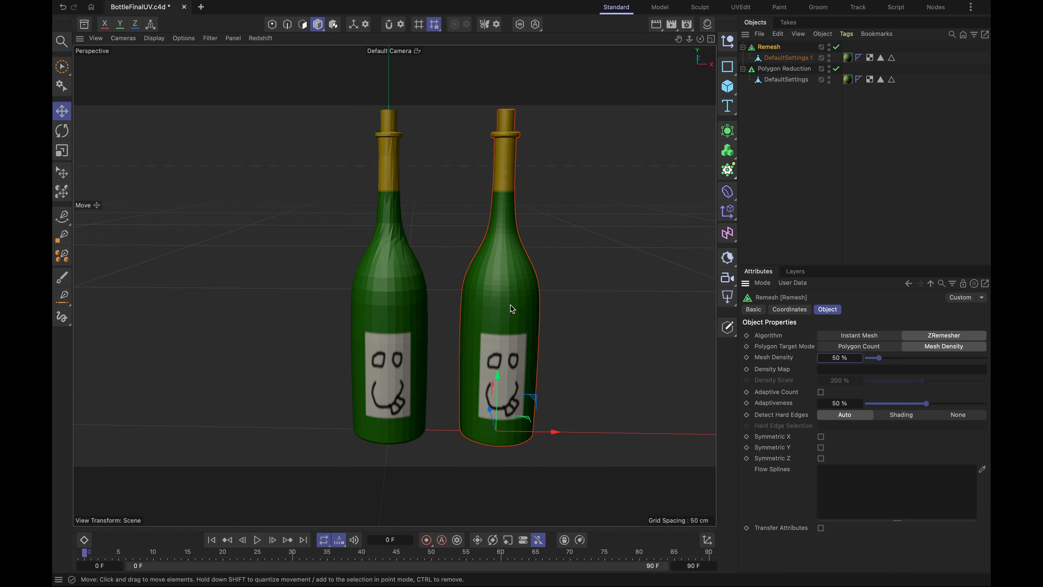
pyautogui.scroll(2, 502, 294)
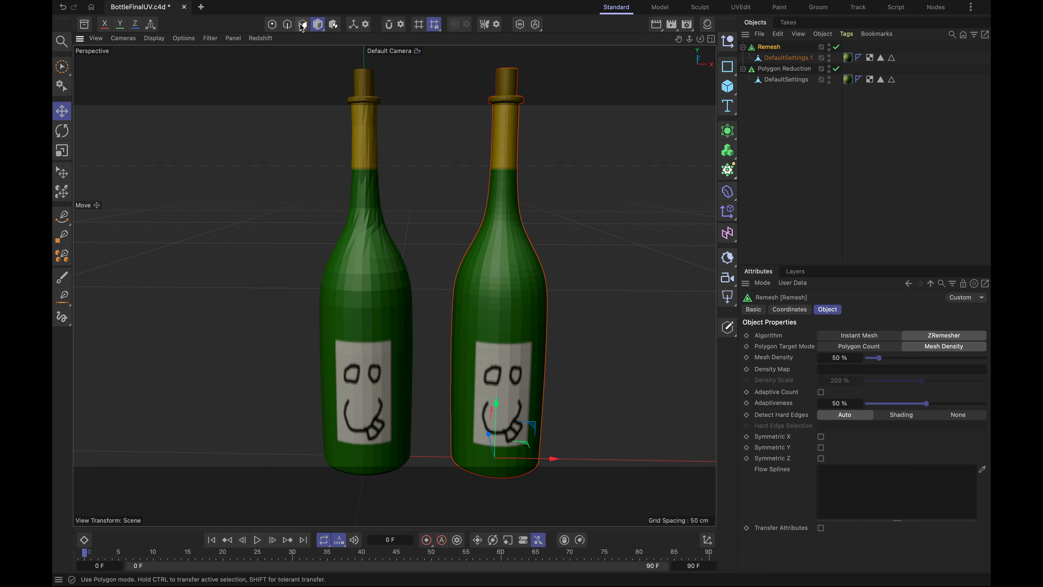
pyautogui.click(154, 37)
pyautogui.click(167, 86)
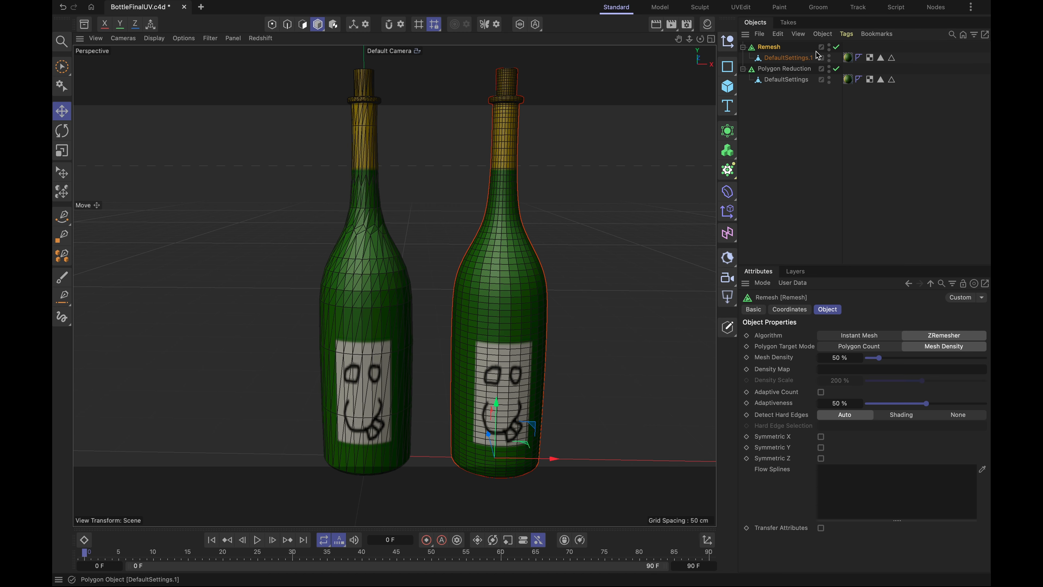
# - Toggle the Remesh generator off and on to compare the original and remeshed topology
pyautogui.click(836, 47)
pyautogui.click(836, 46)
pyautogui.click(836, 47)
pyautogui.click(836, 47)
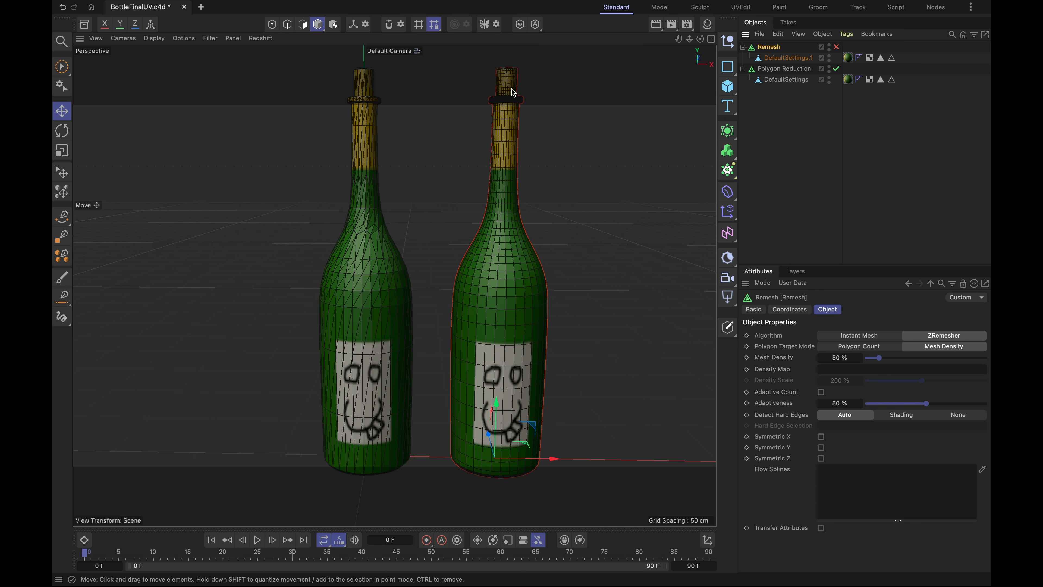
pyautogui.click(836, 46)
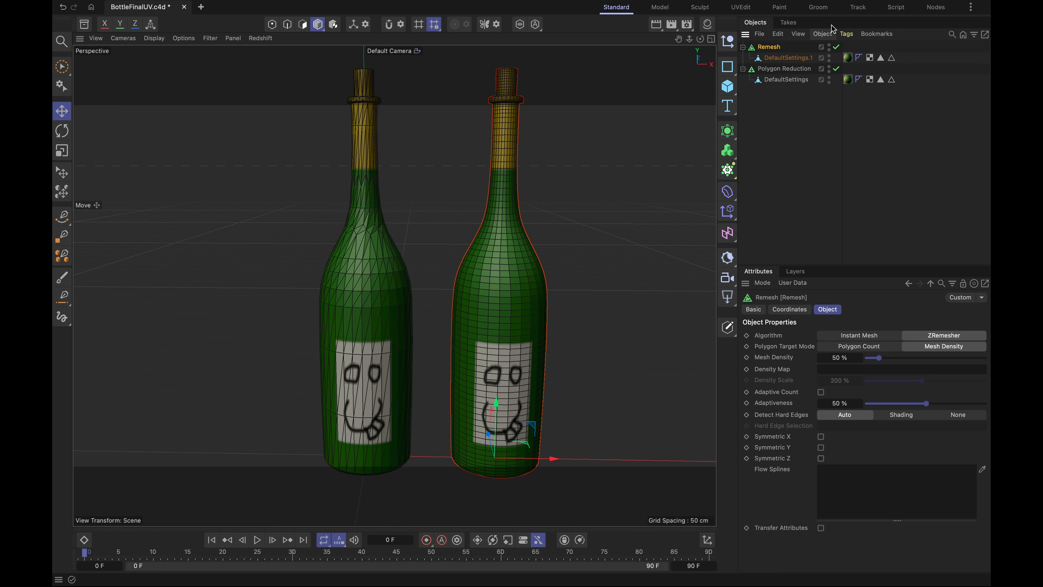
# - Set the Polygon Reduction generator's reduction strength to 50%
pyautogui.click(767, 70)
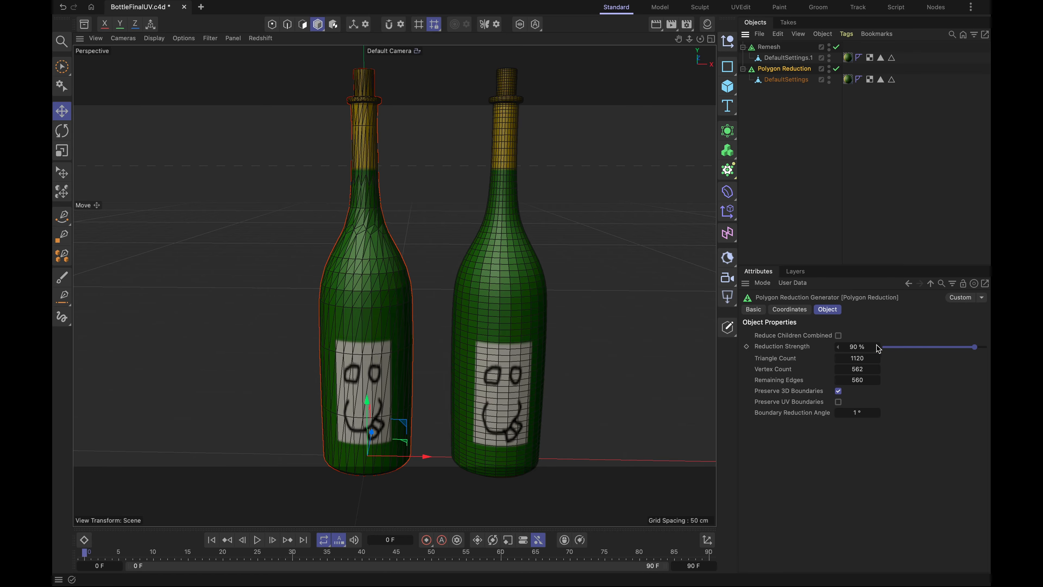
pyautogui.click(862, 346)
pyautogui.write('50')
pyautogui.press('Return')
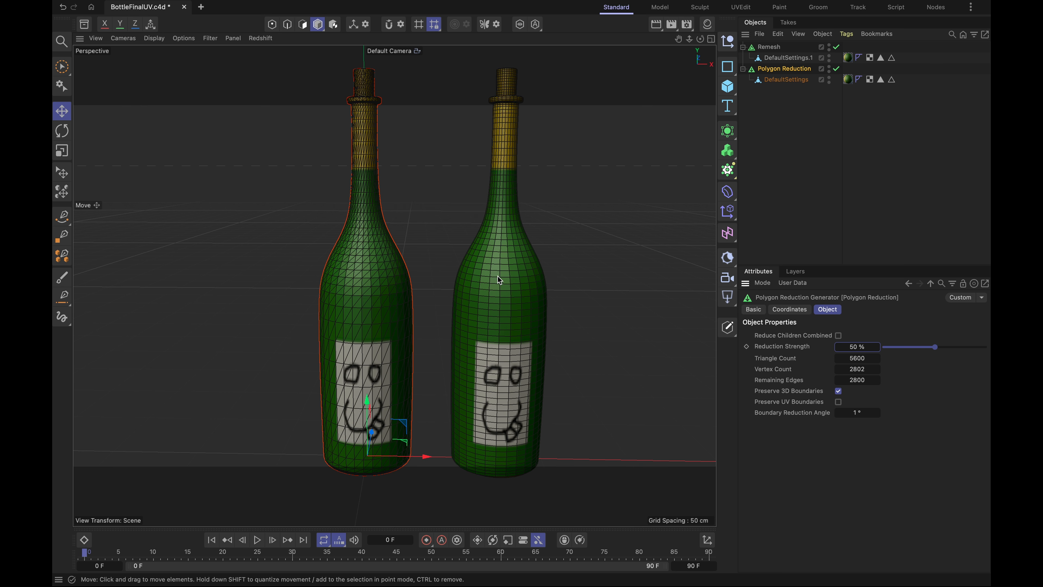
# - Examine the mesh topology of both bottles around the corks, collars and necks from close up and farther away
pyautogui.scroll(5, 371, 101)
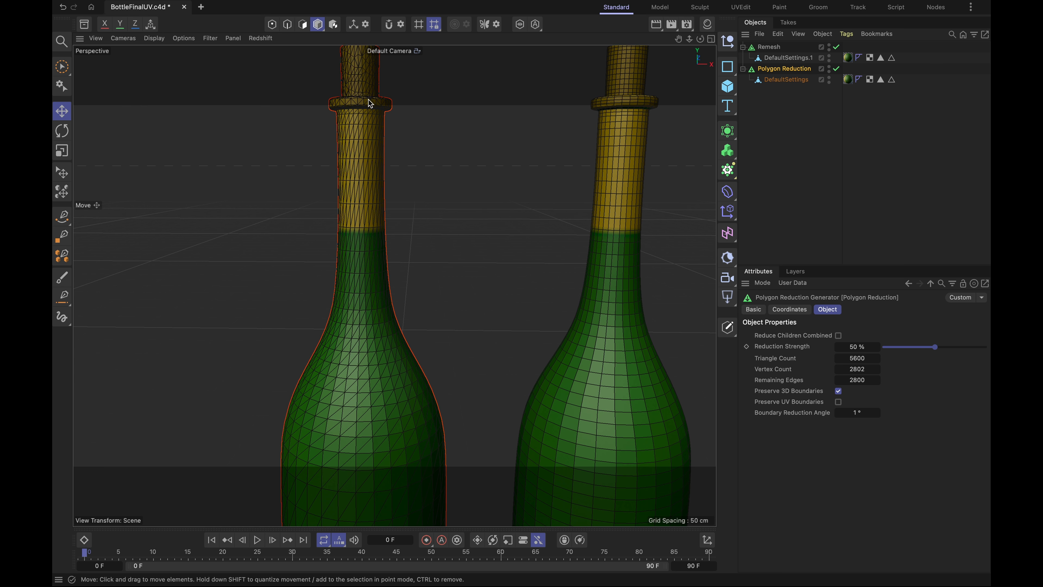
pyautogui.scroll(3, 371, 104)
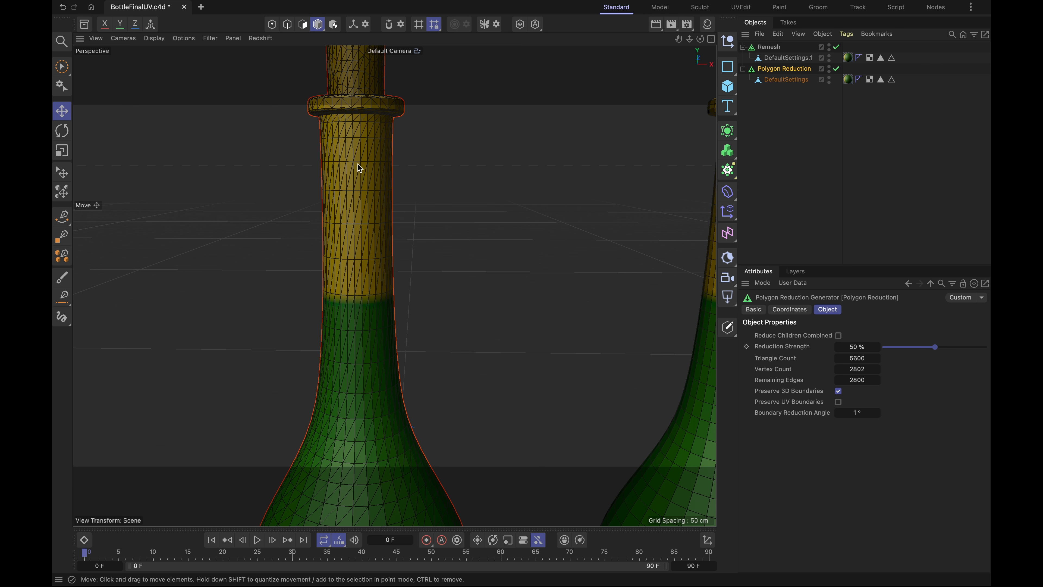
pyautogui.keyDown('alt'); pyautogui.moveTo(356, 166); pyautogui.dragTo(459, 142); pyautogui.keyUp('alt')
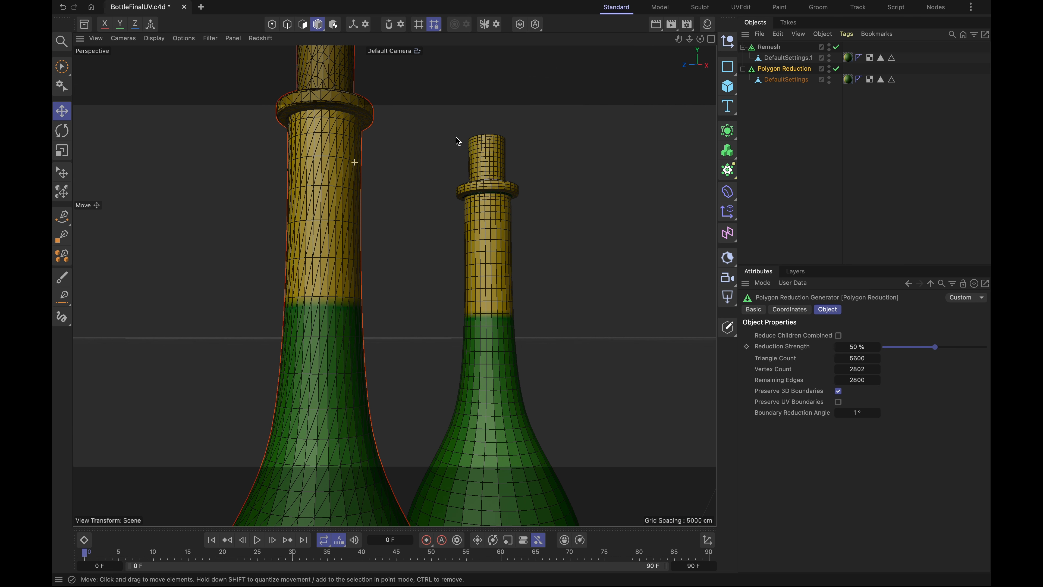
pyautogui.scroll(6, 498, 181)
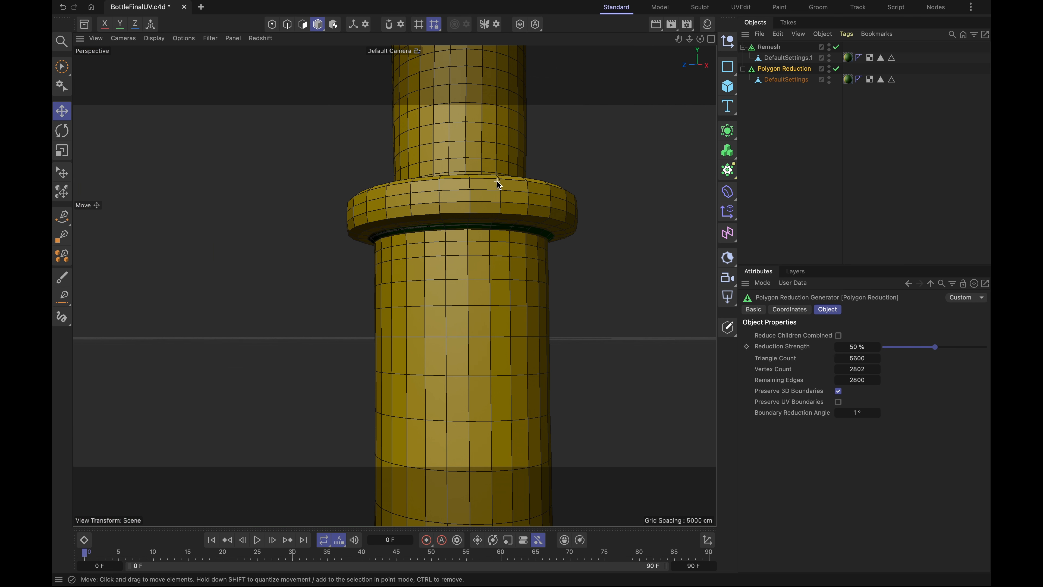
pyautogui.scroll(-8, 406, 276)
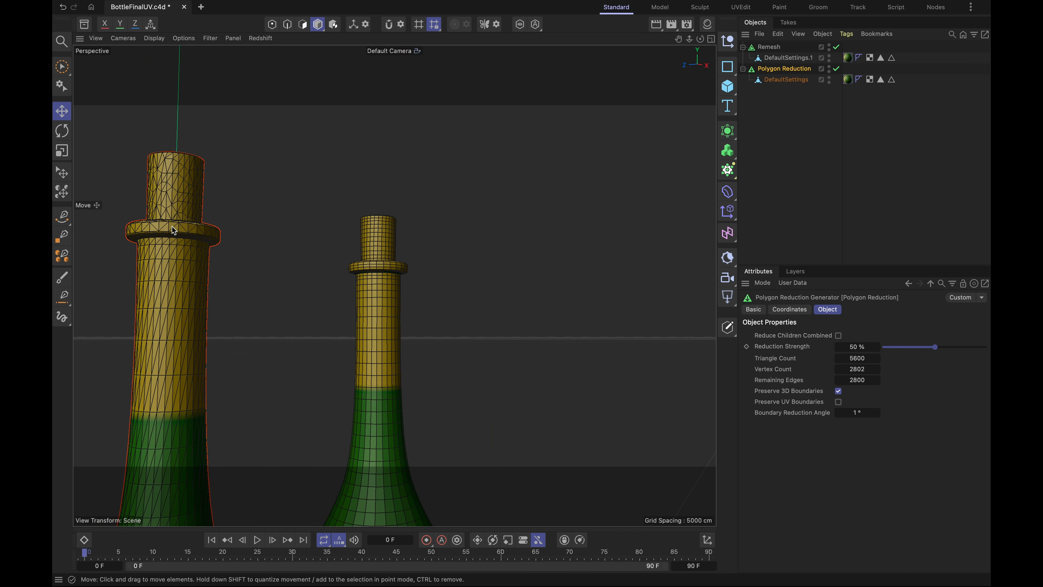
pyautogui.scroll(8, 174, 231)
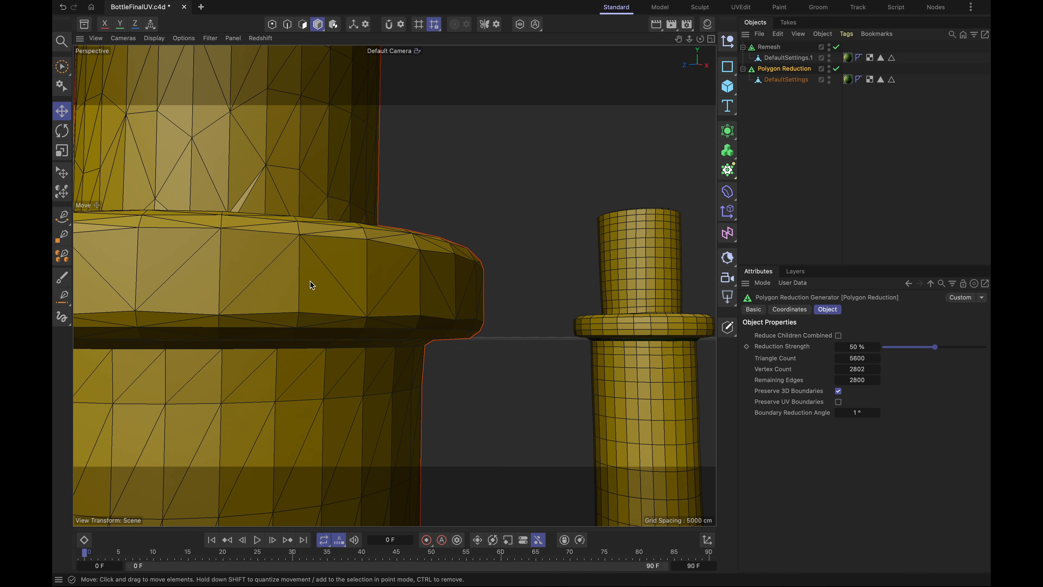
pyautogui.scroll(-2, 312, 285)
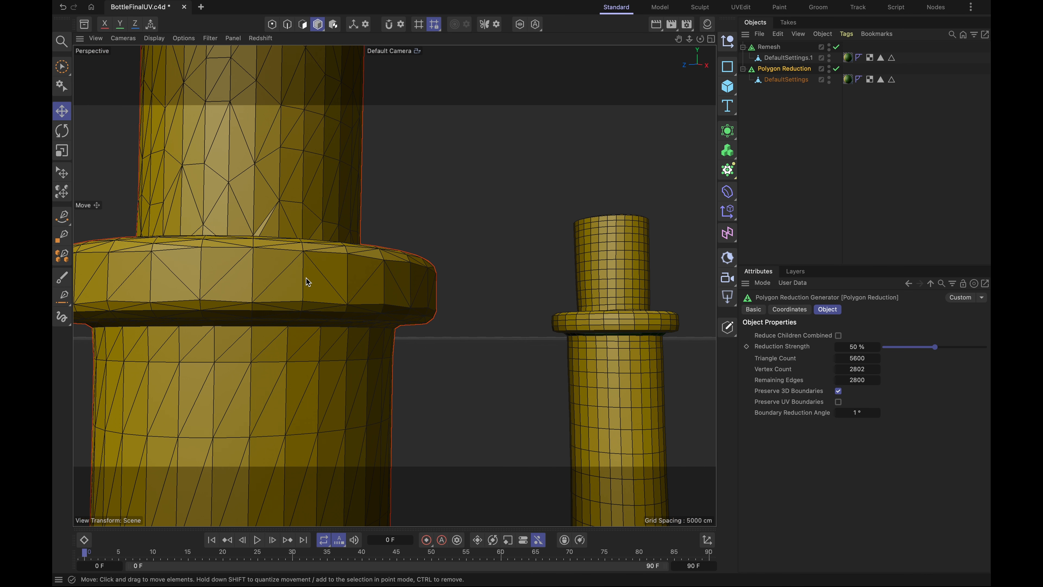
pyautogui.scroll(-5, 354, 310)
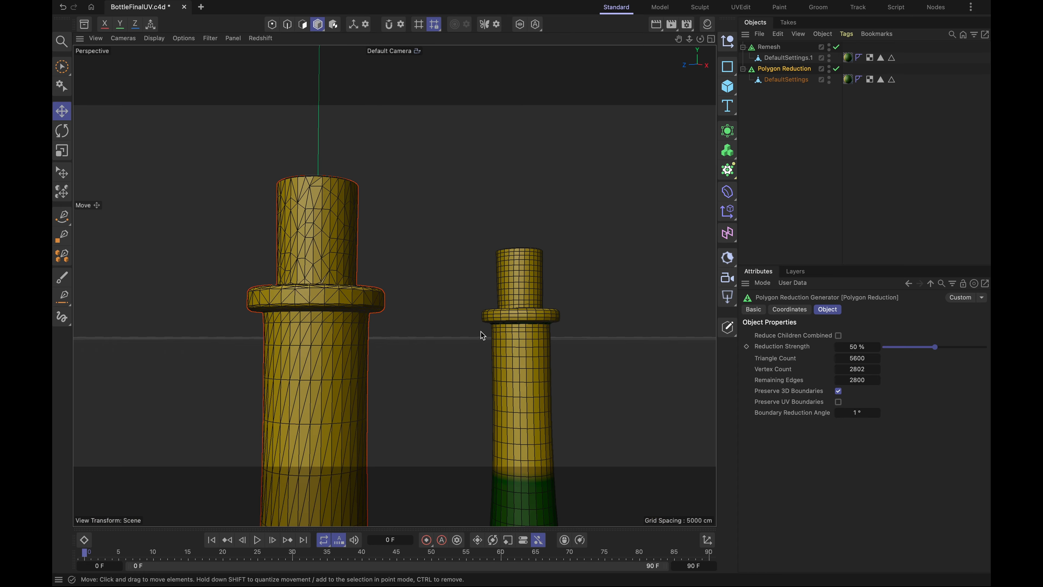
pyautogui.keyDown('alt'); pyautogui.moveTo(482, 336); pyautogui.dragTo(358, 347); pyautogui.keyUp('alt')
pyautogui.scroll(-3, 358, 347)
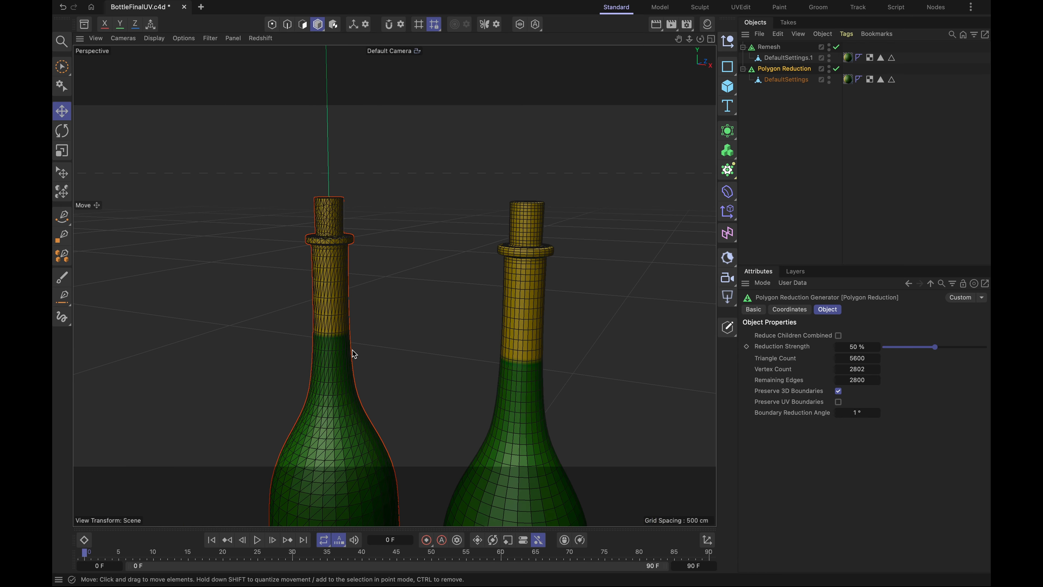
pyautogui.scroll(-4, 354, 352)
pyautogui.scroll(-3, 323, 386)
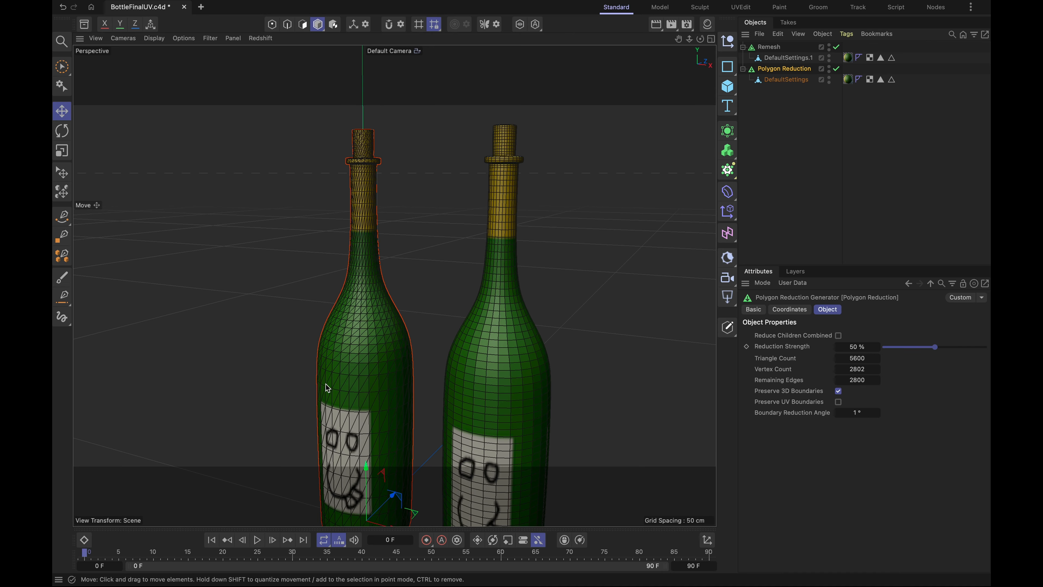
pyautogui.keyDown('alt'); pyautogui.moveTo(364, 331); pyautogui.dragTo(386, 350); pyautogui.keyUp('alt')
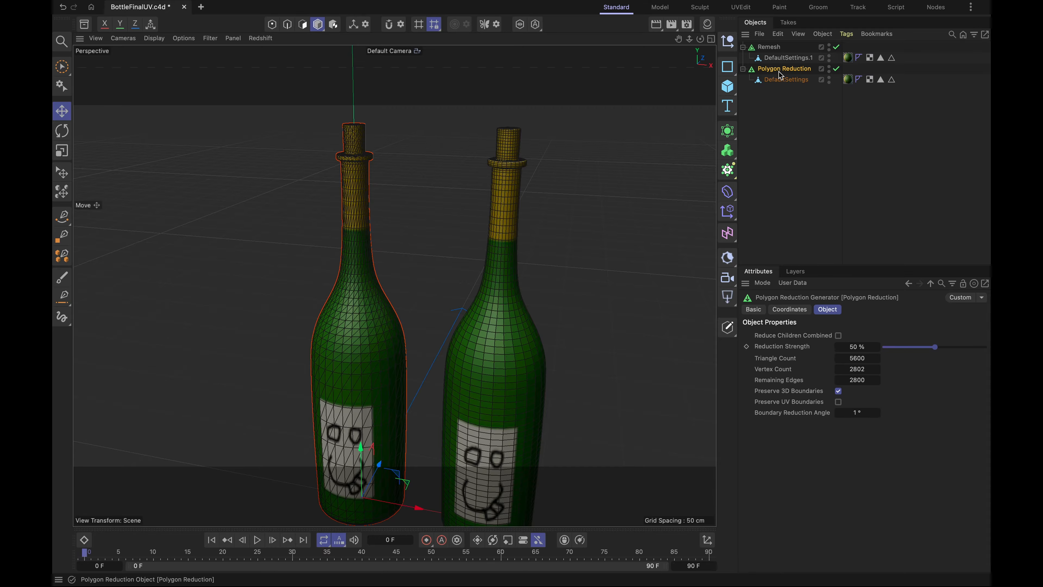
# - Select the Remesh generator, switch to the UVEdit layout and inspect its UV mesh alongside the label textures
pyautogui.click(775, 48)
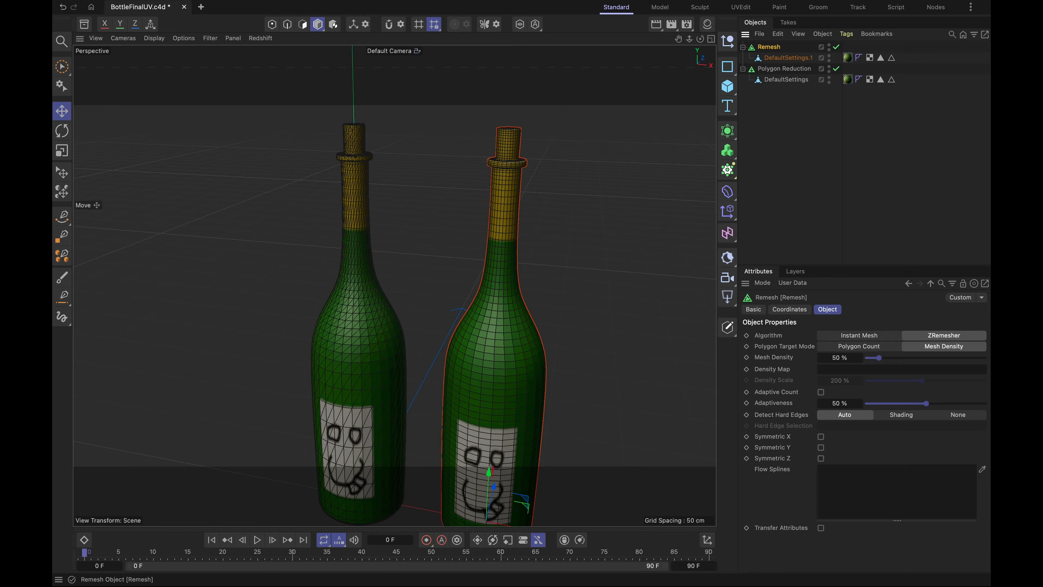
pyautogui.click(742, 8)
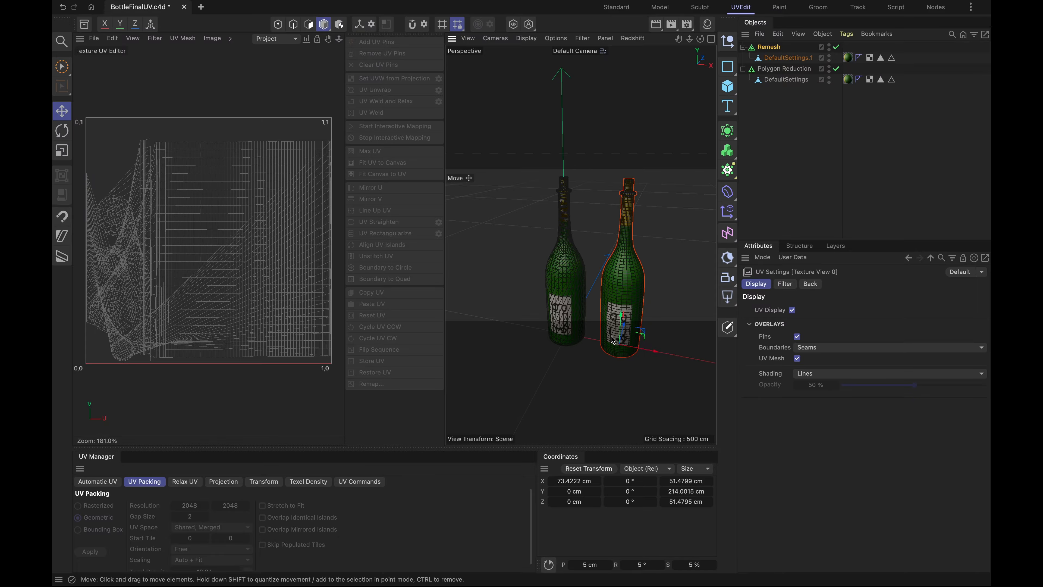
pyautogui.scroll(-2, 612, 336)
pyautogui.scroll(6, 618, 331)
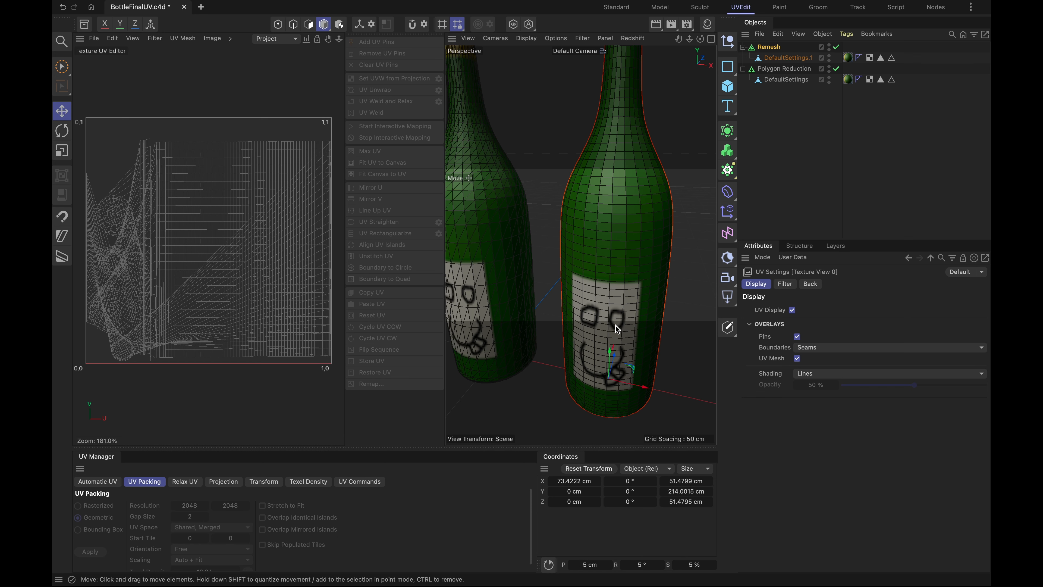
pyautogui.scroll(-5, 614, 331)
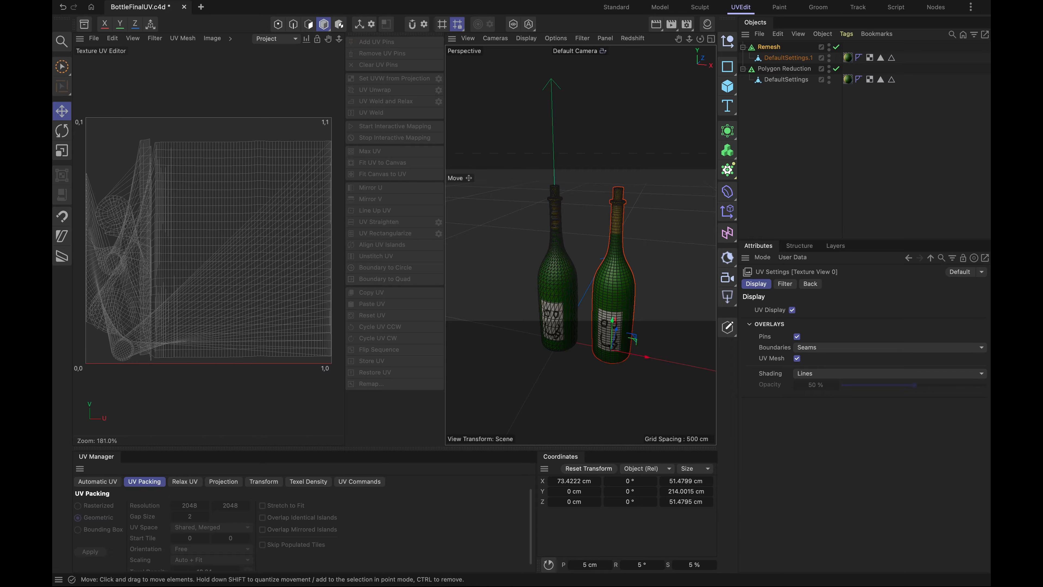
pyautogui.scroll(5, 554, 296)
pyautogui.scroll(-5, 549, 284)
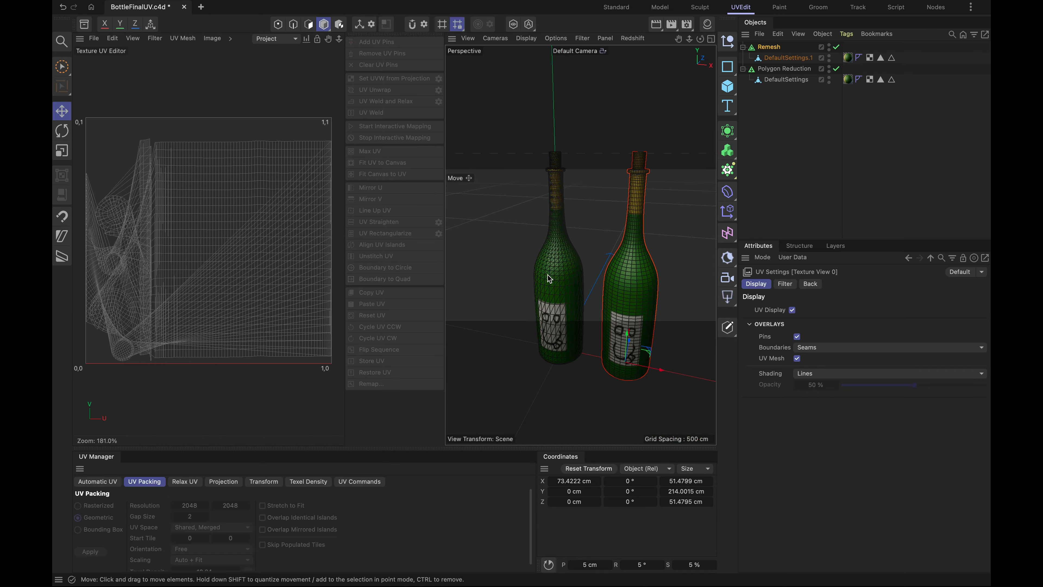
# - Enable Preserve UV Boundaries on the Polygon Reduction generator and create a polygon copy of its result with Connect Objects
pyautogui.click(793, 73)
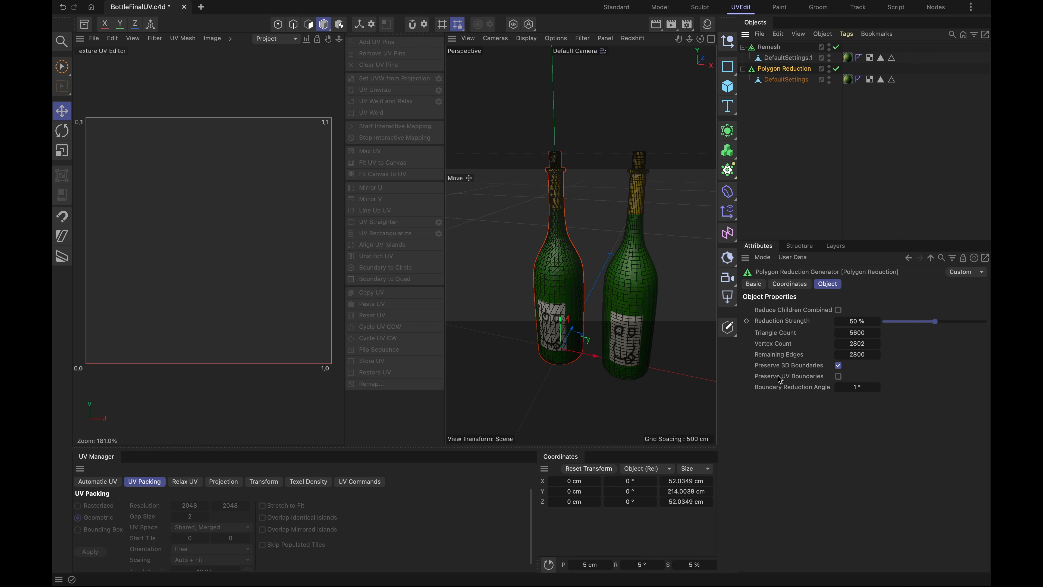
pyautogui.click(839, 378)
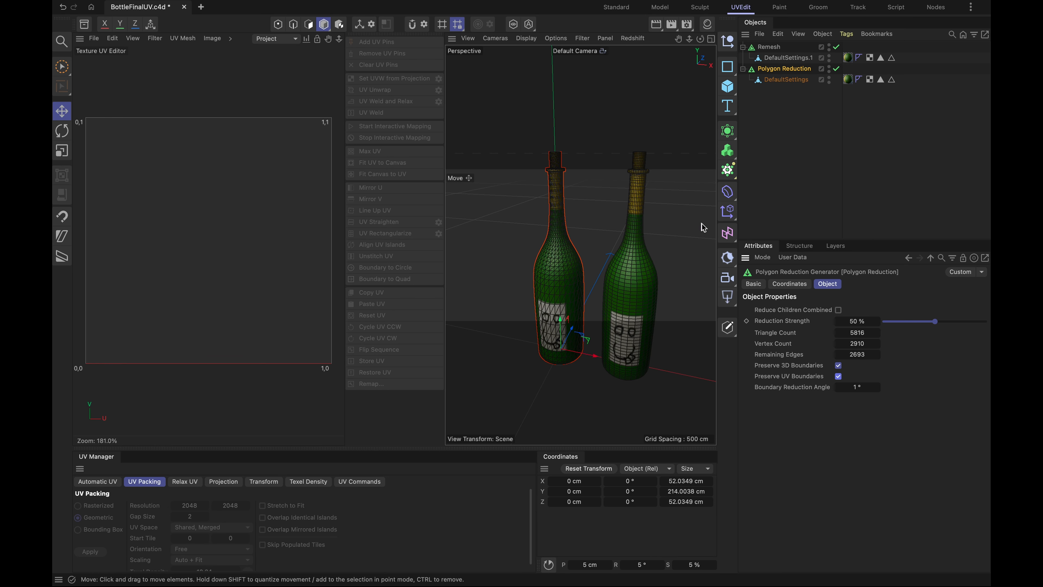
pyautogui.rightClick(781, 73)
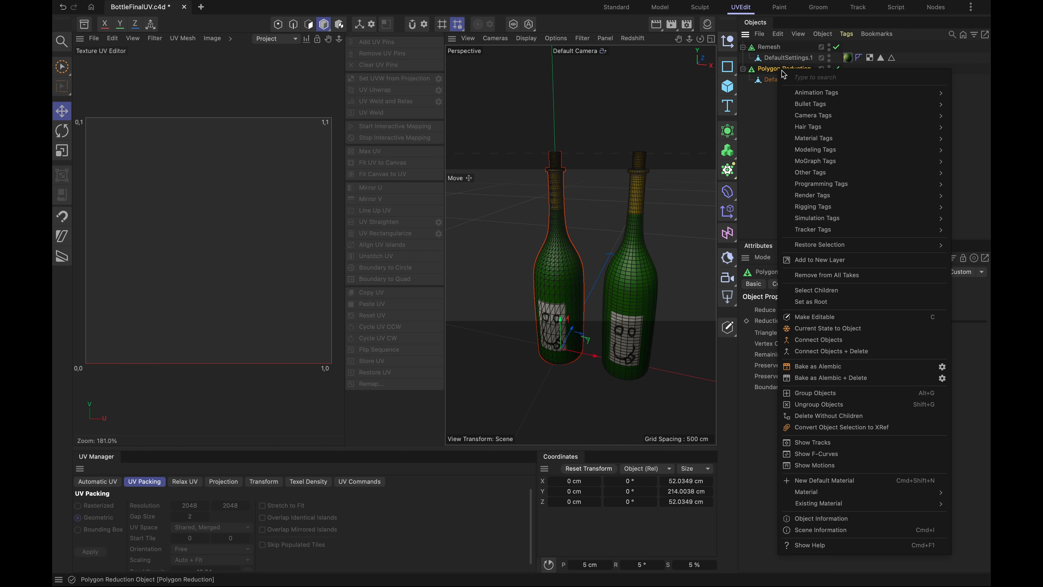
pyautogui.click(817, 344)
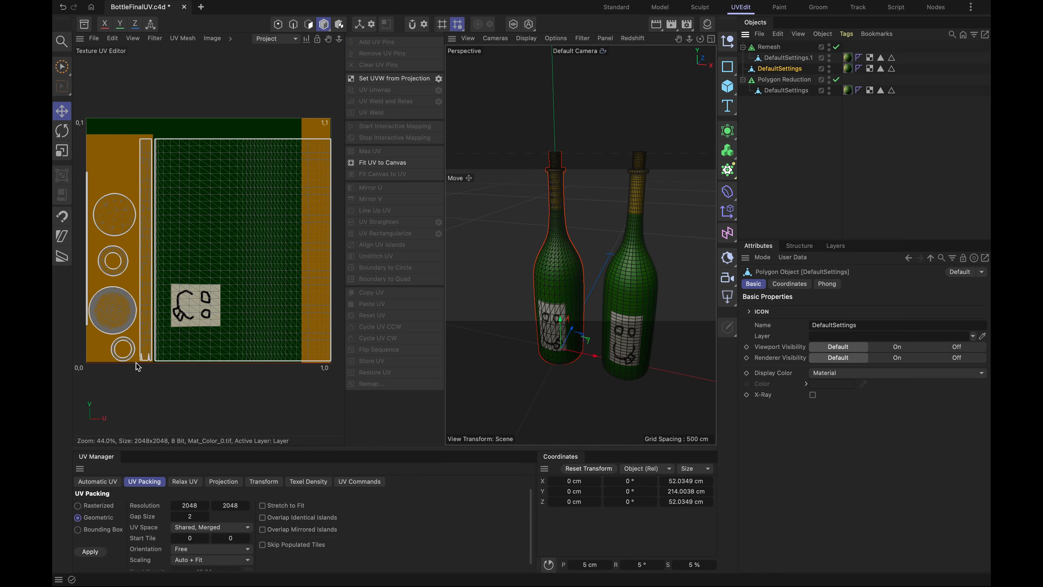
# - Examine the connected copy's UV islands over the painted texture and its mesh in the perspective view
pyautogui.scroll(5, 139, 367)
pyautogui.scroll(8, 139, 367)
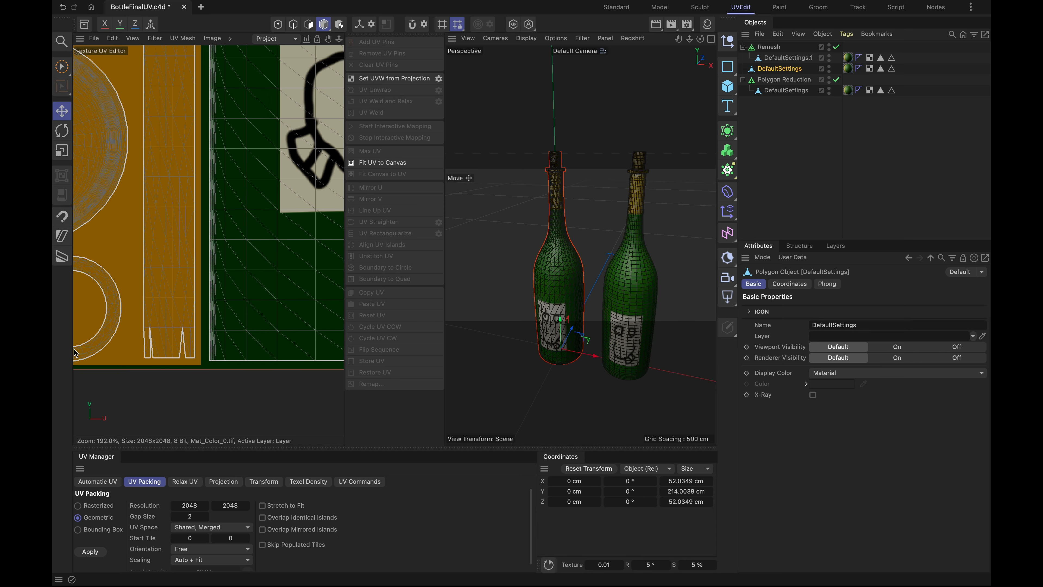
pyautogui.scroll(-15, 177, 329)
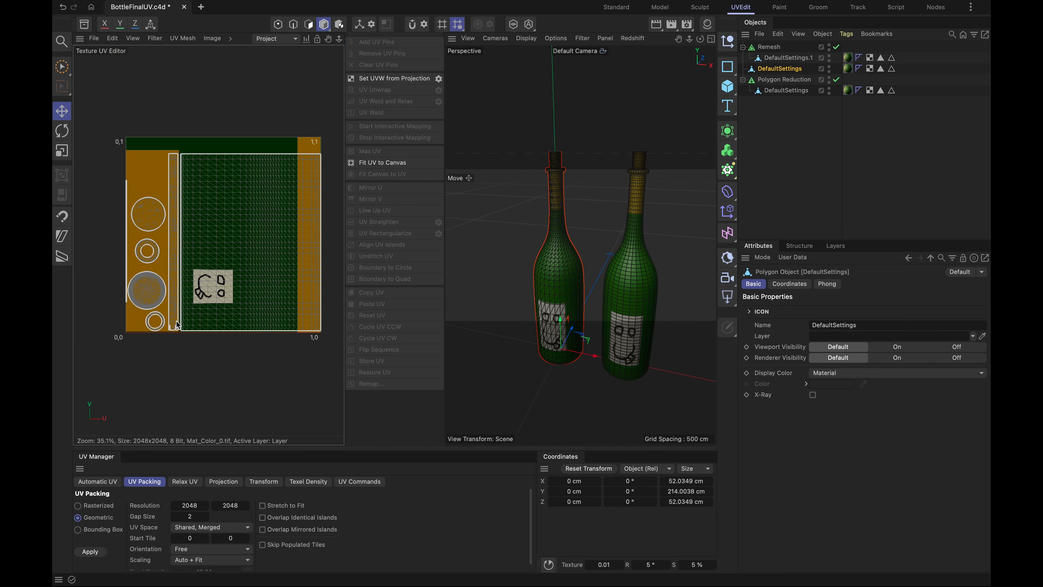
pyautogui.scroll(2, 205, 289)
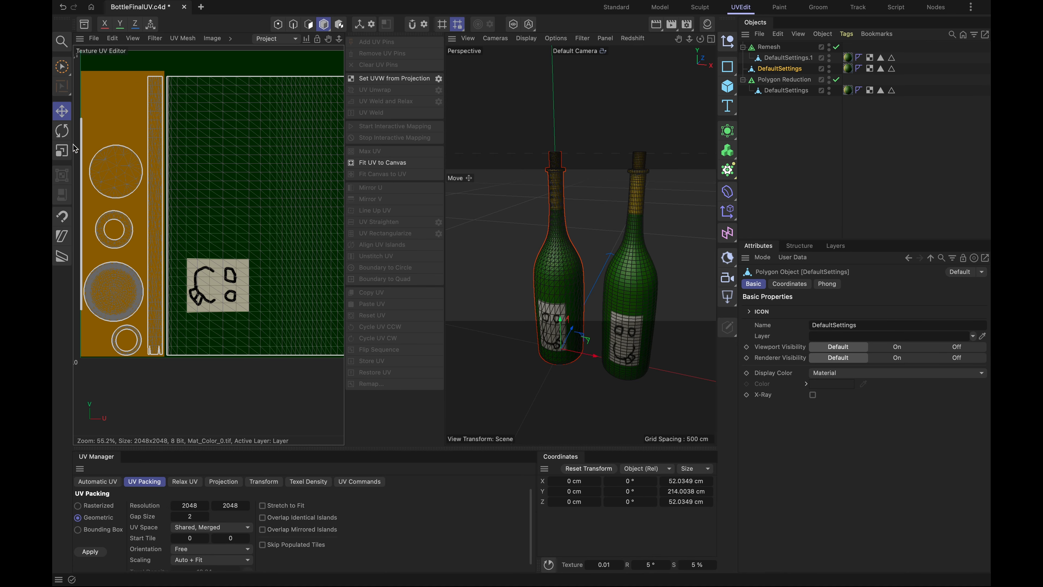
pyautogui.scroll(-2, 214, 324)
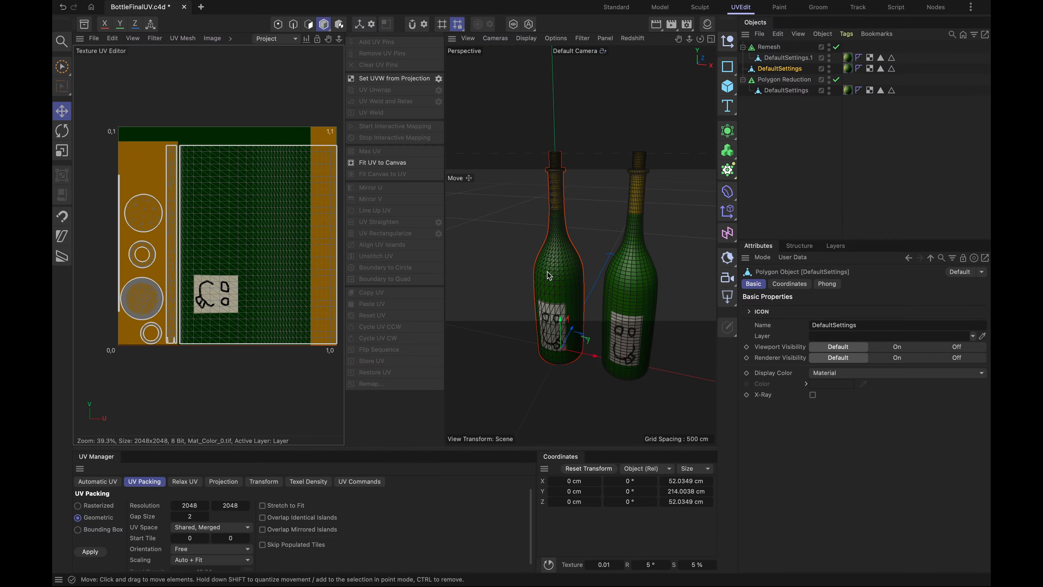
pyautogui.scroll(5, 567, 251)
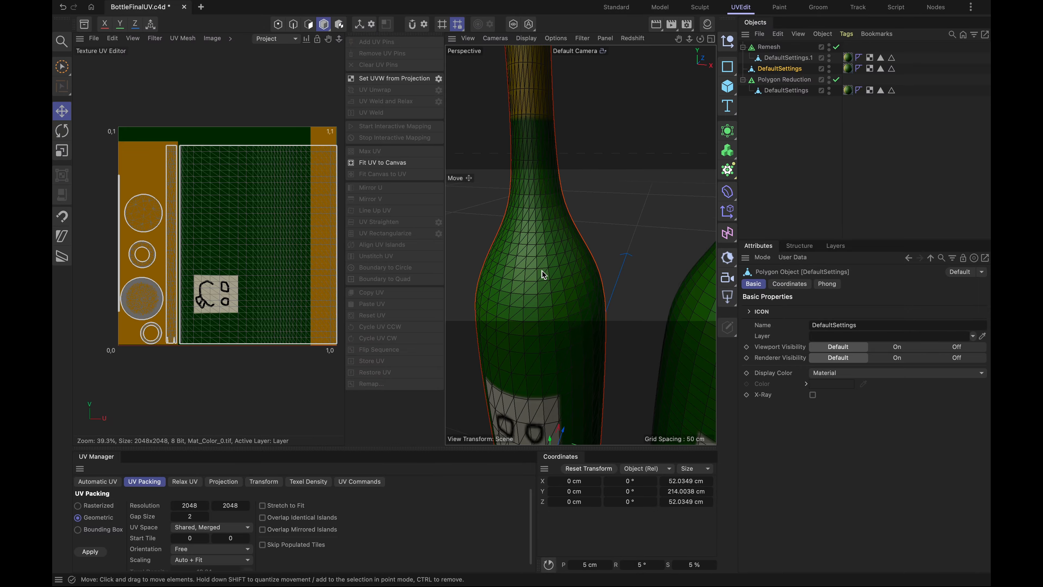
pyautogui.scroll(-5, 543, 274)
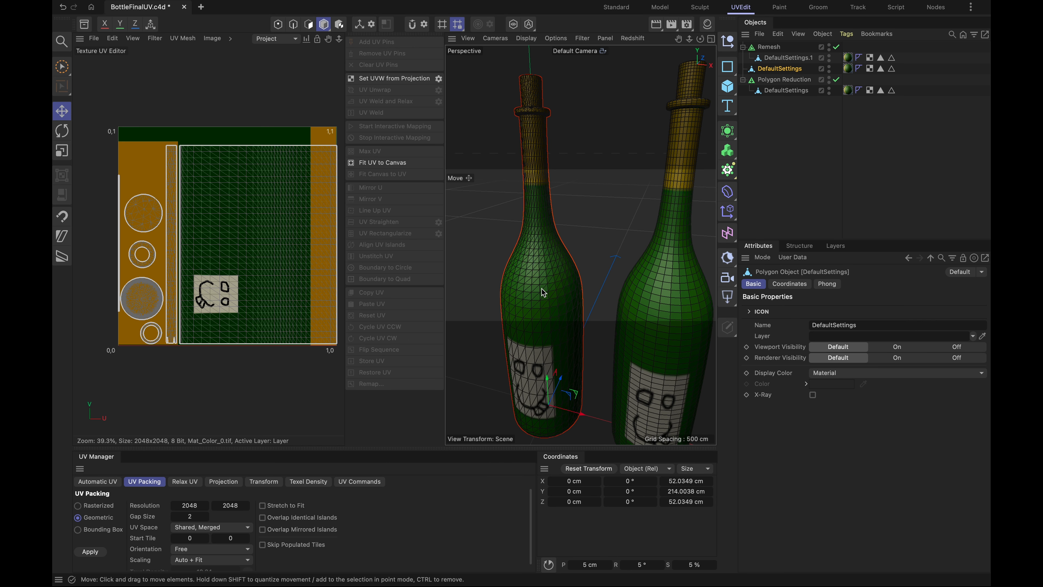
# - Delete the Remesh generator with its bottle and the separate connected DefaultSettings copy
pyautogui.click(768, 46)
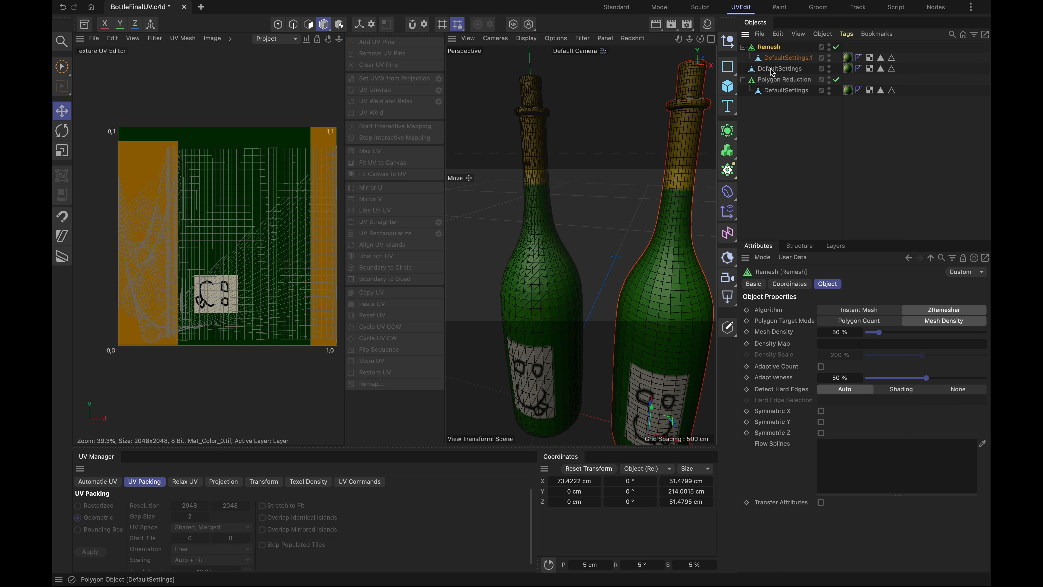
pyautogui.press('Delete')
pyautogui.click(777, 46)
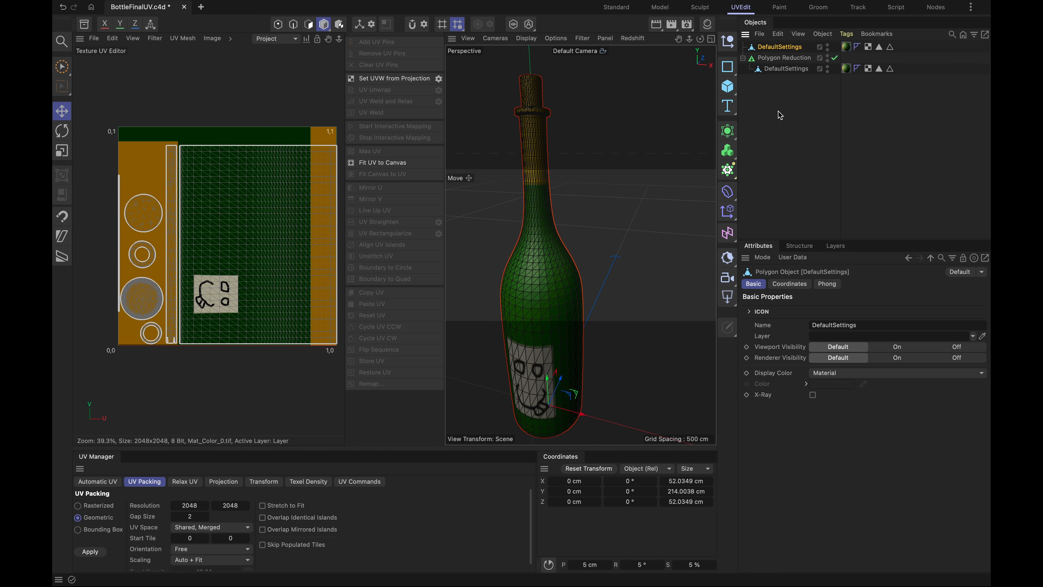
pyautogui.press('Delete')
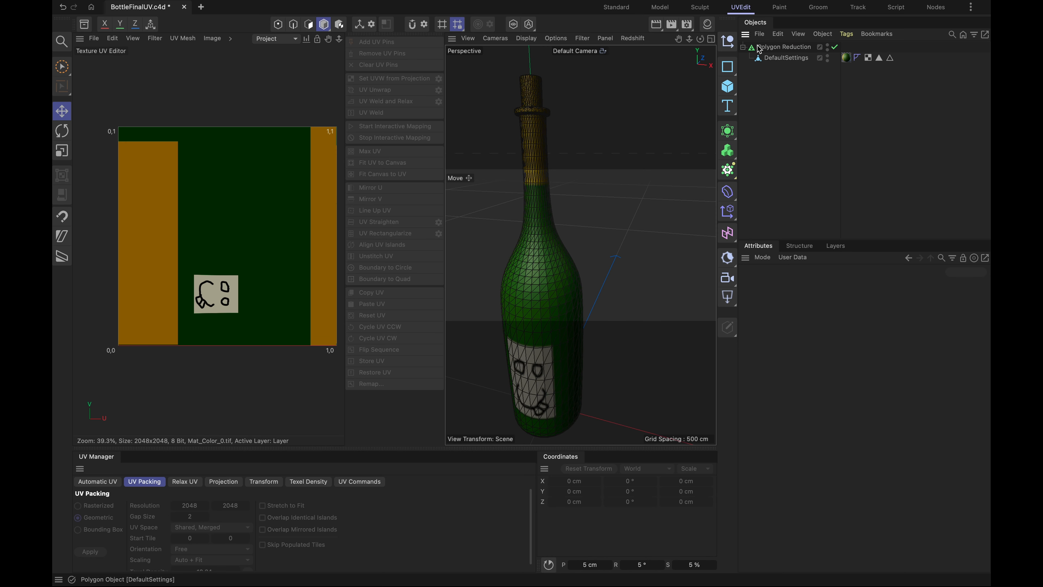
# - Switch to the Standard layout and set the Polygon Reduction generator's Reduction Strength to 0%
pyautogui.click(798, 48)
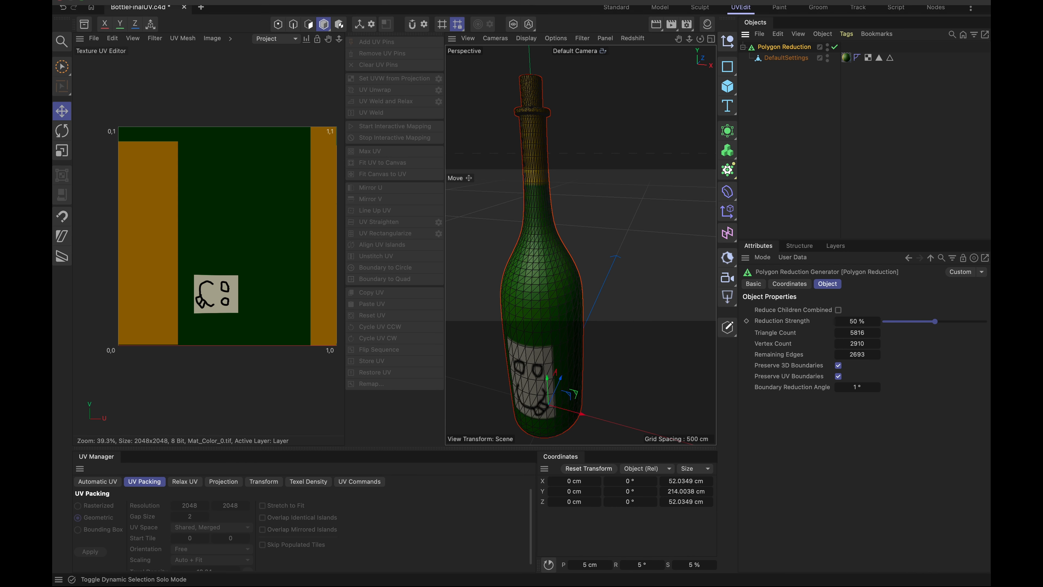
pyautogui.click(617, 8)
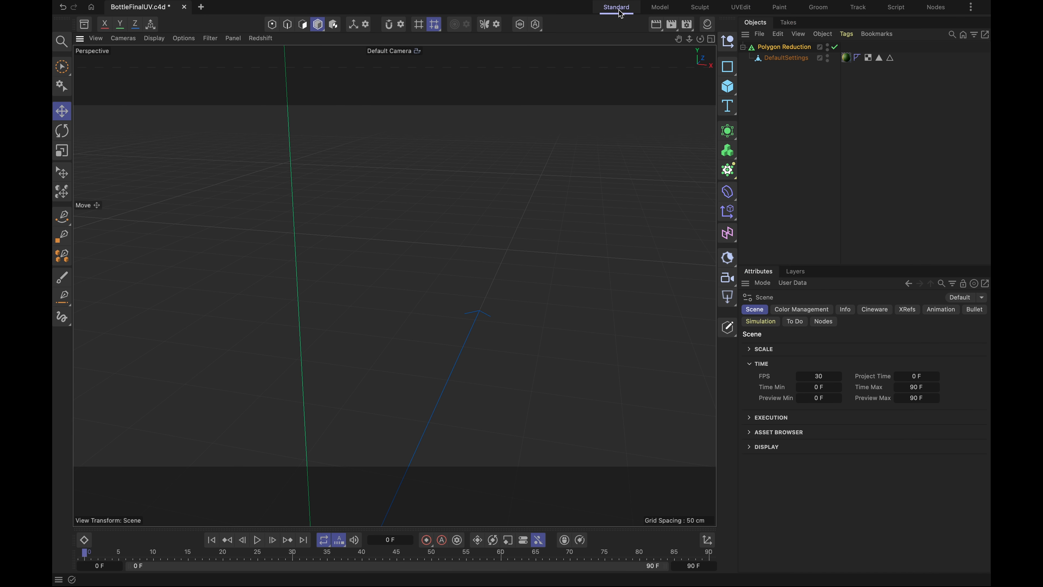
pyautogui.scroll(-3, 469, 329)
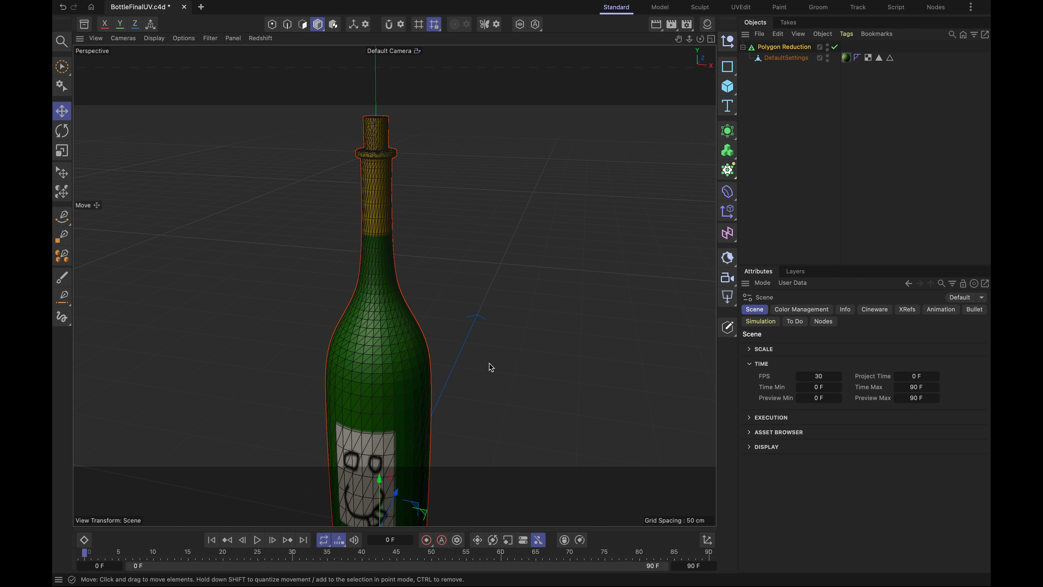
pyautogui.scroll(-3, 489, 365)
pyautogui.keyDown('alt'); pyautogui.moveTo(484, 371); pyautogui.dragTo(498, 294, button='middle'); pyautogui.keyUp('alt')
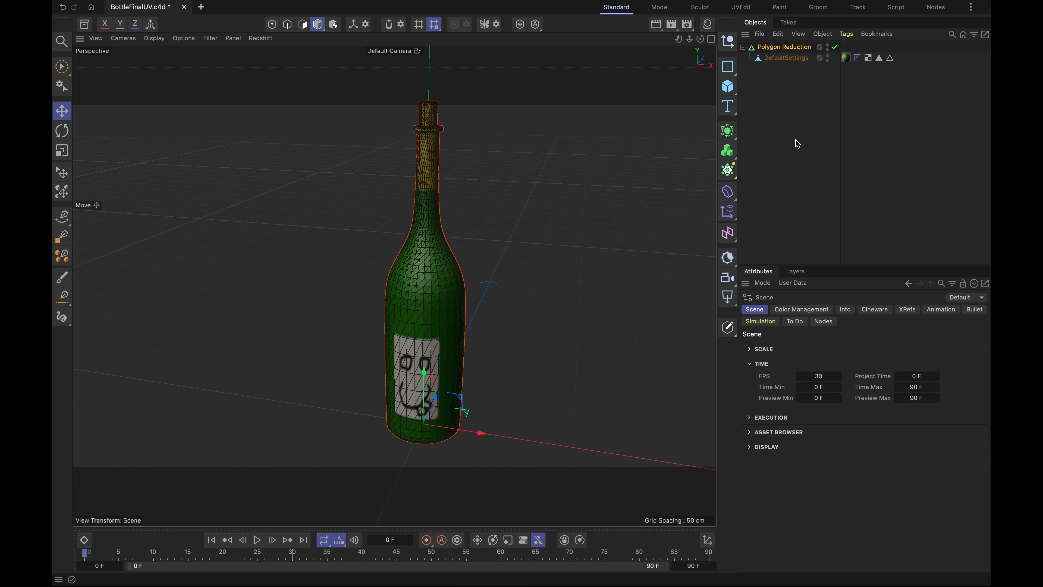
pyautogui.click(778, 51)
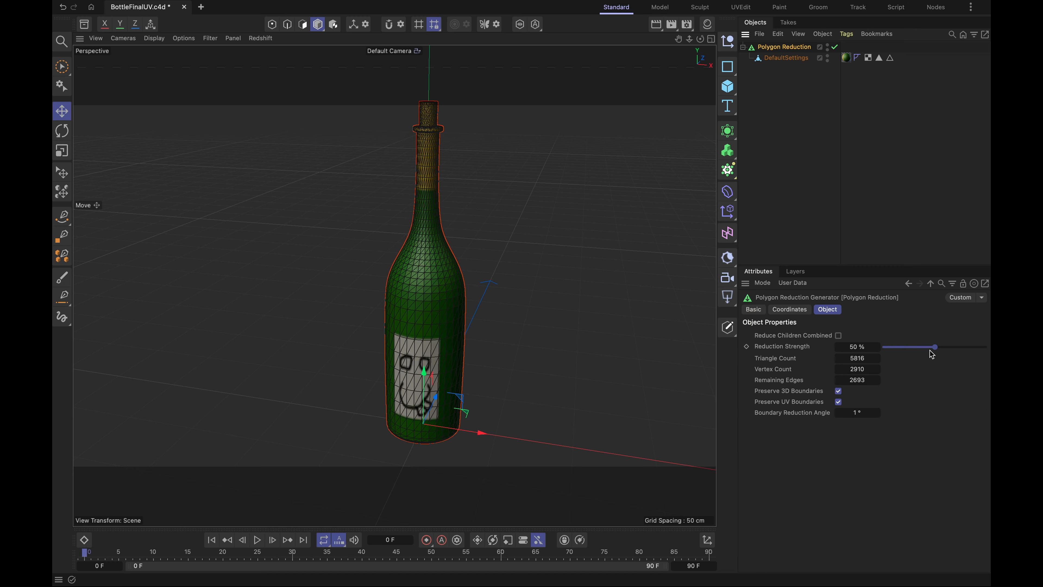
pyautogui.moveTo(936, 350); pyautogui.dragTo(884, 350)
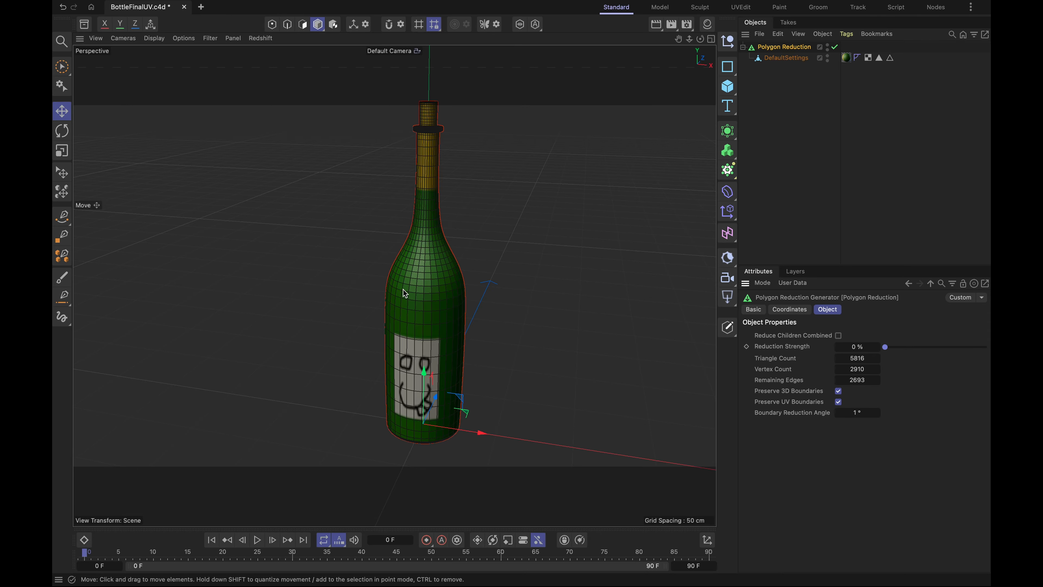
# - Try a Reduction Strength of 1% and examine the mesh on the bottle's body and collar
pyautogui.scroll(5, 437, 333)
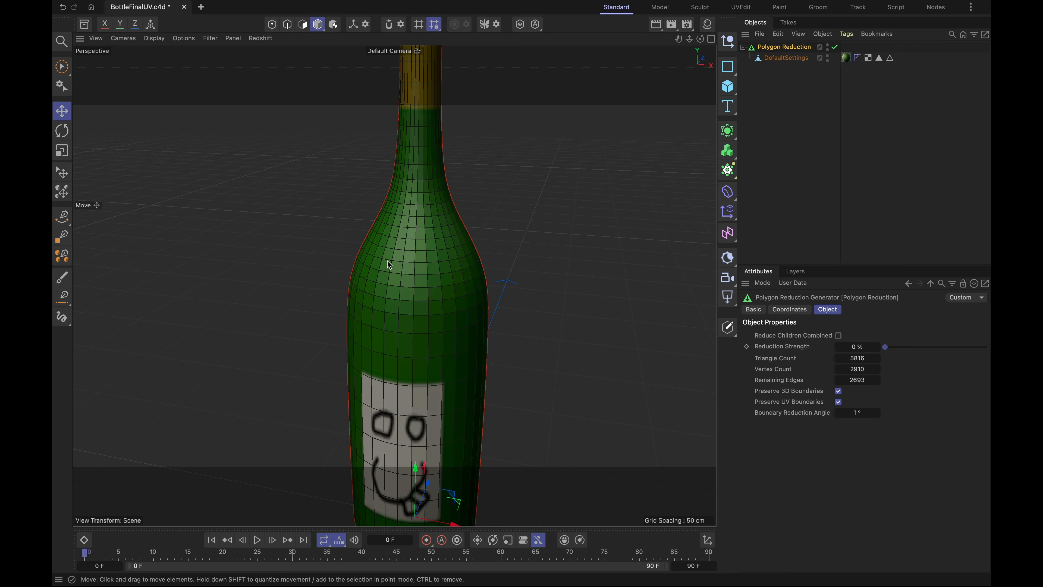
pyautogui.scroll(-2, 390, 265)
pyautogui.click(878, 347)
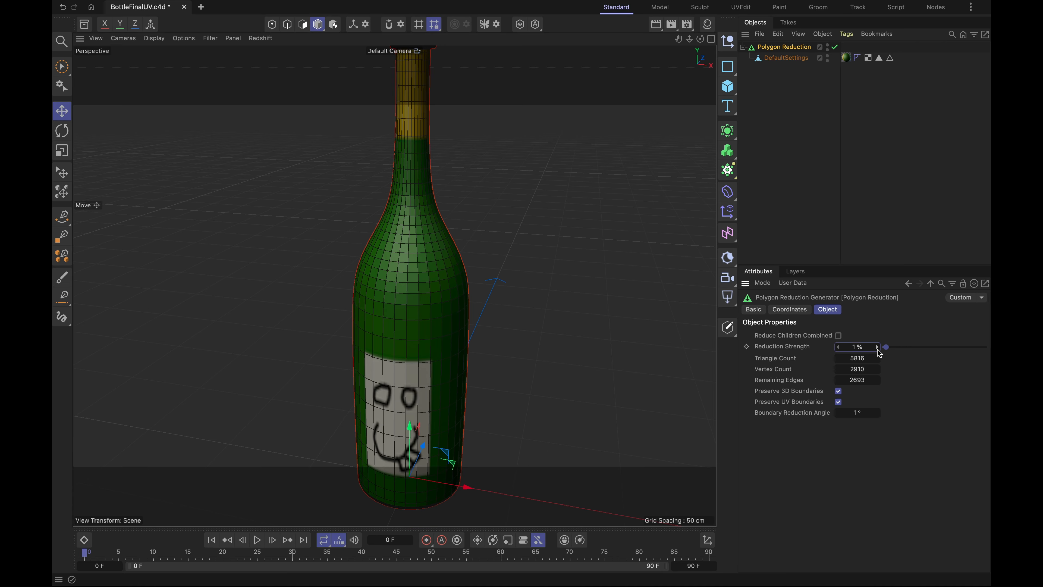
pyautogui.scroll(5, 417, 98)
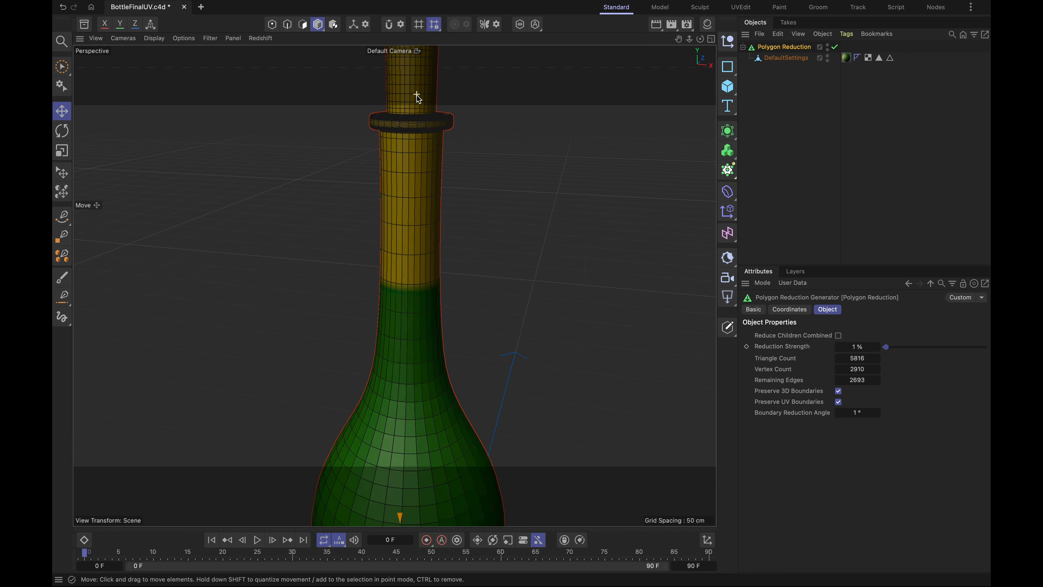
pyautogui.scroll(6, 419, 101)
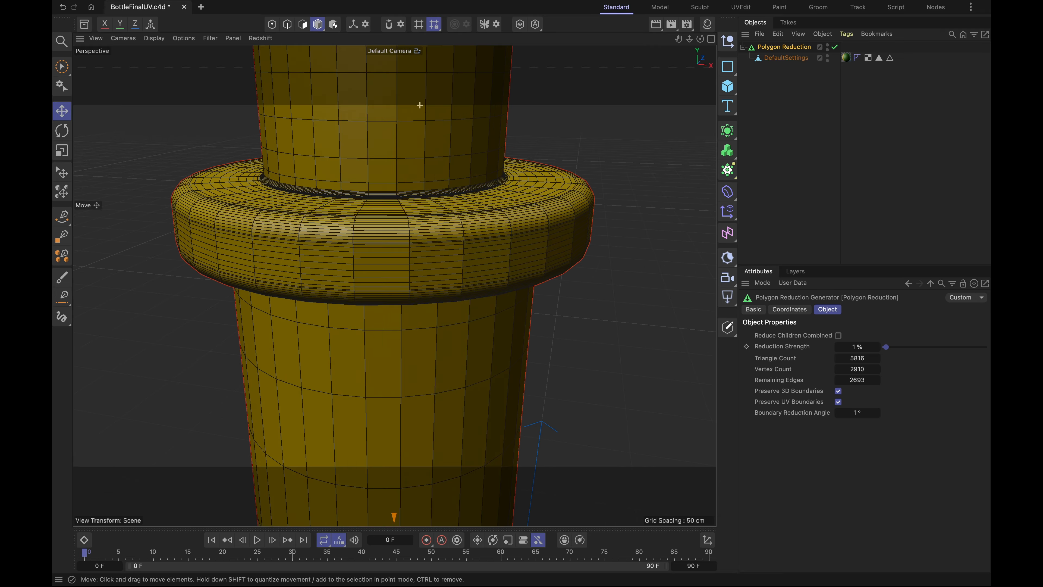
pyautogui.scroll(-4, 423, 106)
# - Set the Reduction Strength to 0% and recalculate the Polygon Reduction by turning Preserve 3D Boundaries off and on again
pyautogui.click(786, 58)
pyautogui.click(784, 47)
pyautogui.scroll(-3, 551, 195)
pyautogui.click(839, 391)
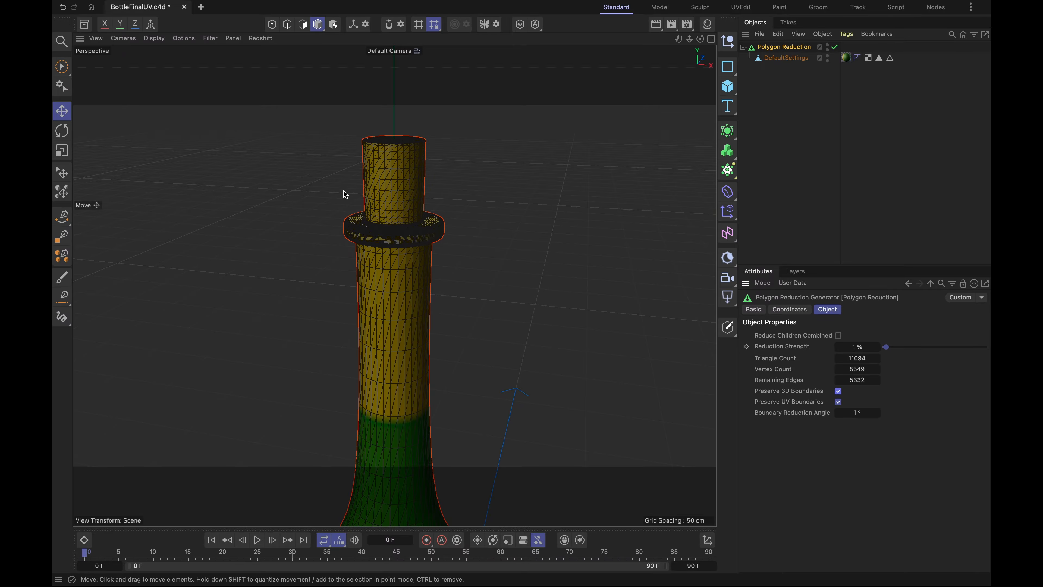
pyautogui.moveTo(886, 348); pyautogui.dragTo(855, 347)
pyautogui.click(840, 393)
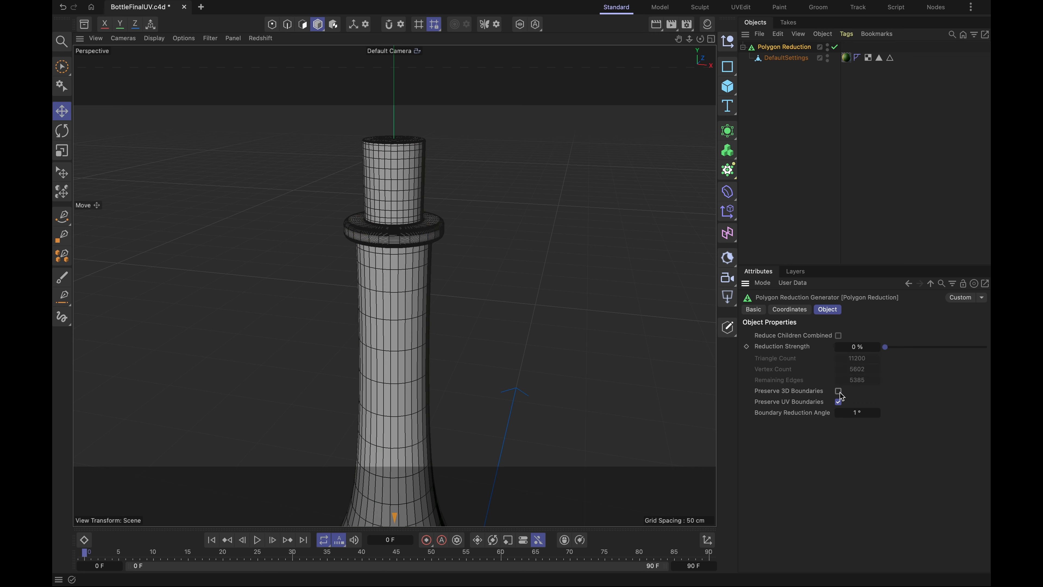
pyautogui.click(840, 393)
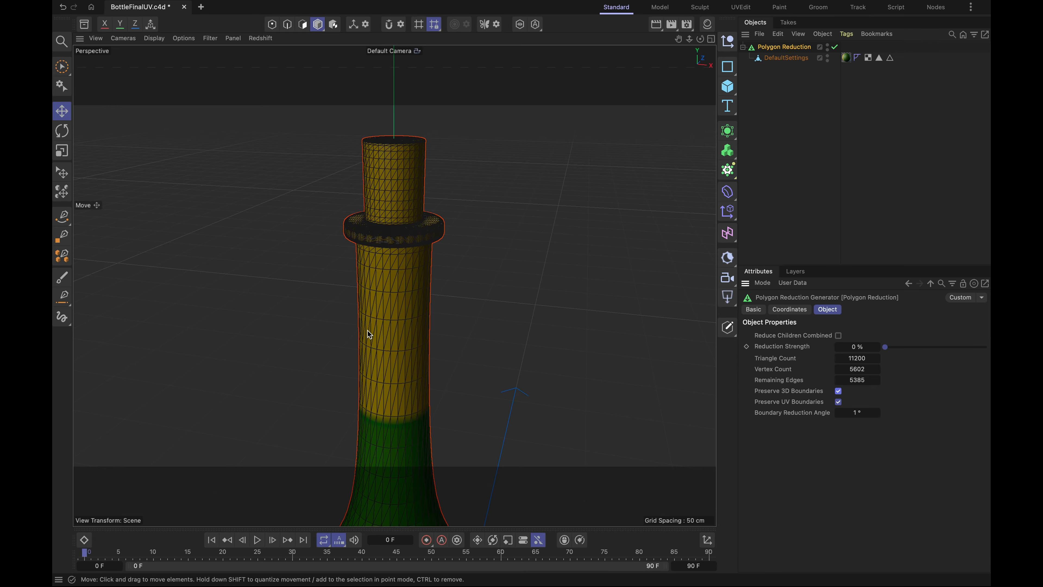
# - Examine the Polygon Reduction bottle's mesh at 0% strength, from a close-up of the collar to the whole bottle
pyautogui.scroll(8, 381, 236)
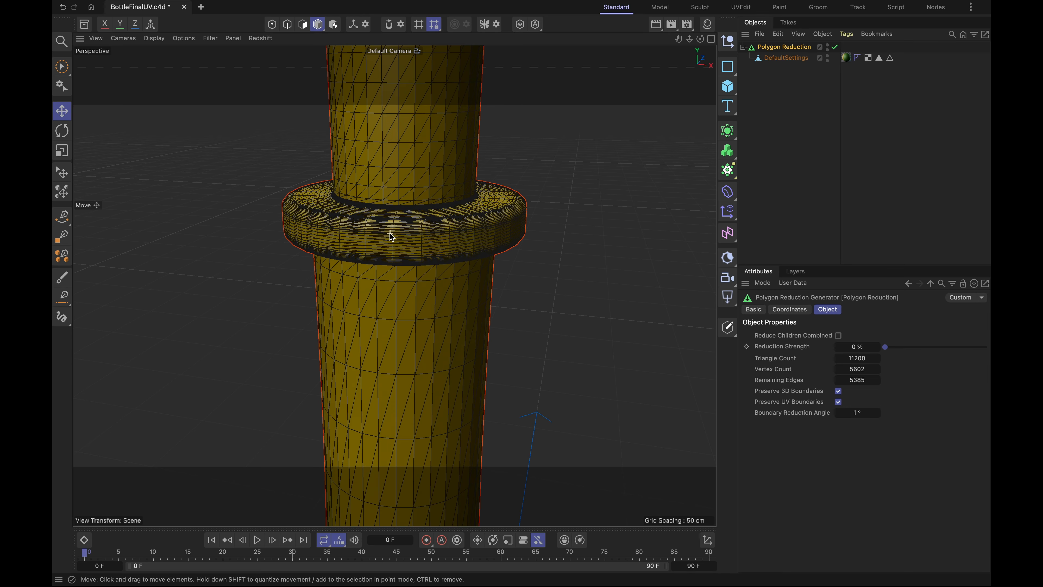
pyautogui.scroll(6, 377, 257)
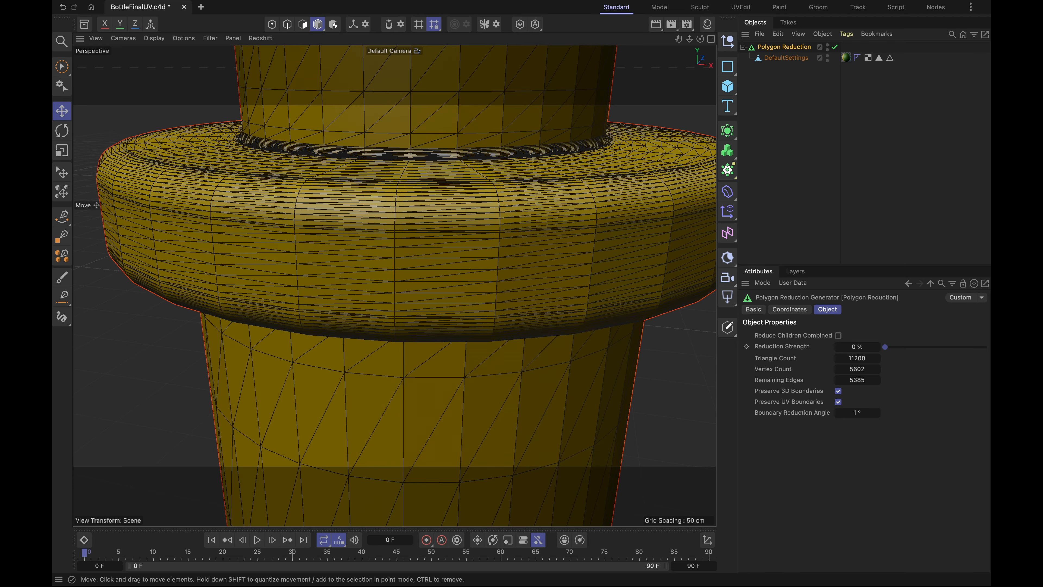
pyautogui.scroll(-10, 501, 358)
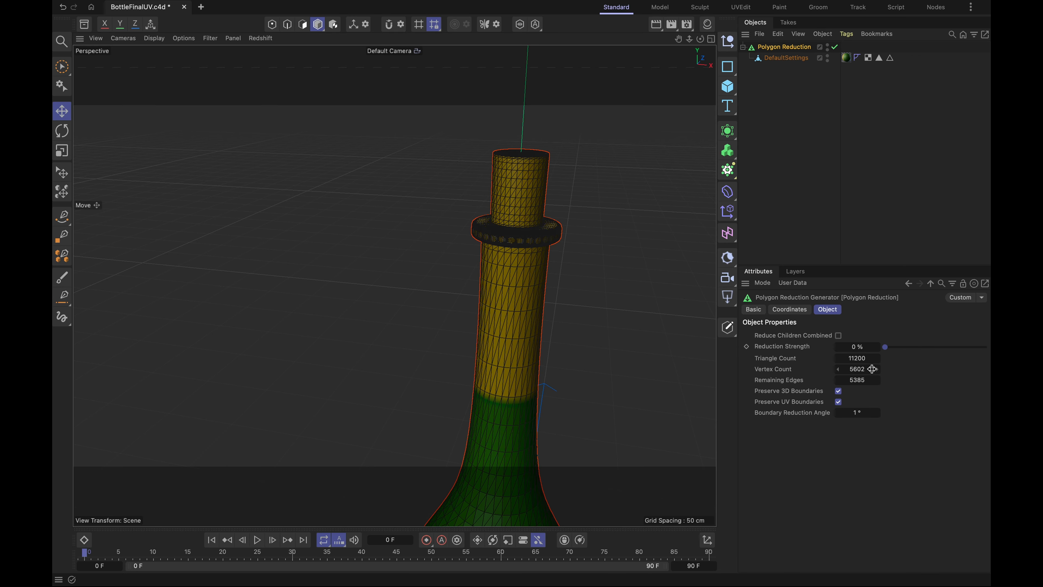
pyautogui.scroll(-2, 506, 302)
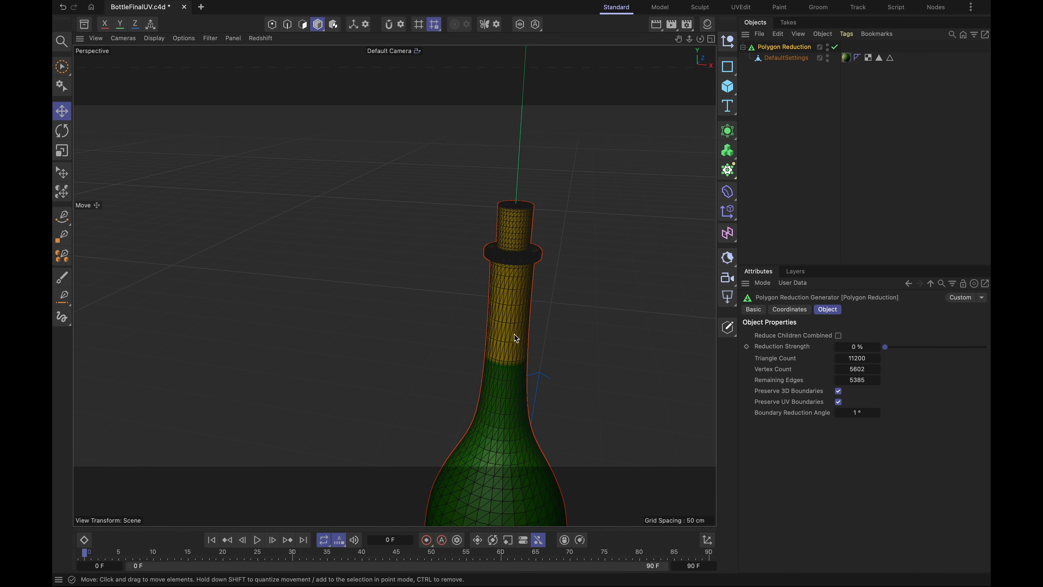
pyautogui.keyDown('alt'); pyautogui.moveTo(487, 399); pyautogui.dragTo(388, 194, button='middle'); pyautogui.keyUp('alt')
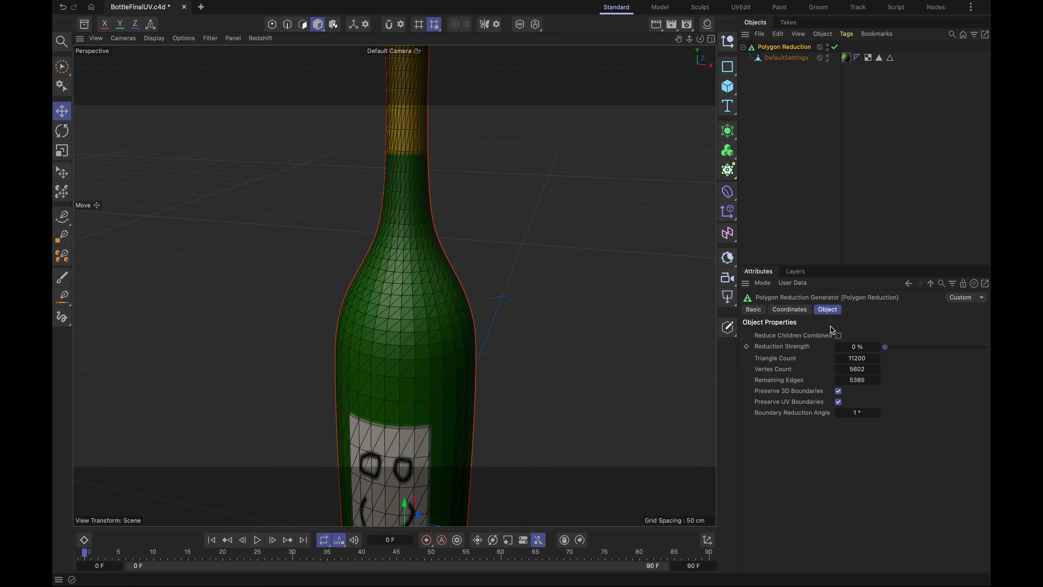
pyautogui.scroll(-3, 401, 373)
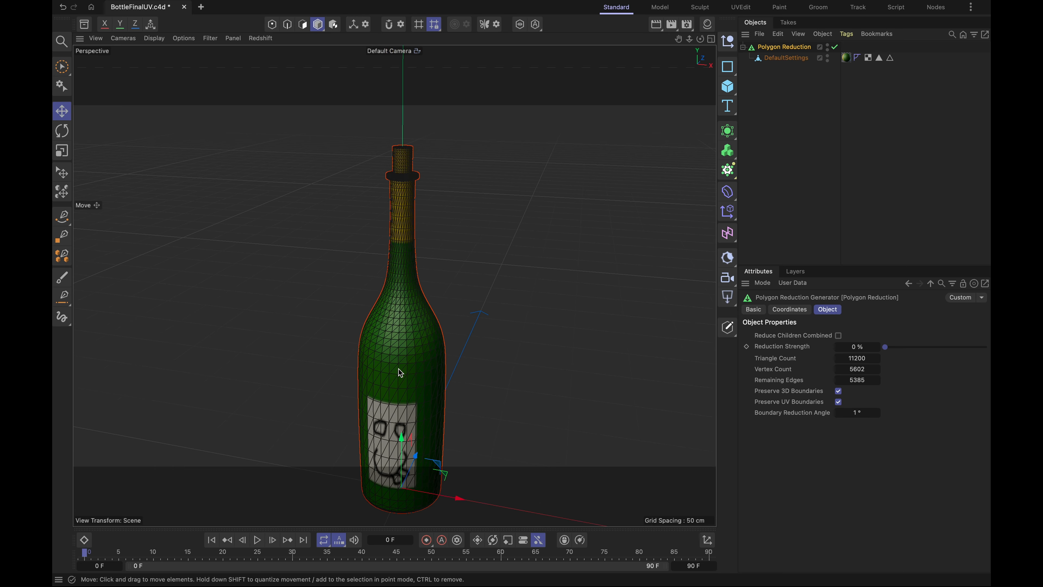
pyautogui.scroll(-1, 401, 373)
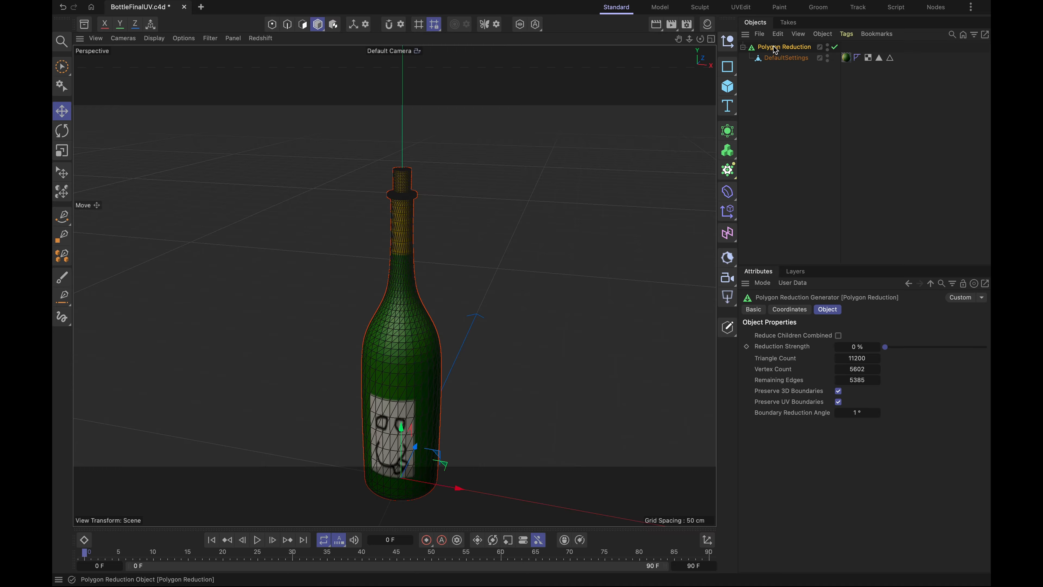
# - Make two copies of the Polygon Reduction generator together with its bottle and check their settings
pyautogui.hotkey('ctrl', 'c')
pyautogui.hotkey('ctrl', 'v')
pyautogui.hotkey('ctrl', 'v')
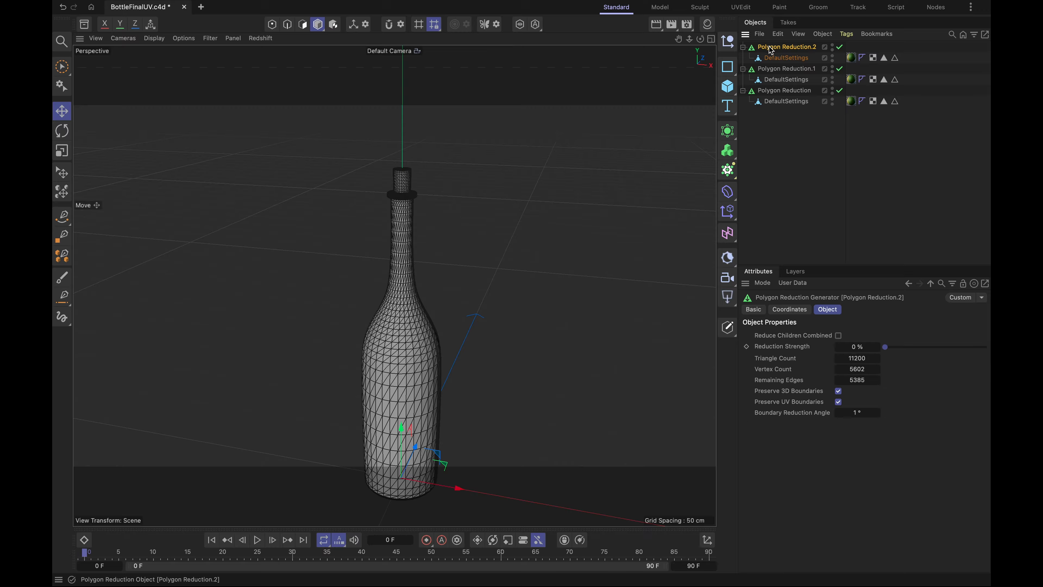
pyautogui.click(771, 92)
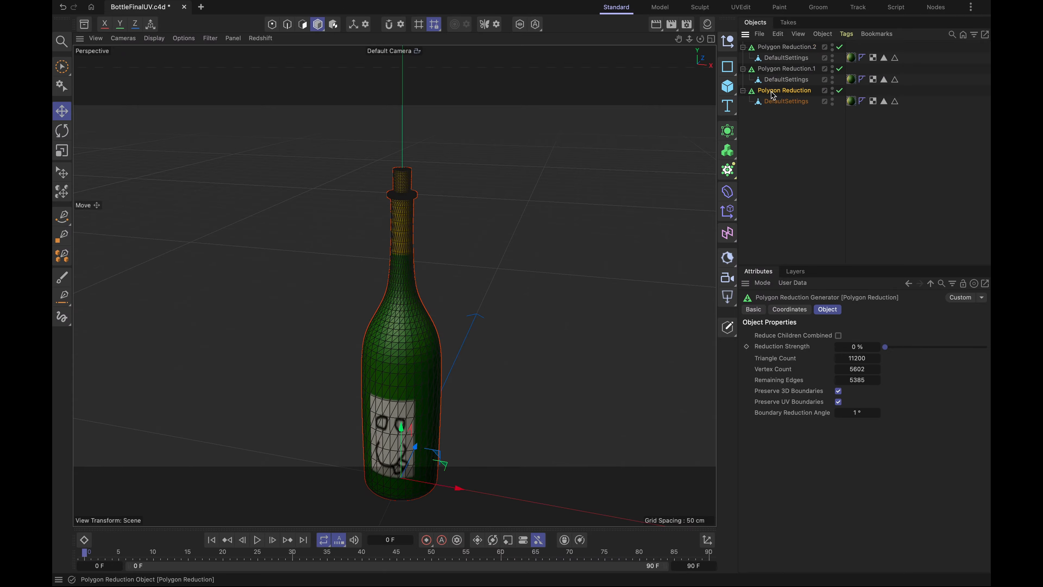
pyautogui.click(785, 71)
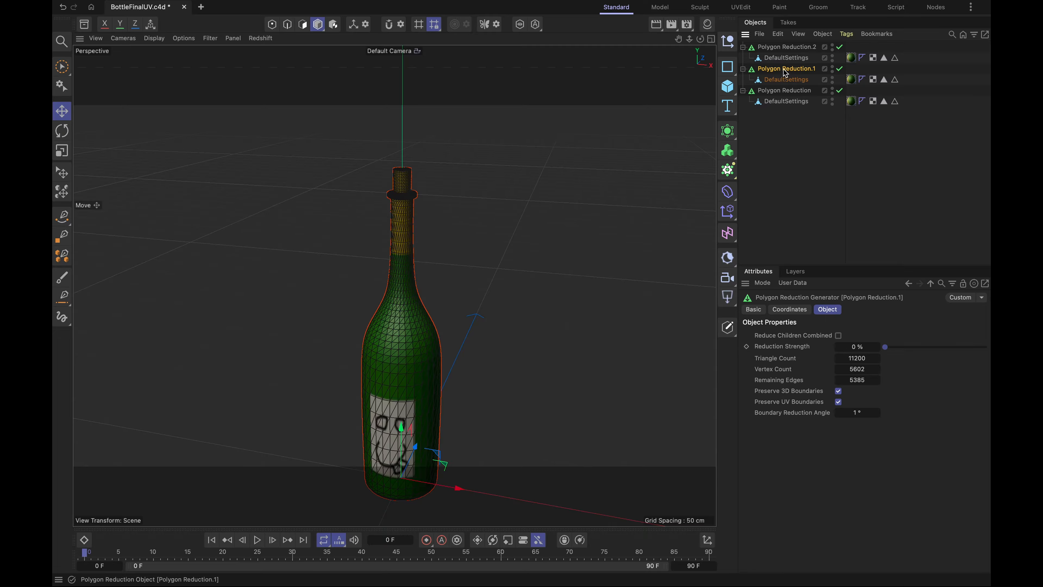
# - Rename the original generator Polygon Reduction.0 and its two copies Polygon Reduction.25 and Polygon Reduction.75
pyautogui.click(791, 93)
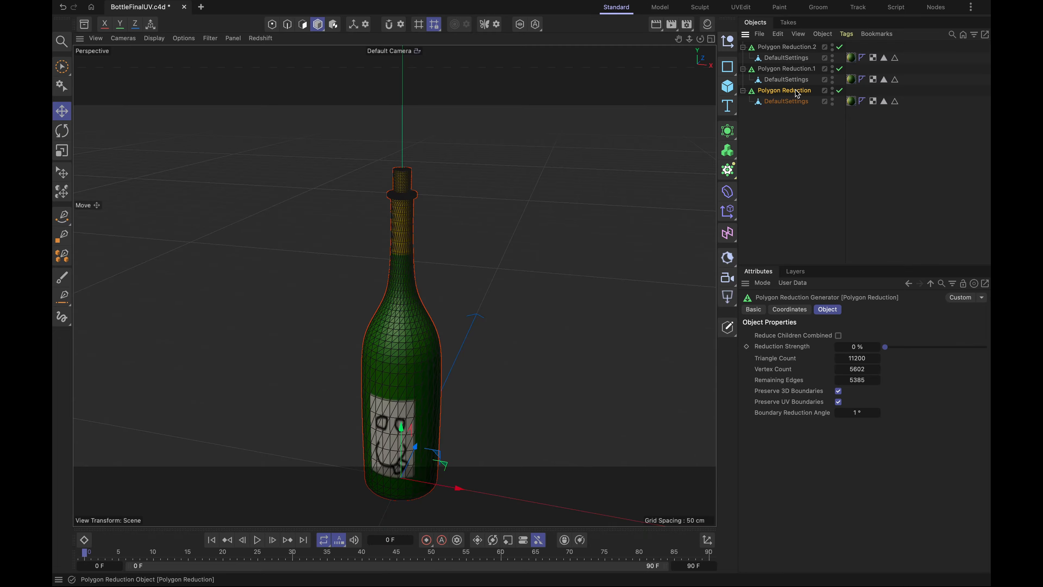
pyautogui.doubleClick(797, 91)
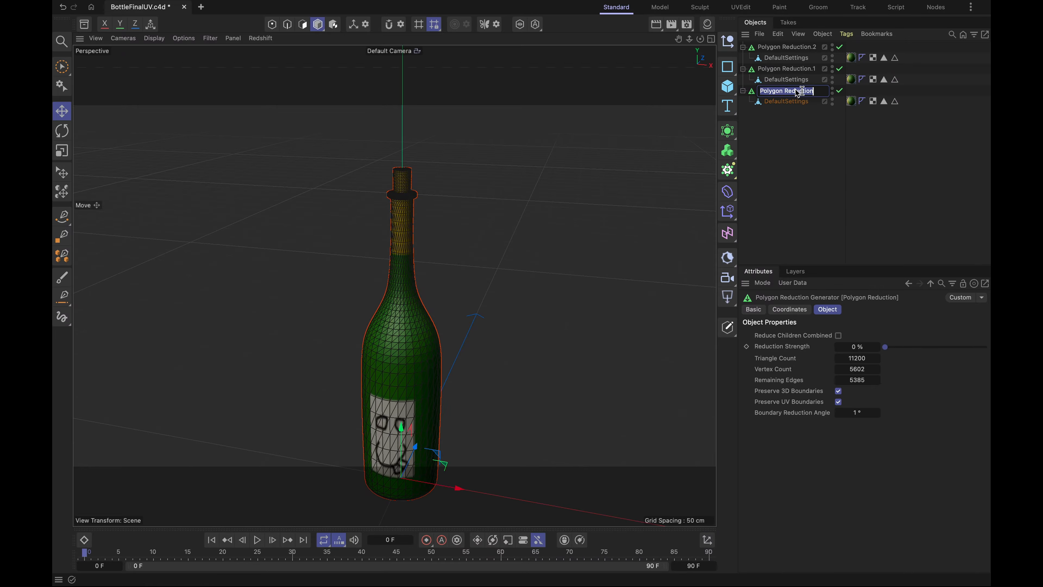
pyautogui.click(815, 92)
pyautogui.write('.0')
pyautogui.click(809, 71)
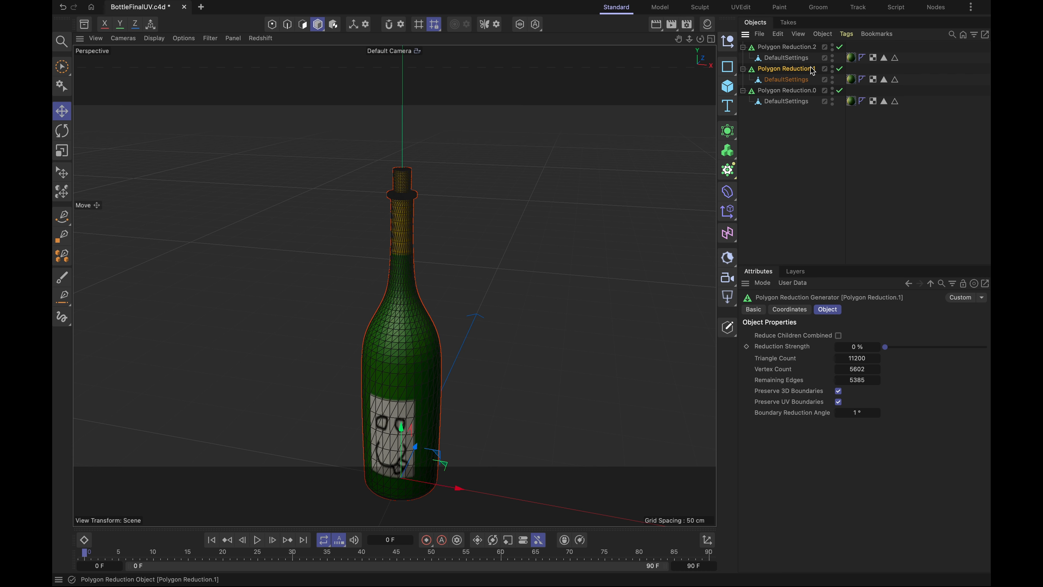
pyautogui.doubleClick(807, 73)
pyautogui.click(817, 69)
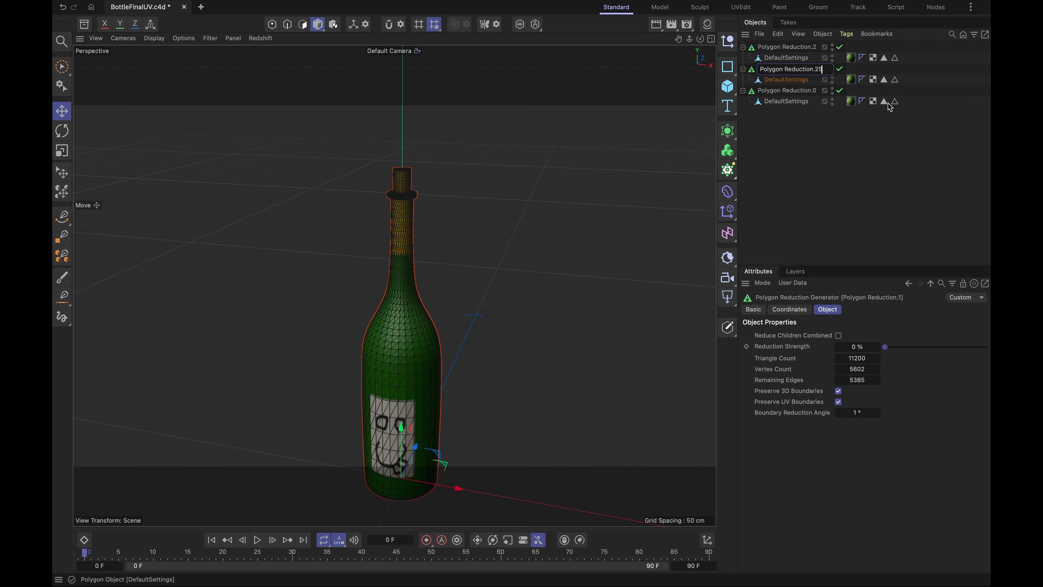
pyautogui.click(793, 132)
pyautogui.click(816, 48)
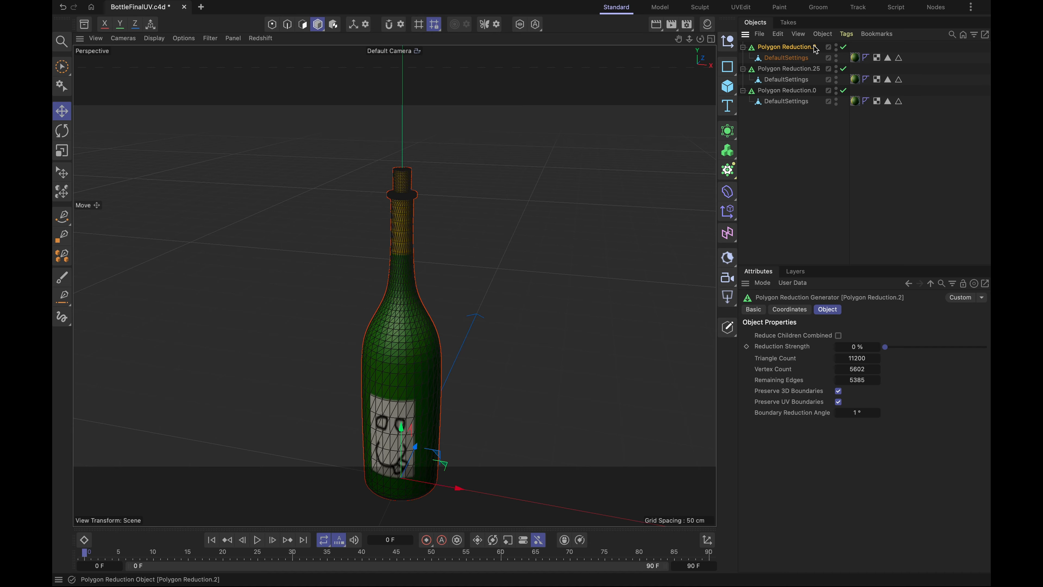
pyautogui.doubleClick(813, 48)
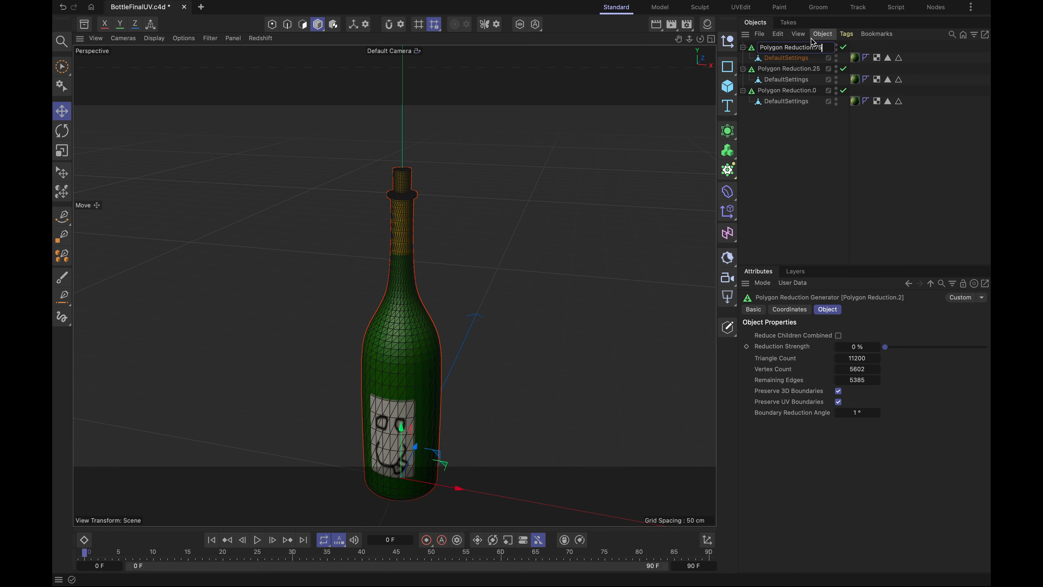
pyautogui.write('75')
pyautogui.click(754, 148)
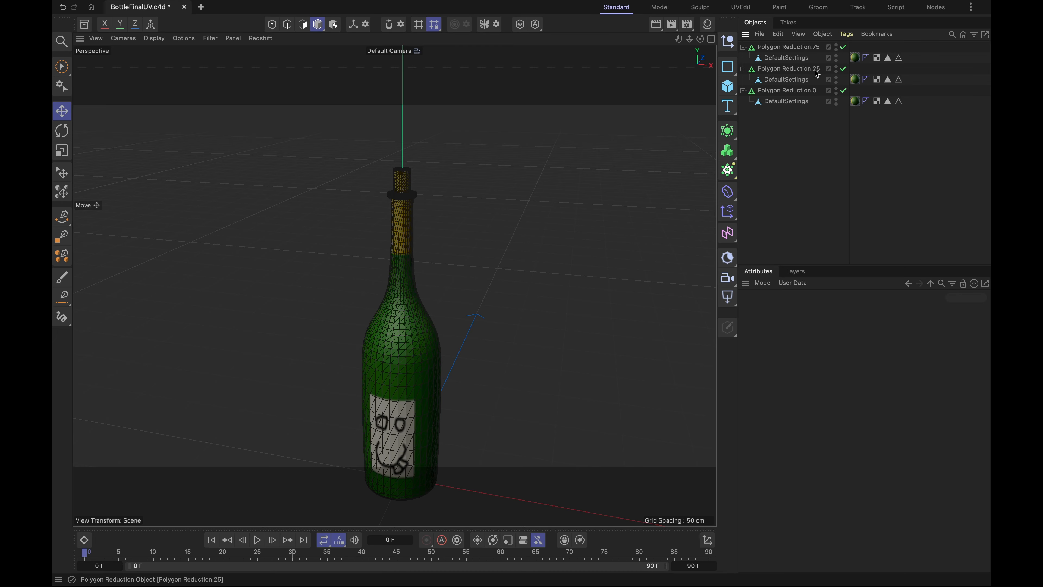
# - Set the Reduction Strength of the Polygon Reduction.25 generator to 25%
pyautogui.click(793, 91)
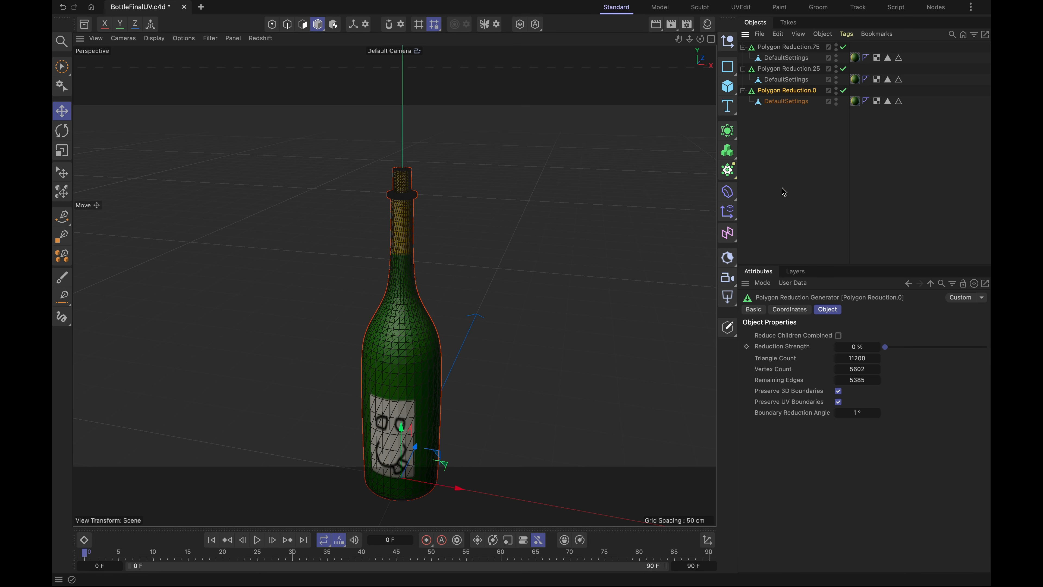
pyautogui.click(785, 69)
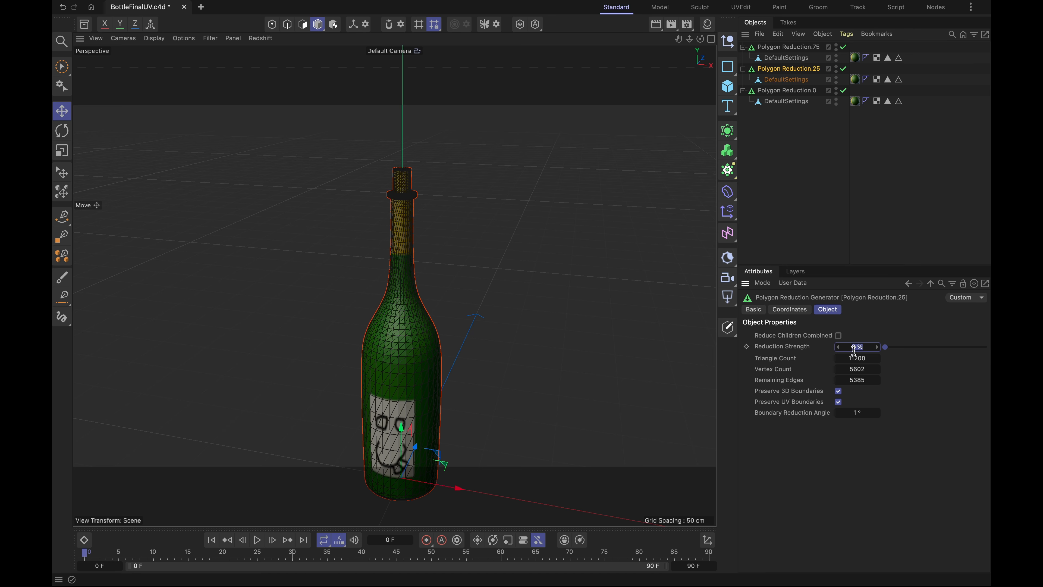
pyautogui.write('25')
pyautogui.press('Return')
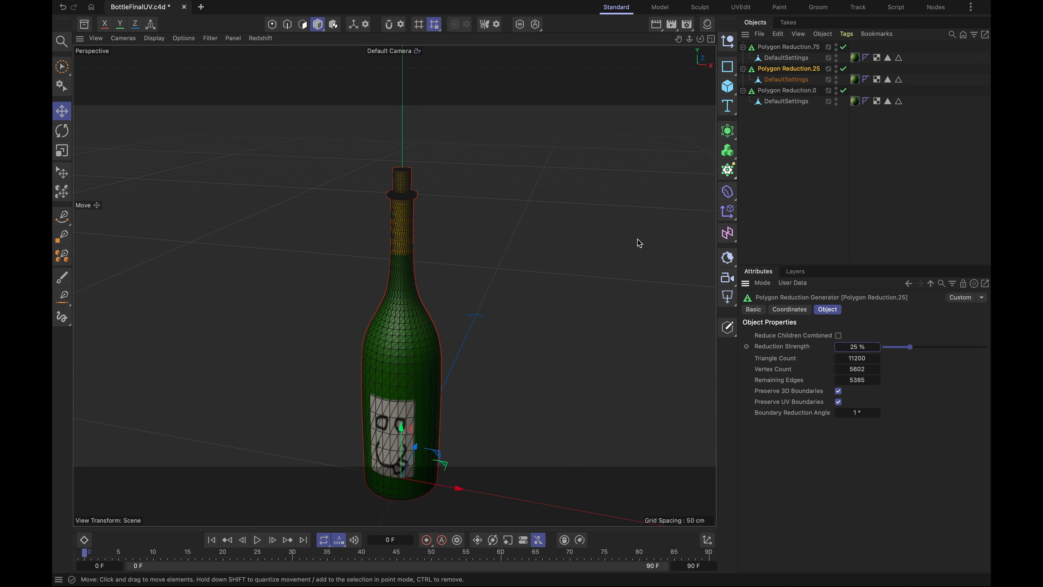
# - Set the Reduction Strength of the Polygon Reduction.75 generator to 75% and check the other two generators' settings
pyautogui.click(789, 47)
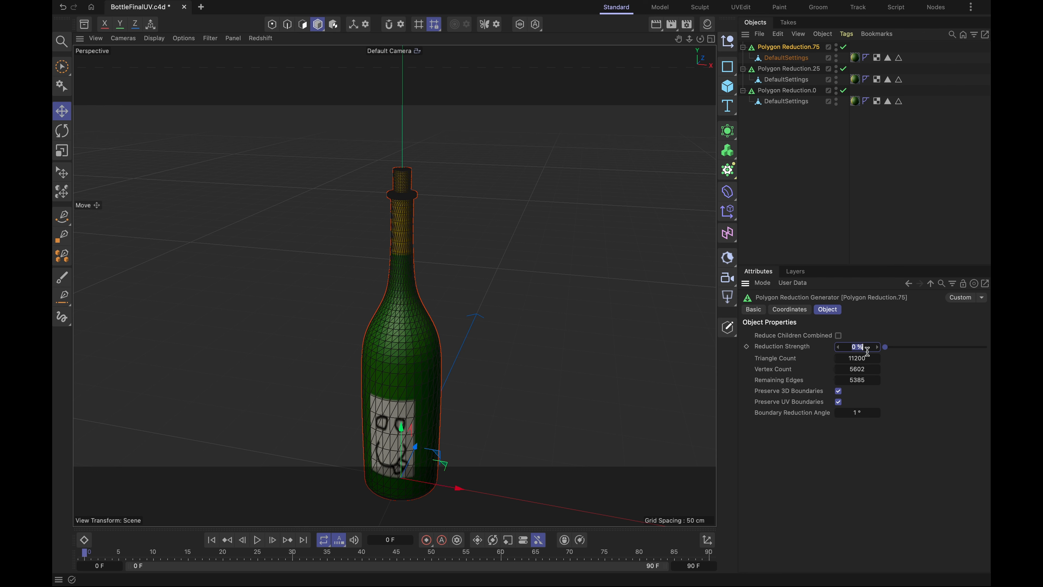
pyautogui.write('75')
pyautogui.press('Return')
pyautogui.click(779, 70)
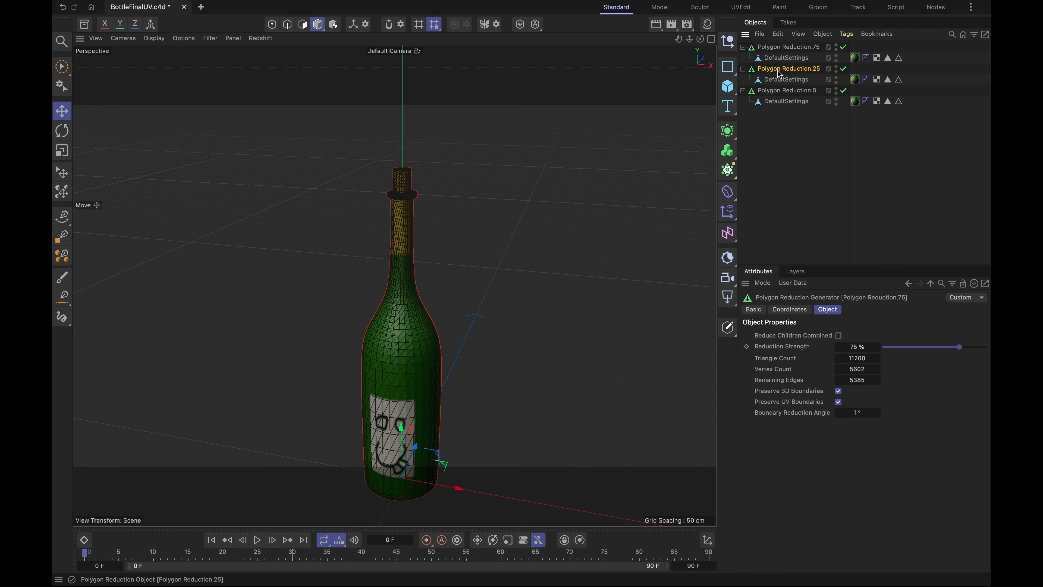
pyautogui.click(779, 91)
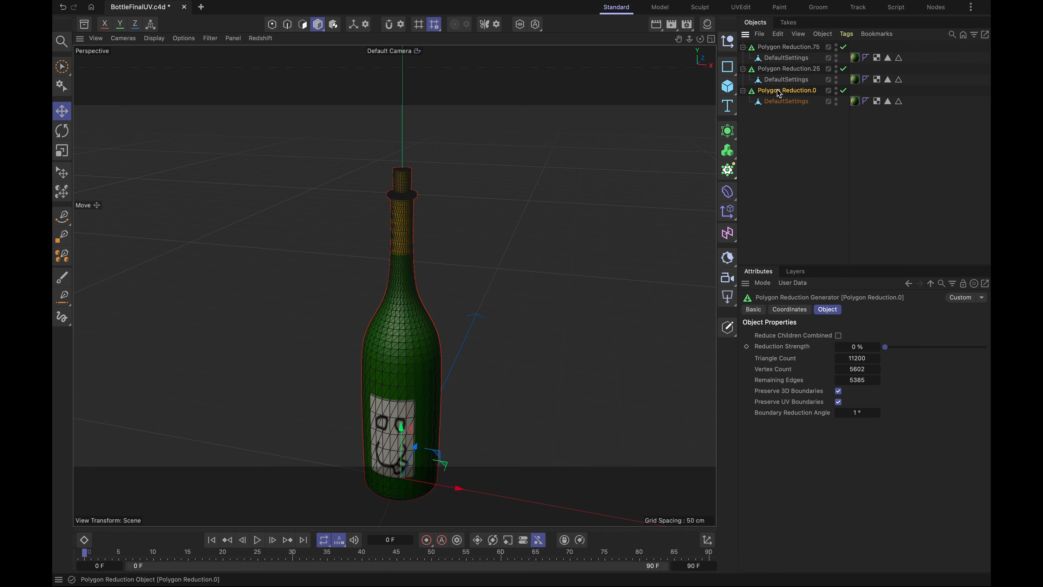
# - Create a polygon copy of Polygon Reduction.75 with Connect Objects, keeping the generator, and rename the mesh DefaultSettings-75
pyautogui.click(785, 47)
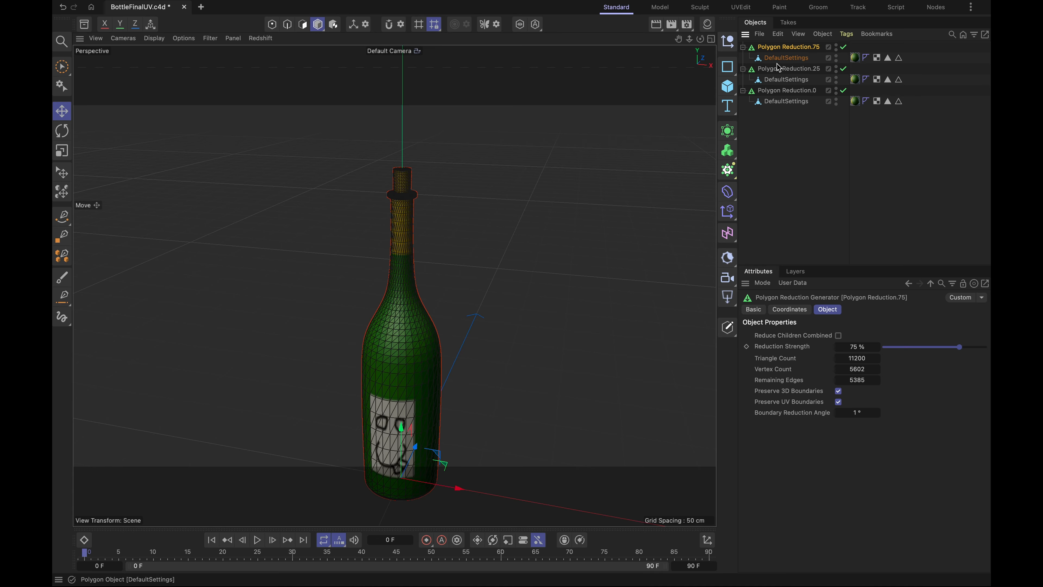
pyautogui.rightClick(781, 50)
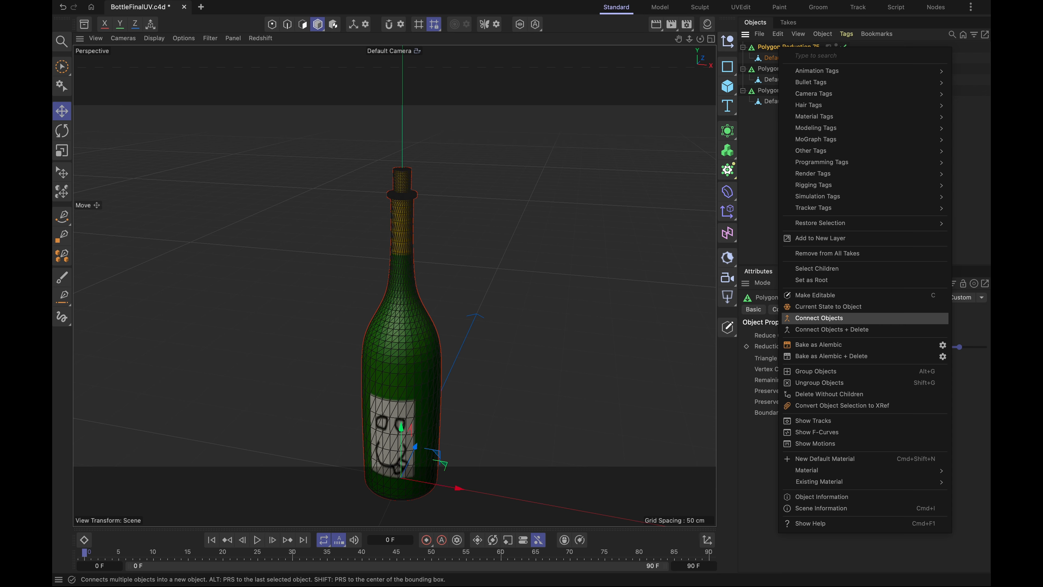
pyautogui.click(815, 319)
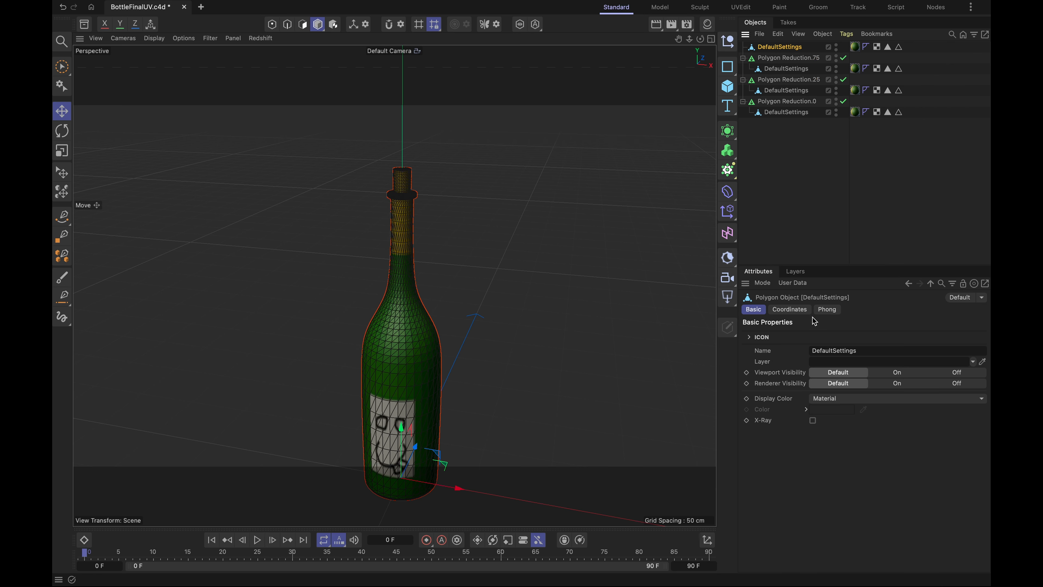
pyautogui.doubleClick(791, 48)
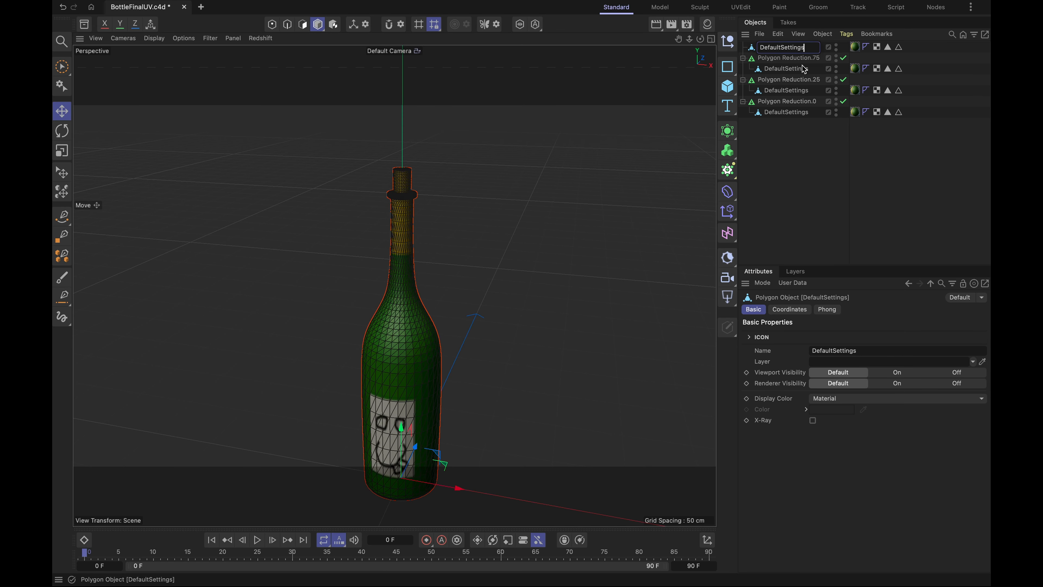
pyautogui.write('-75')
pyautogui.press('Return')
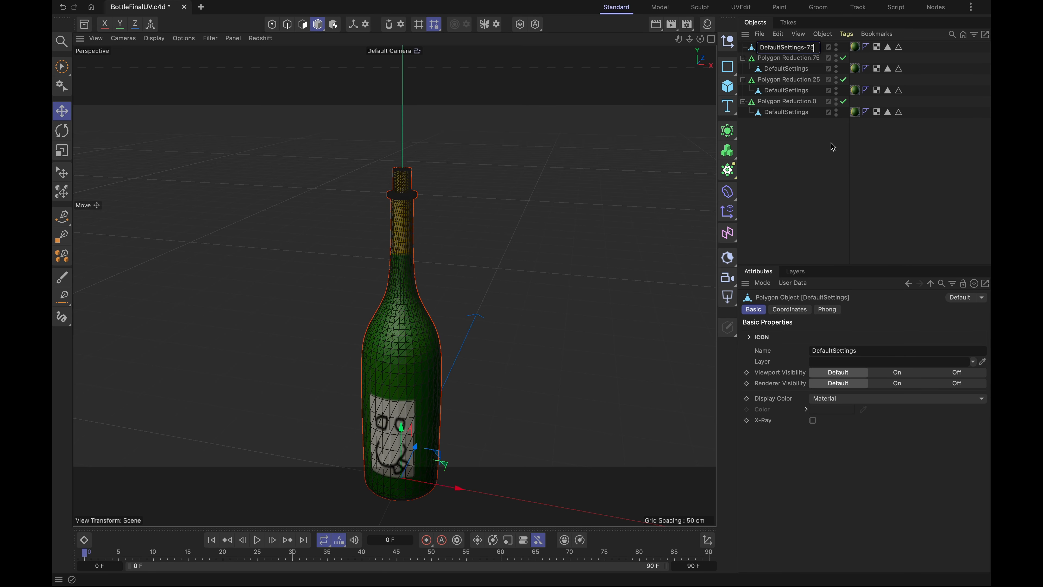
pyautogui.click(808, 147)
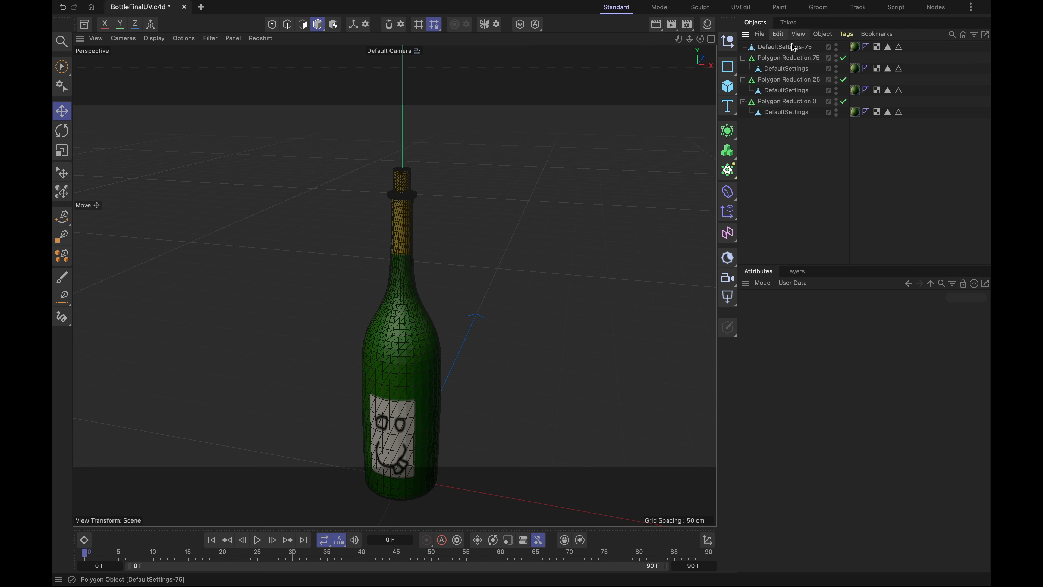
# - Create a polygon copy of Polygon Reduction.25 with Connect Objects, keeping the generator, and rename the mesh DefaultSettings-25
pyautogui.click(792, 70)
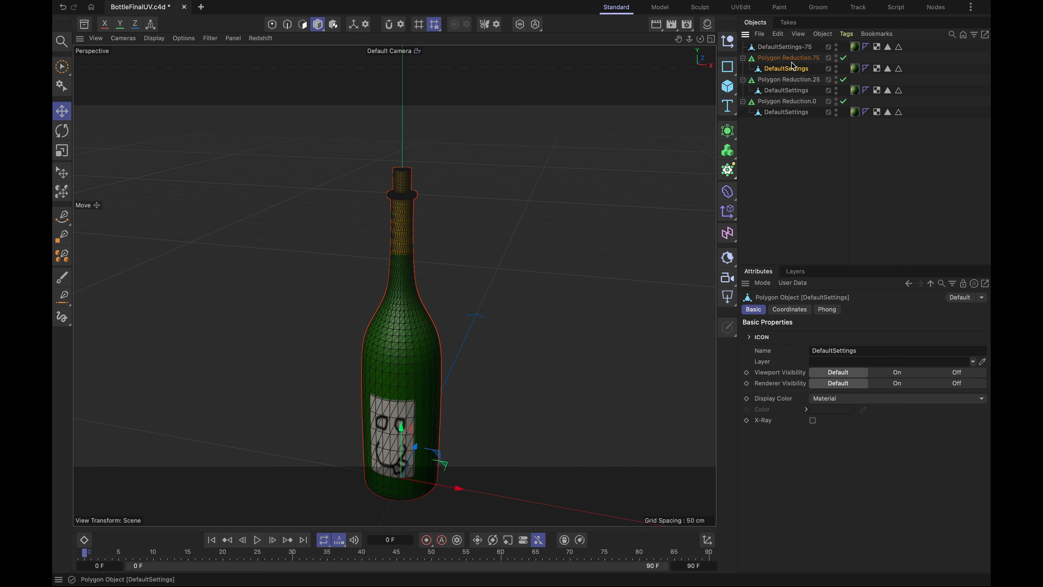
pyautogui.click(793, 79)
pyautogui.rightClick(794, 80)
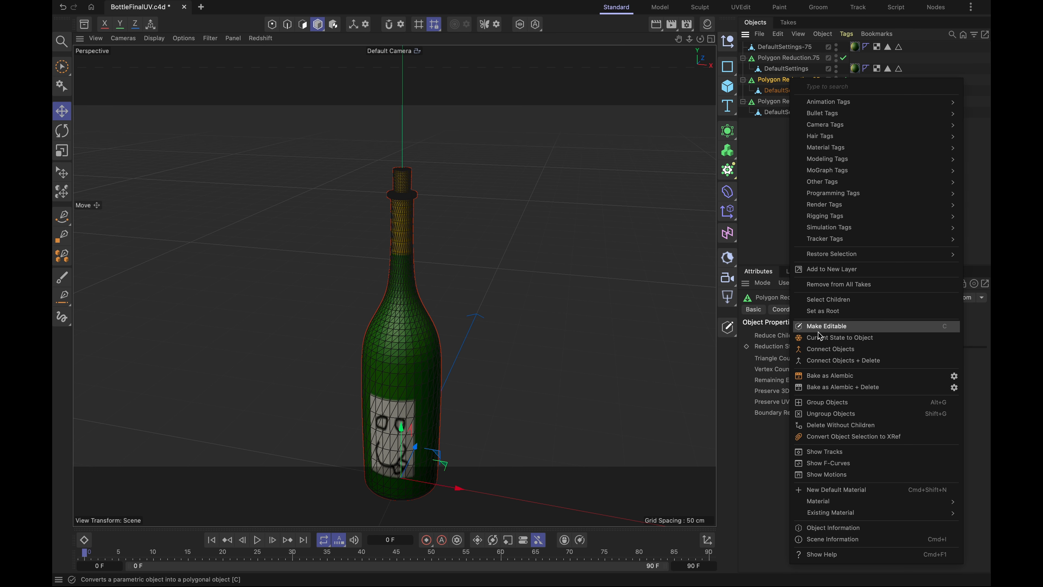
pyautogui.click(828, 349)
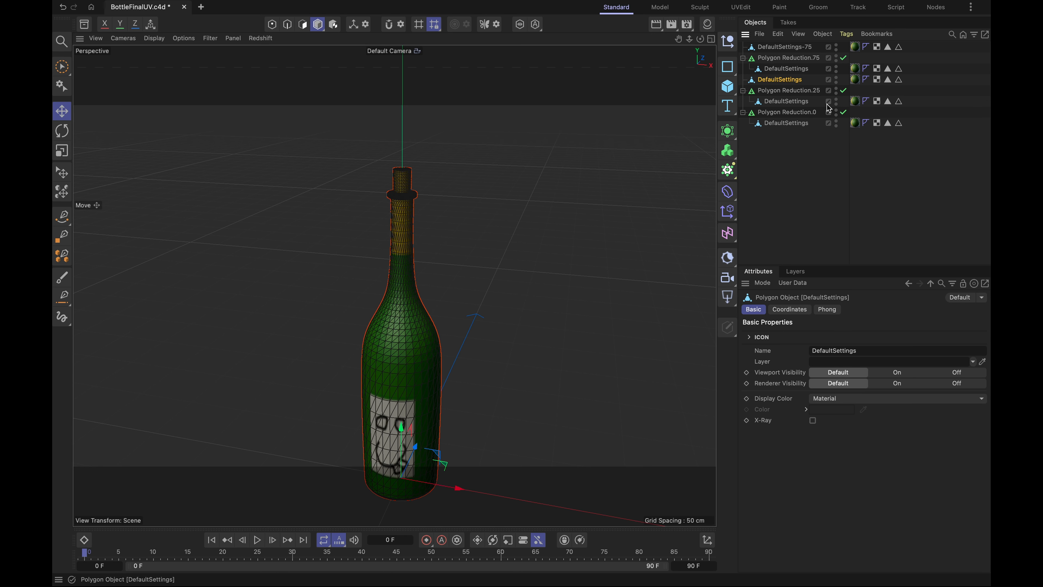
pyautogui.doubleClick(784, 79)
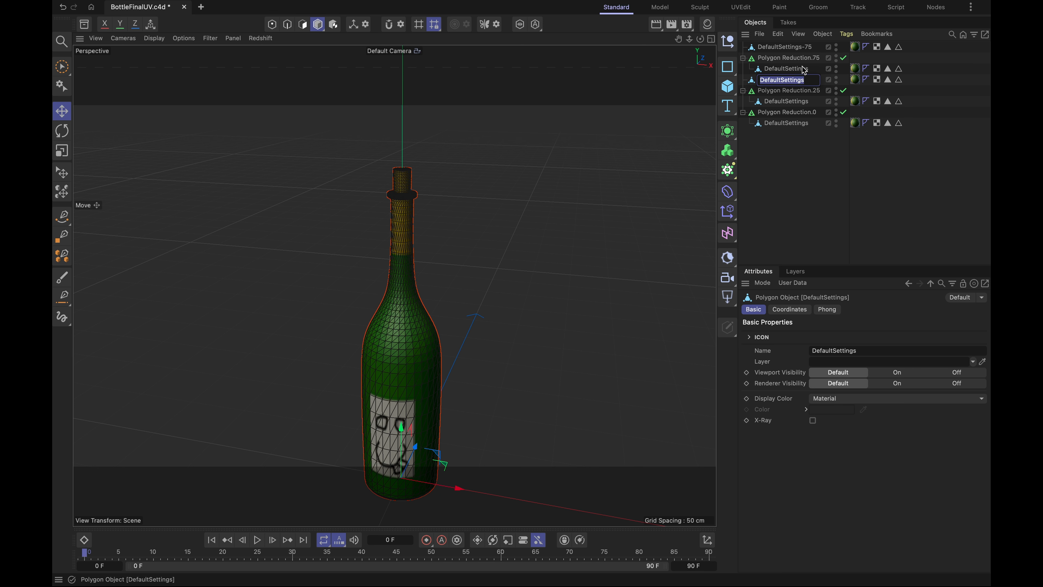
pyautogui.press('Right')
pyautogui.click(792, 157)
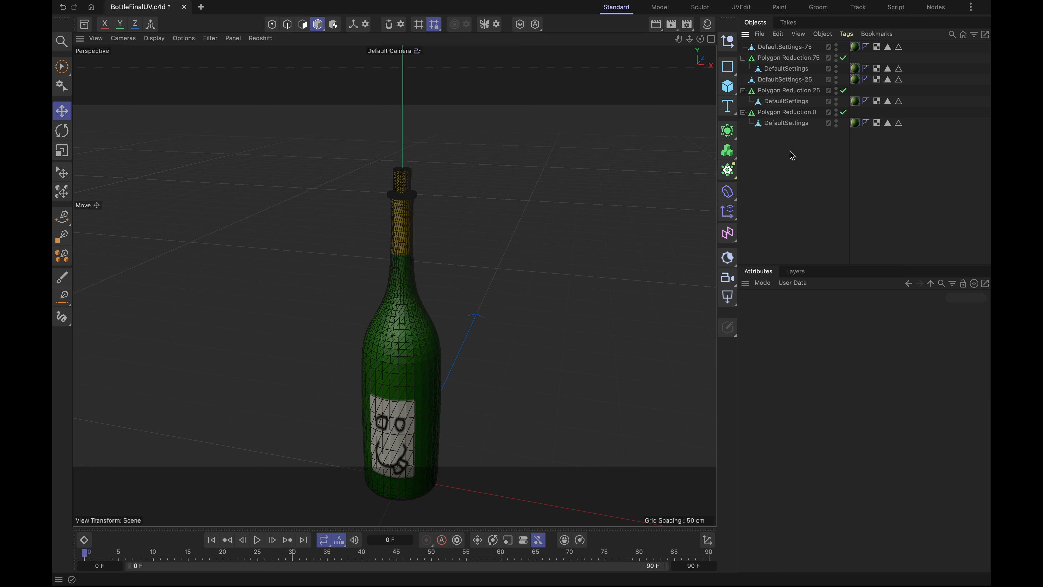
# - Create a polygon copy of Polygon Reduction.0 with Connect Objects, keeping the generator, and rename the mesh DefaultSettings-0
pyautogui.click(785, 110)
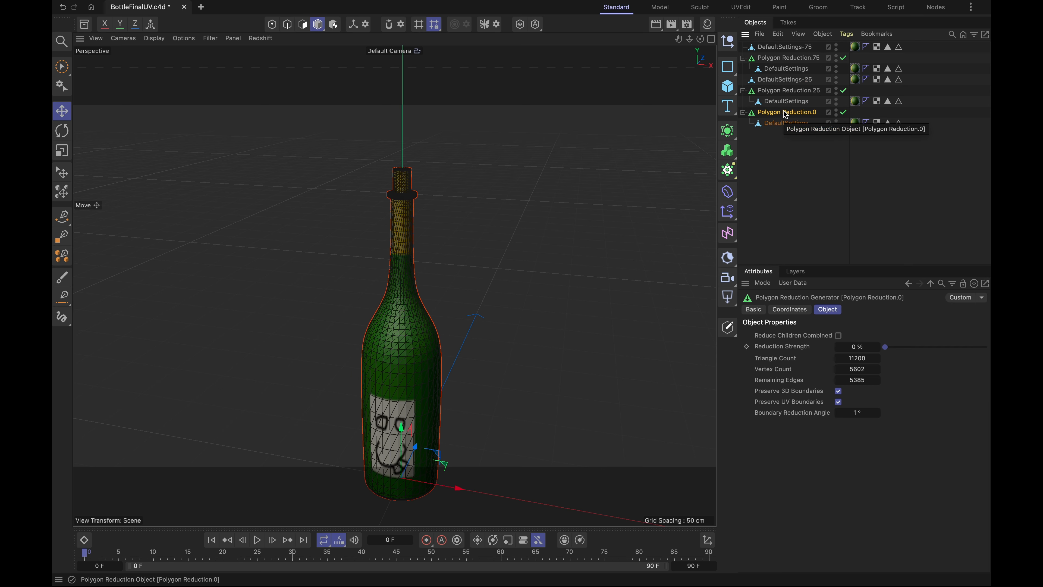
pyautogui.rightClick(786, 113)
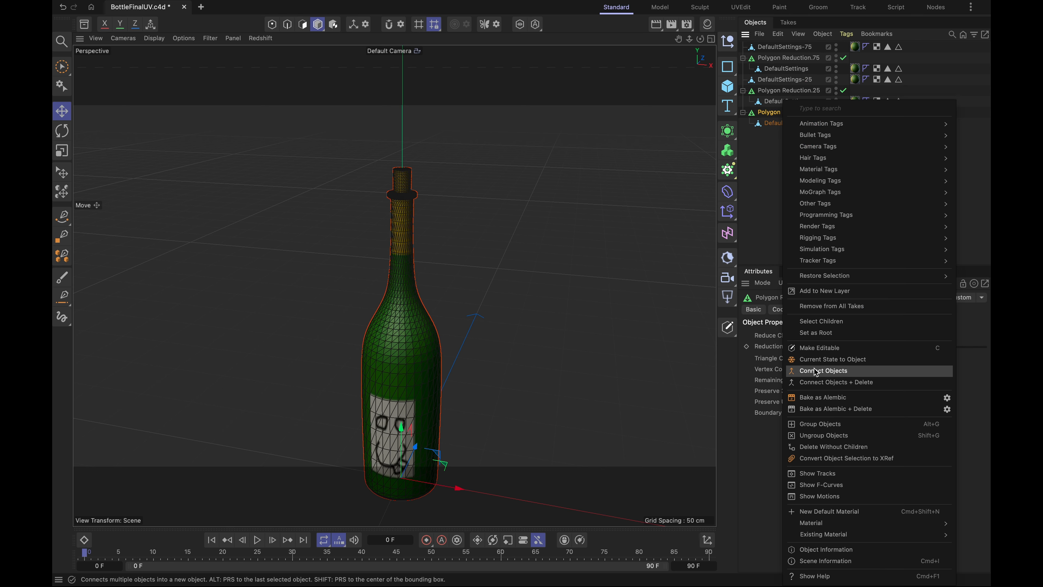
pyautogui.click(805, 370)
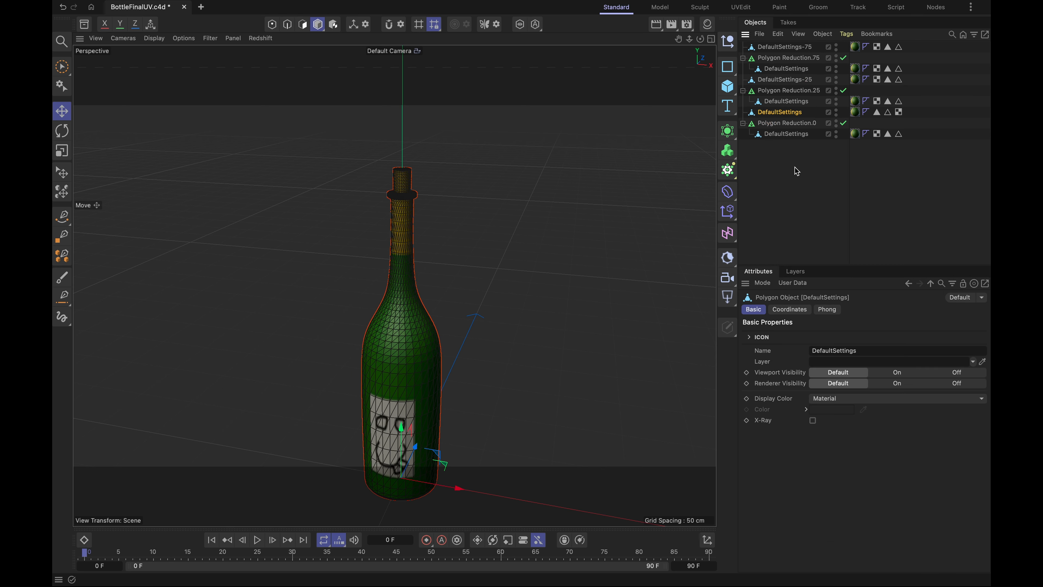
pyautogui.doubleClick(793, 113)
pyautogui.click(781, 170)
# - Add a Null object and make the three Polygon Reduction generators its children
pyautogui.click(782, 125)
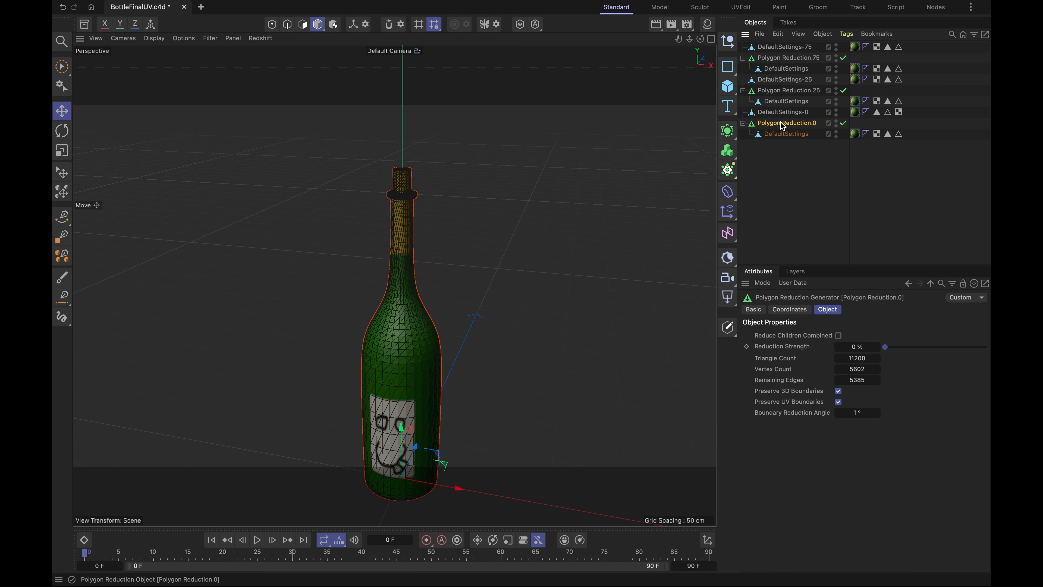
pyautogui.click(728, 41)
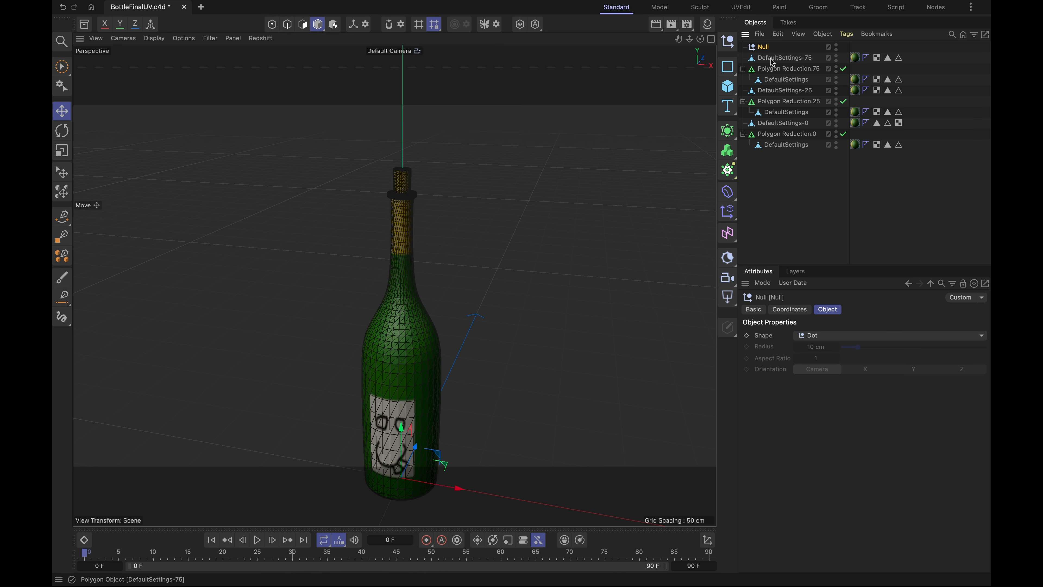
pyautogui.moveTo(778, 72); pyautogui.dragTo(762, 46)
pyautogui.moveTo(776, 102); pyautogui.dragTo(762, 51)
pyautogui.moveTo(776, 135); pyautogui.dragTo(772, 53)
# - Disable the three Polygon Reduction generators, and hide their parent Null in viewport and render and collapse it
pyautogui.click(851, 59)
pyautogui.click(851, 80)
pyautogui.click(851, 101)
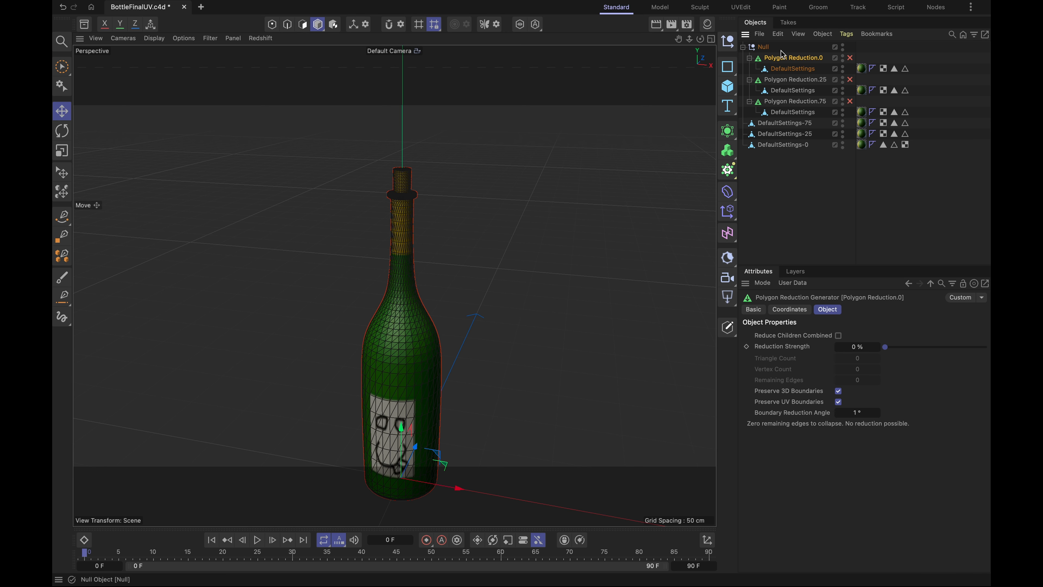
pyautogui.click(843, 46)
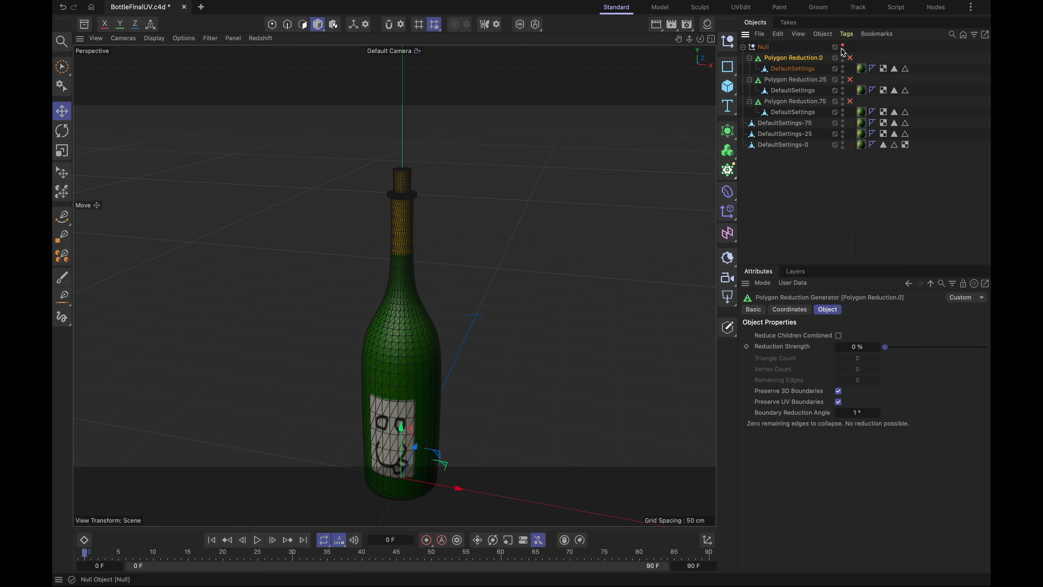
pyautogui.click(743, 47)
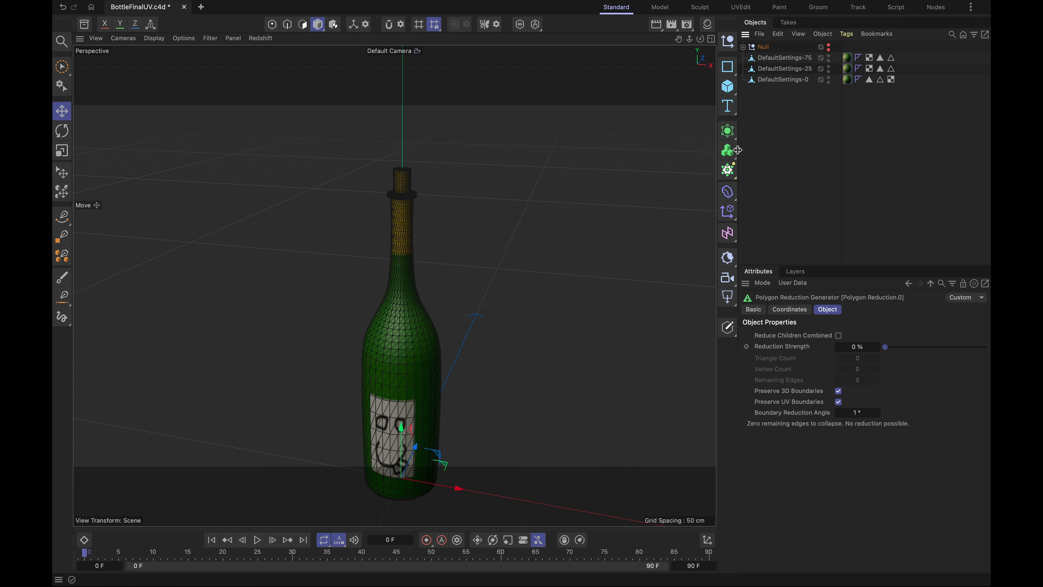
# - Add an LOD object, make the three connected DefaultSettings meshes its children, and show its level settings
pyautogui.click(728, 132)
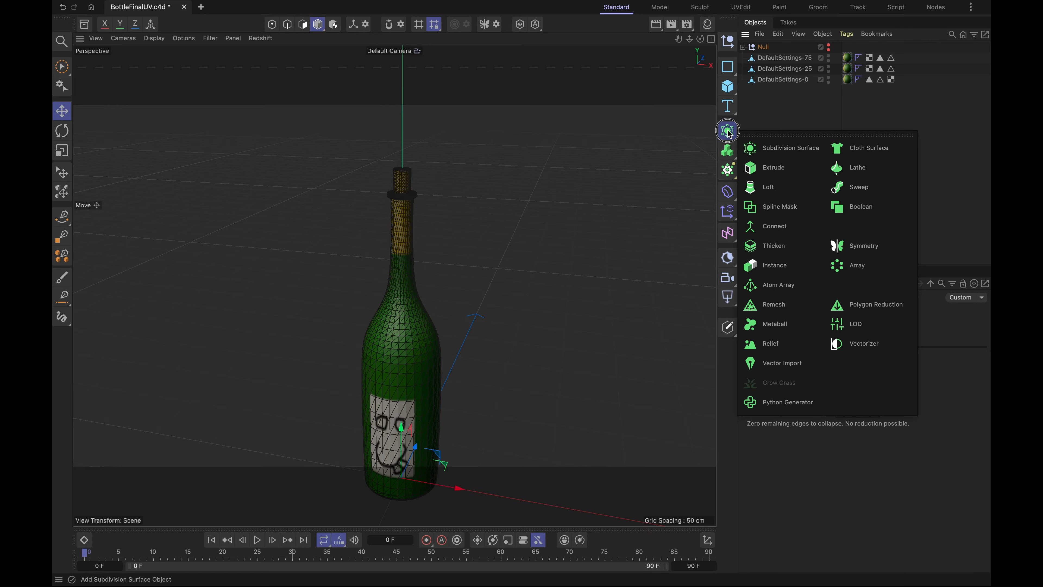
pyautogui.click(855, 327)
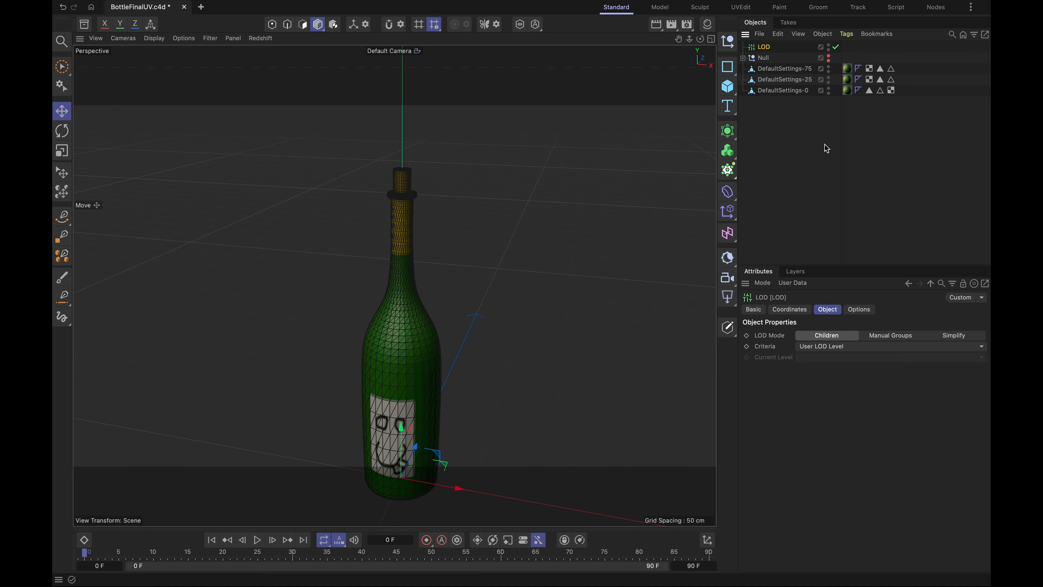
pyautogui.moveTo(777, 101); pyautogui.dragTo(765, 50)
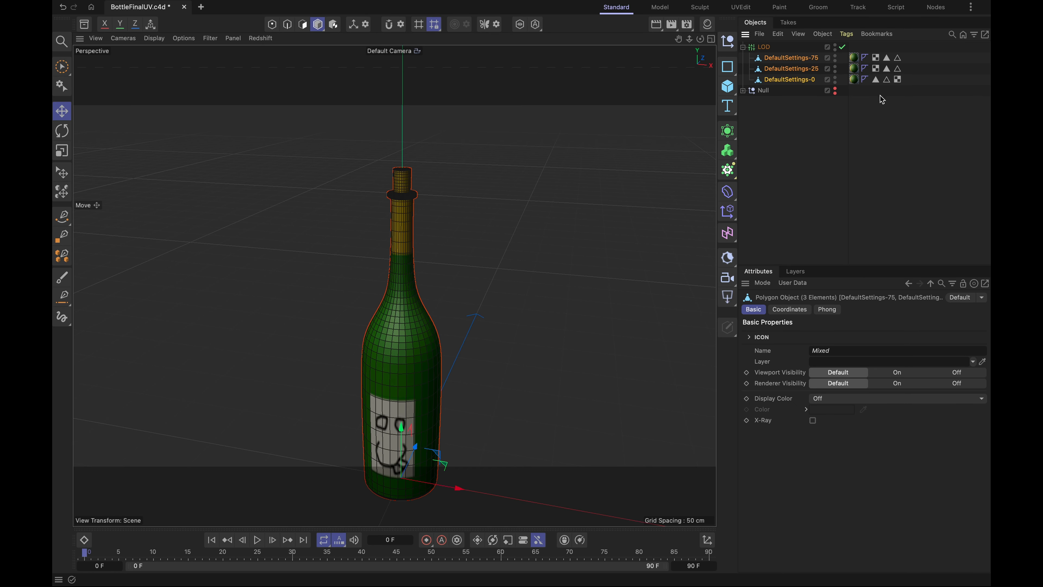
pyautogui.click(766, 47)
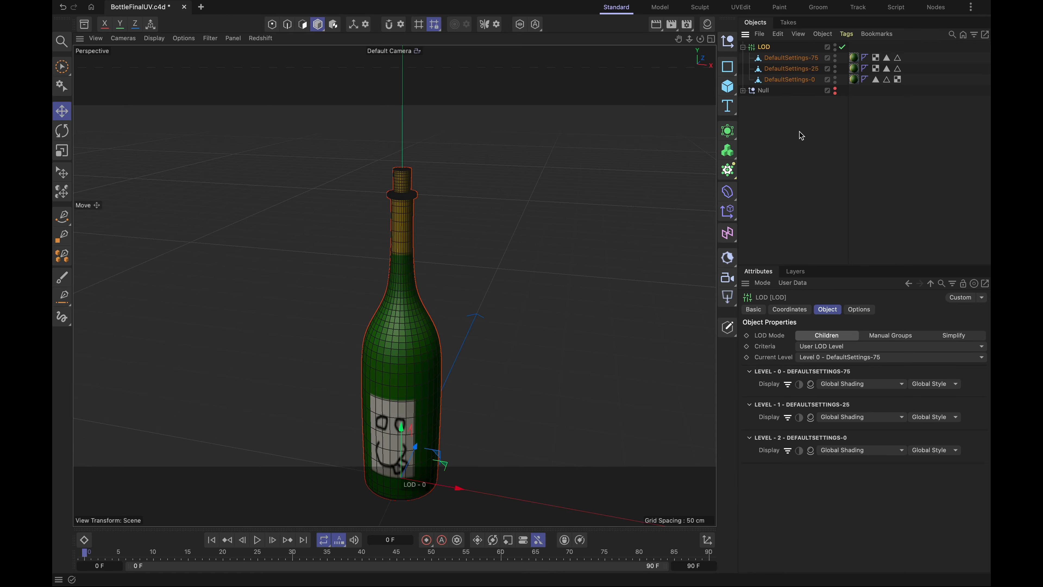
# - Reorder the LOD object's children to DefaultSettings-0, DefaultSettings-25, DefaultSettings-75 and check each mesh
pyautogui.moveTo(795, 80); pyautogui.dragTo(794, 60)
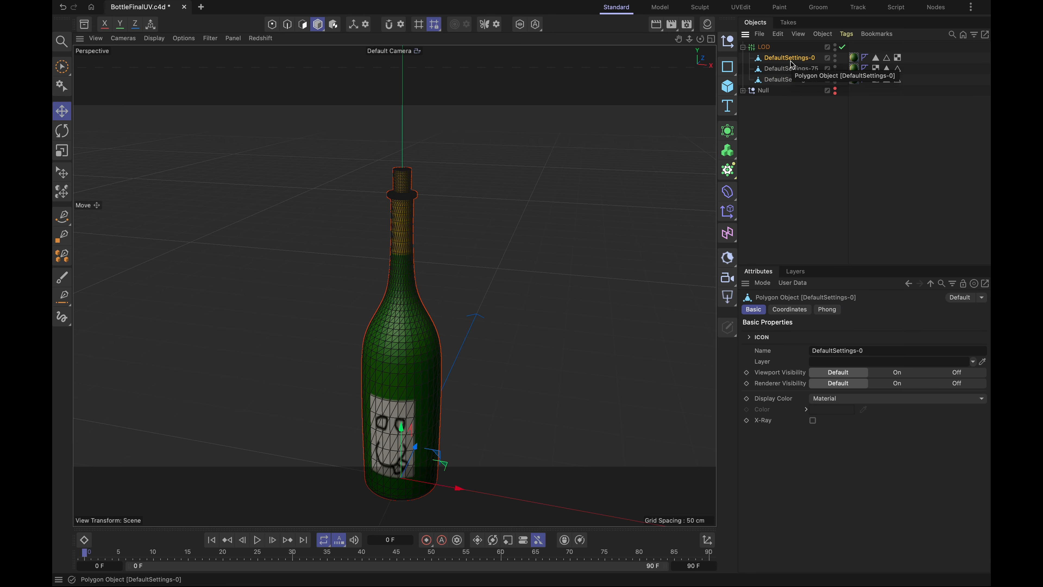
pyautogui.moveTo(790, 79); pyautogui.dragTo(793, 69)
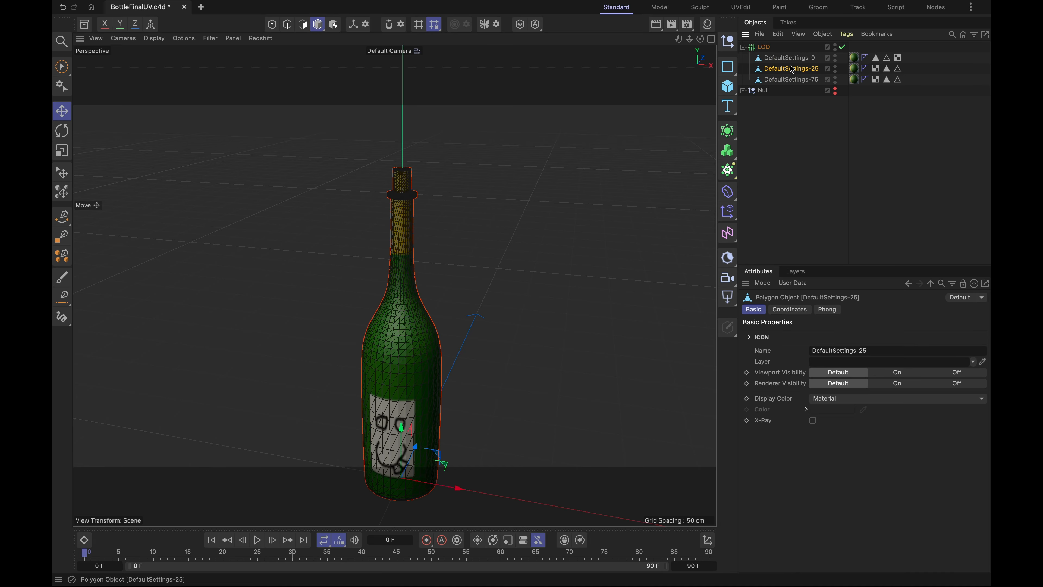
pyautogui.click(791, 83)
pyautogui.click(793, 60)
pyautogui.click(787, 69)
pyautogui.click(789, 82)
pyautogui.click(789, 61)
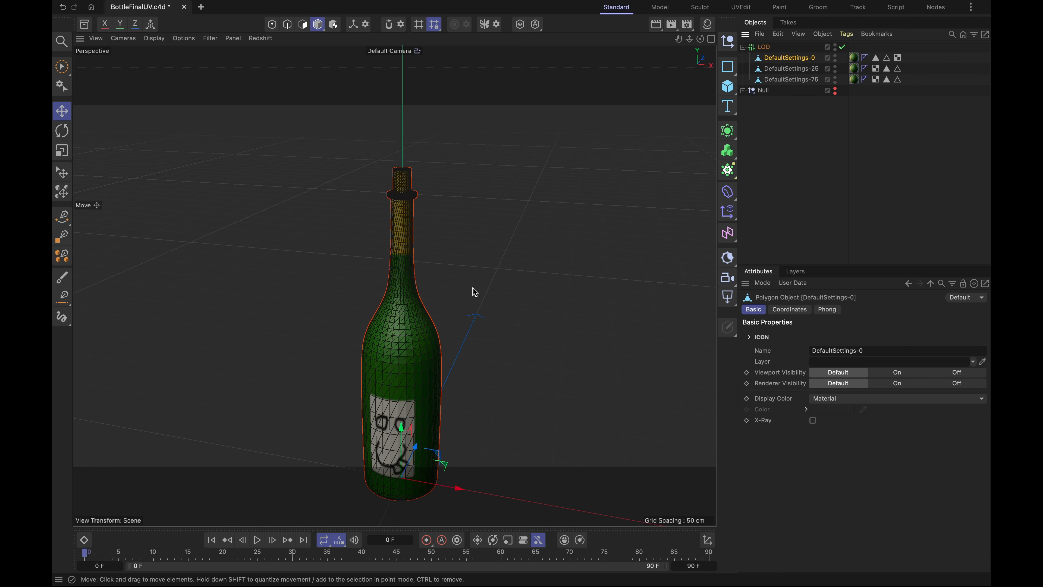
# - Examine the LOD object's modes, options and criteria choices, and the bottle's mesh at near and far viewing distances
pyautogui.click(766, 49)
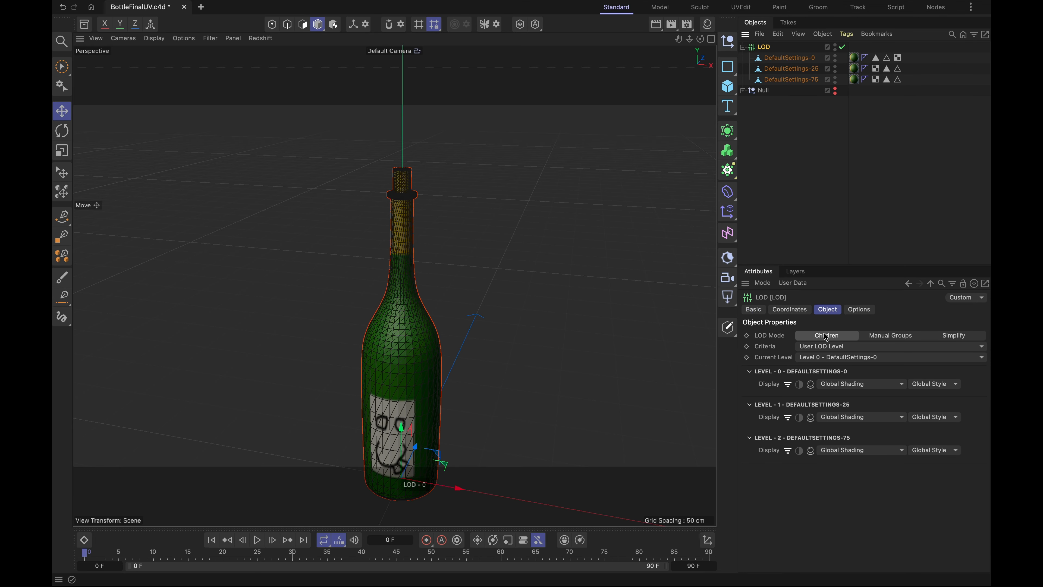
pyautogui.click(946, 337)
pyautogui.click(840, 336)
pyautogui.click(863, 312)
pyautogui.click(828, 310)
pyautogui.scroll(3, 384, 395)
pyautogui.scroll(-10, 404, 382)
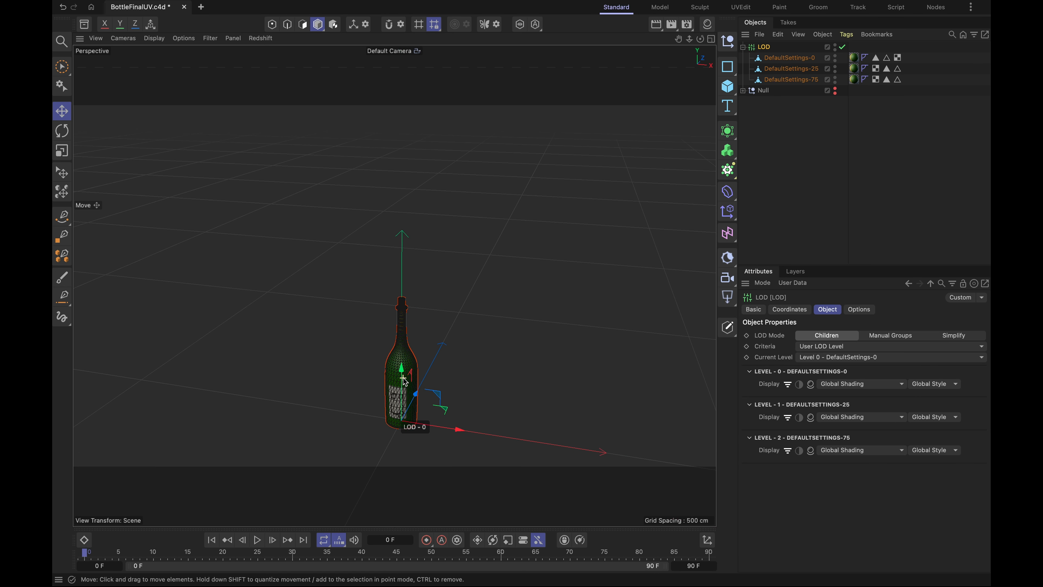
pyautogui.scroll(10, 404, 381)
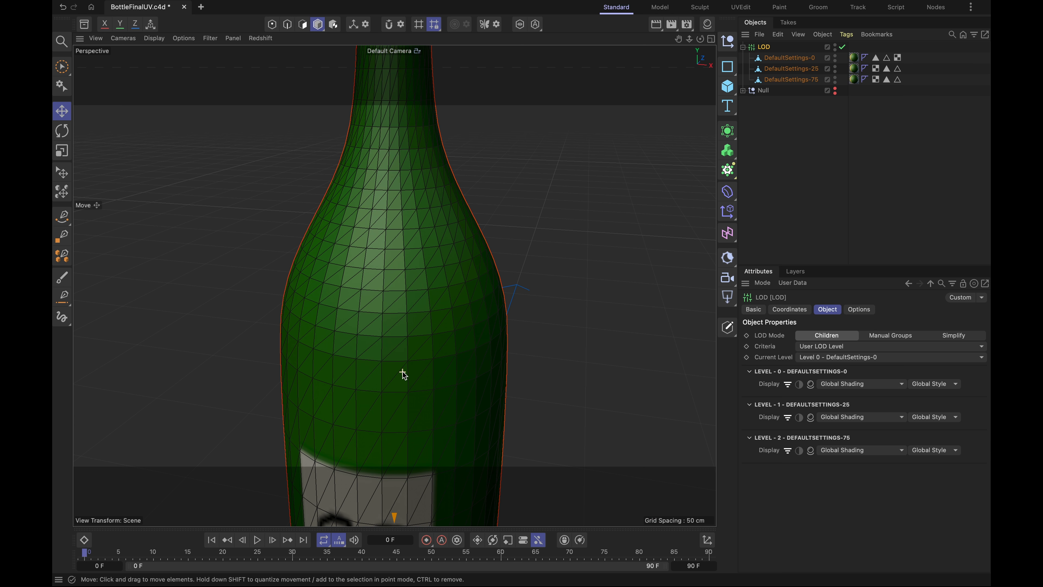
pyautogui.scroll(-5, 404, 373)
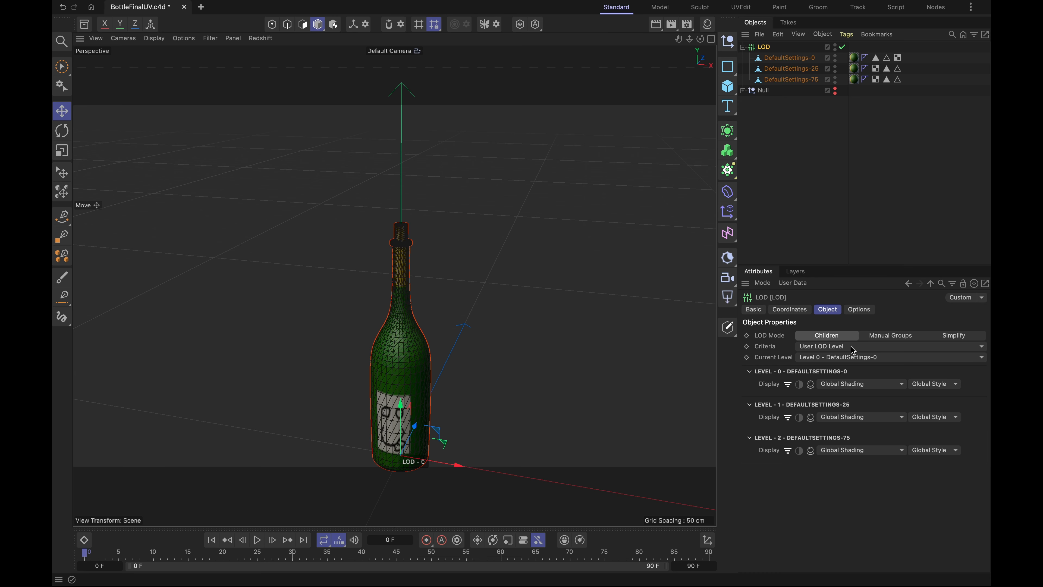
pyautogui.click(860, 348)
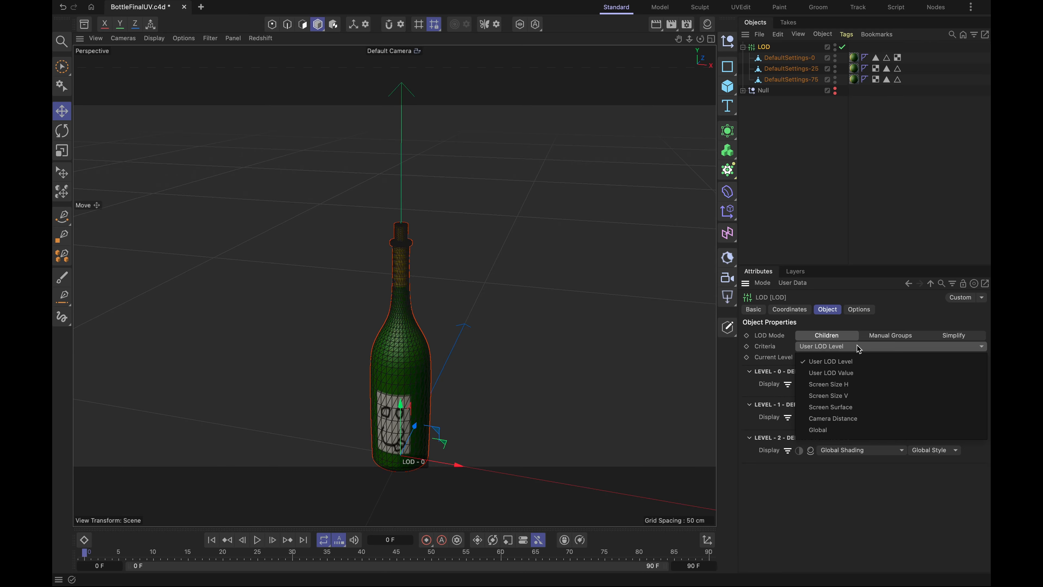
pyautogui.click(830, 349)
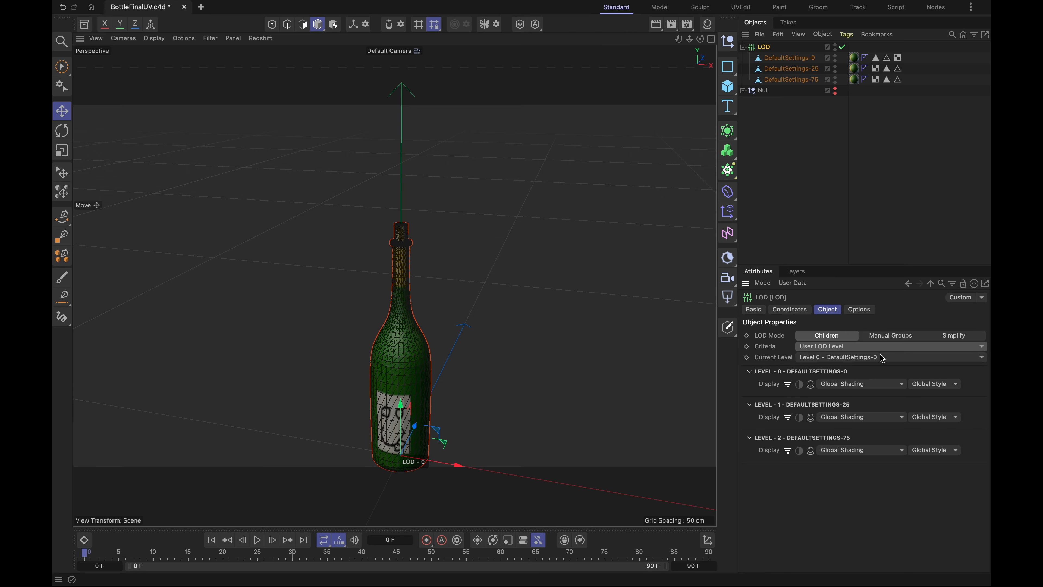
# - Set the LOD criteria to Camera Distance and check how the bottle's levels switch at near and far camera distances
pyautogui.click(823, 350)
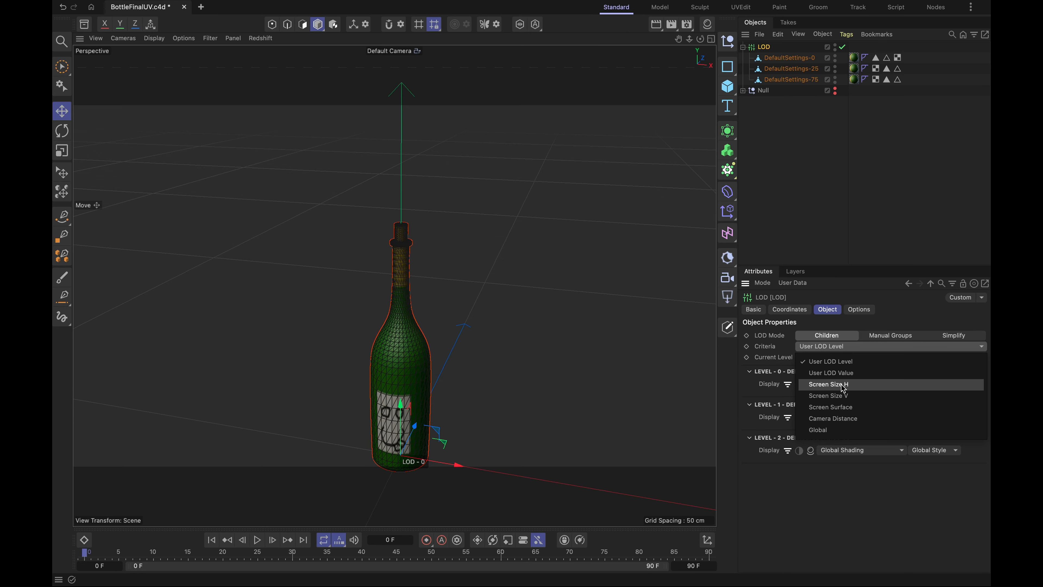
pyautogui.click(860, 419)
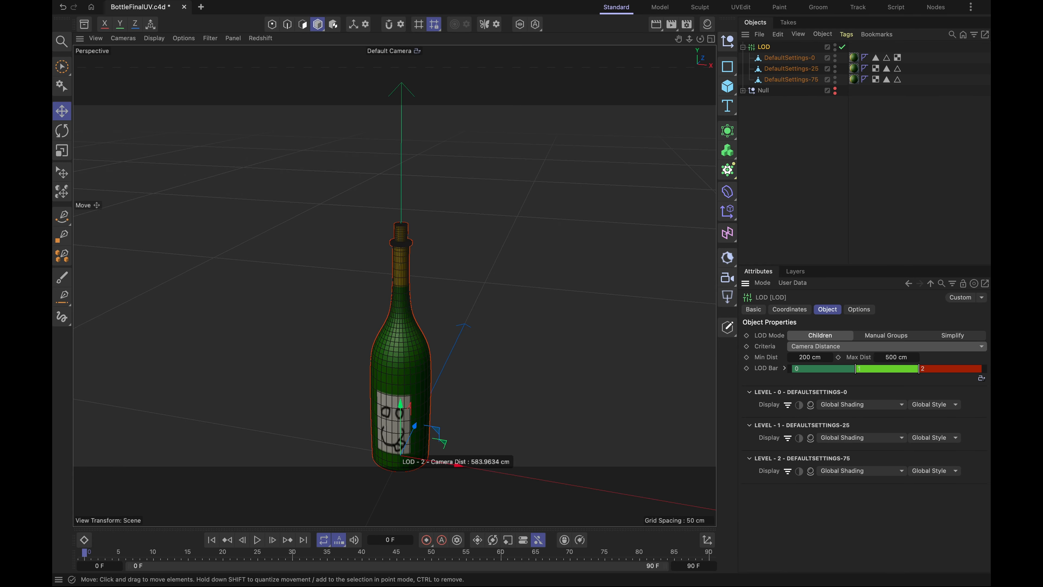
pyautogui.scroll(6, 398, 376)
pyautogui.scroll(-5, 400, 374)
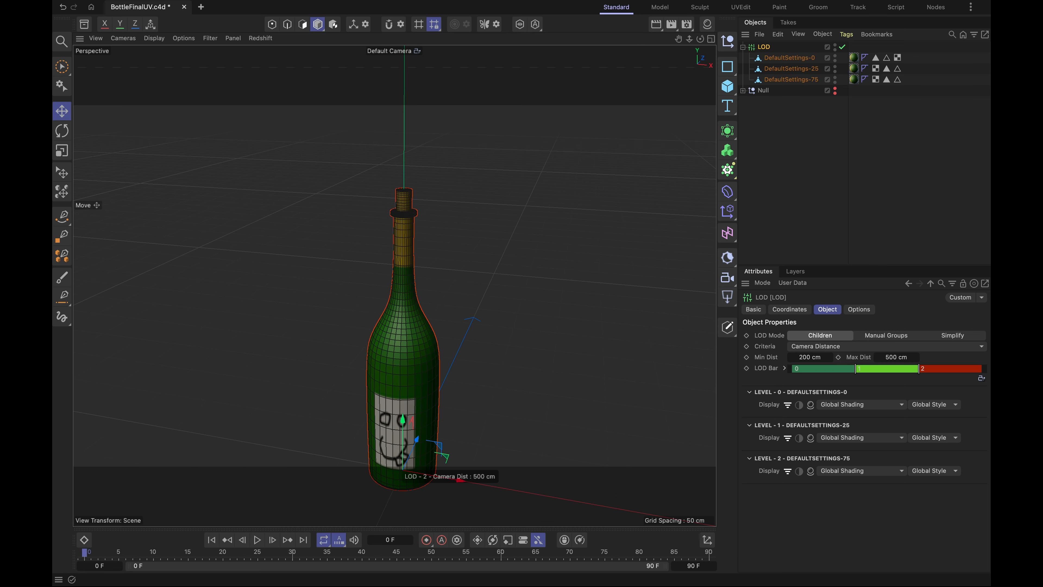
pyautogui.moveTo(982, 379); pyautogui.dragTo(894, 384)
pyautogui.moveTo(981, 381)
pyautogui.mouseDown()
pyautogui.moveTo(798, 376)
pyautogui.moveTo(955, 365)
pyautogui.moveTo(863, 371)
pyautogui.moveTo(930, 365)
pyautogui.mouseUp()
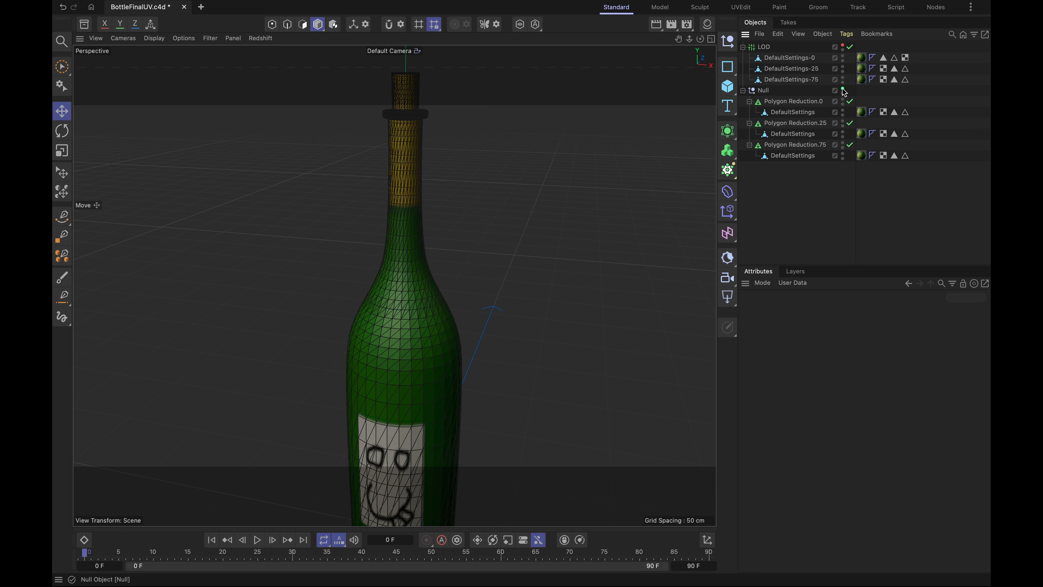
# - Expand the Null's generators, show the LOD object, and move DefaultSettings-25 out of it to the top of the hierarchy
pyautogui.click(844, 90)
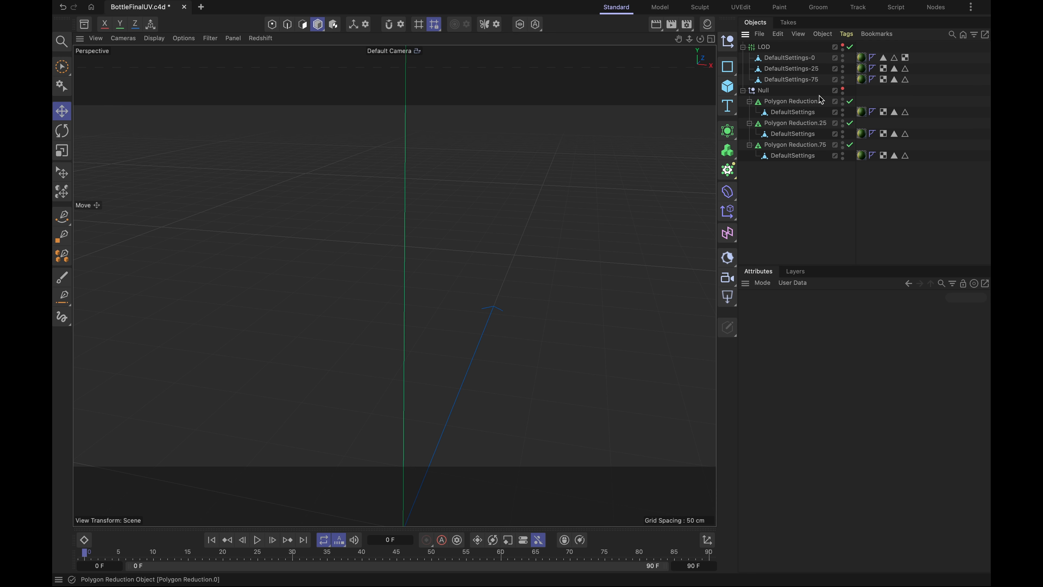
pyautogui.click(805, 69)
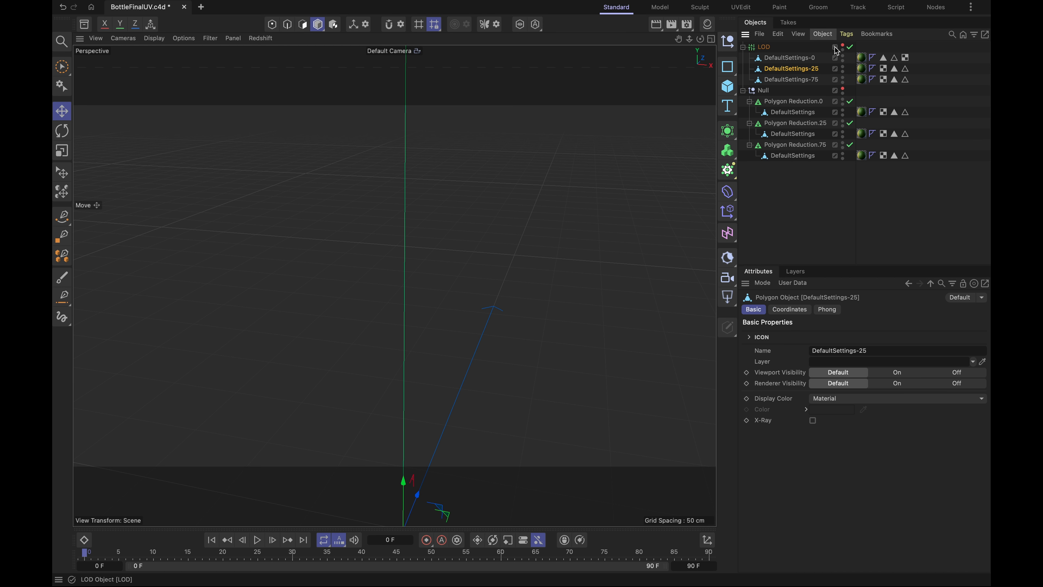
pyautogui.click(844, 46)
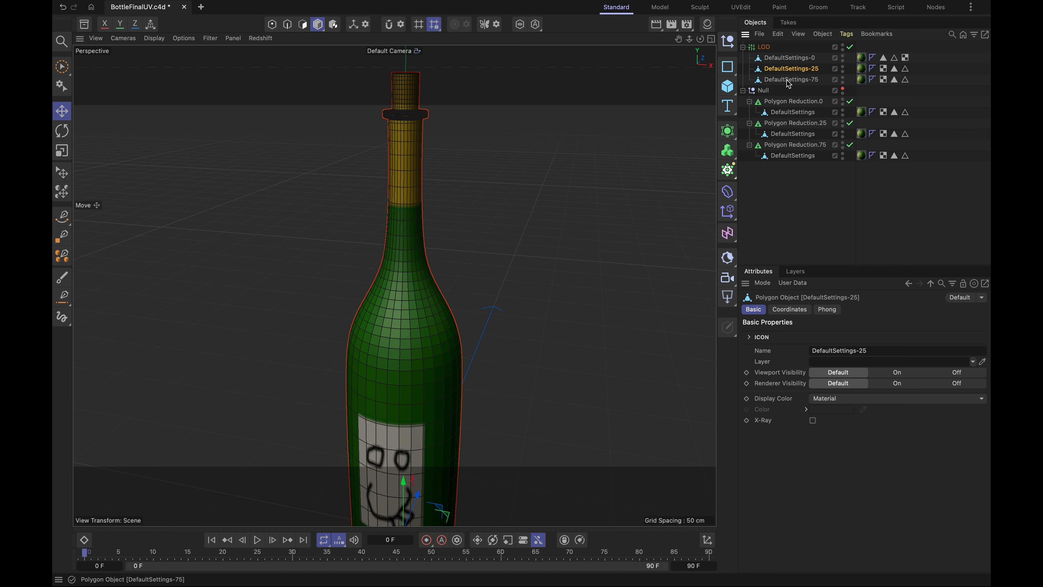
pyautogui.moveTo(779, 75); pyautogui.dragTo(783, 49)
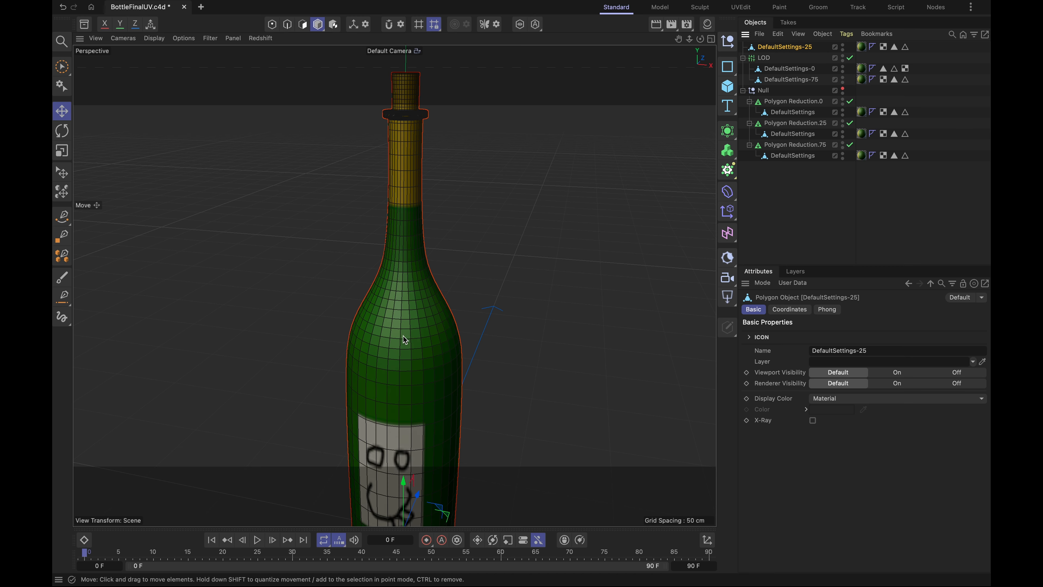
# - Examine the DefaultSettings-25 bottle mesh near and far and its UV map in the UVEdit layout, and return to the Standard layout
pyautogui.scroll(-2, 405, 354)
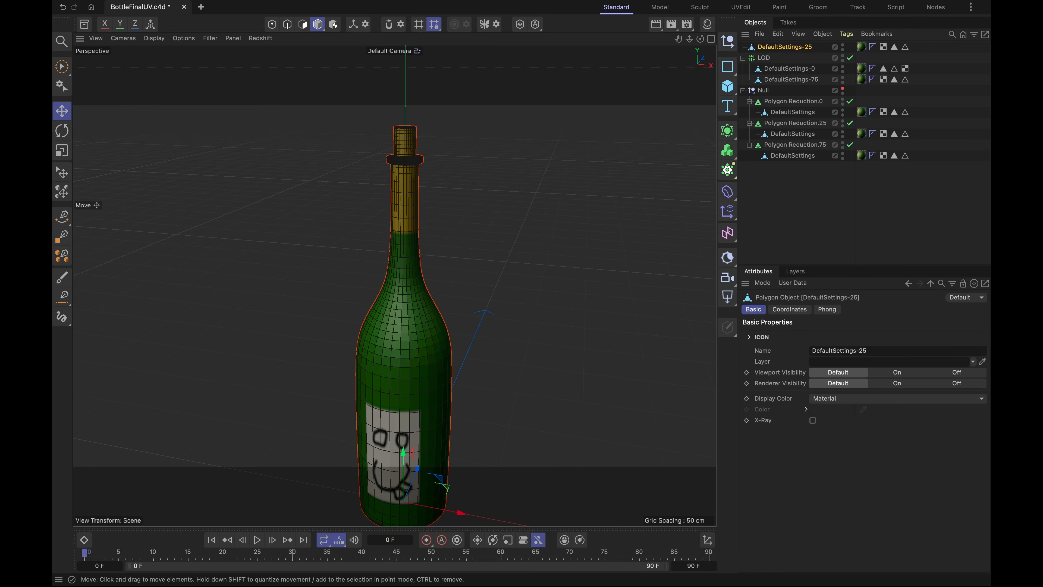
pyautogui.scroll(2, 414, 347)
pyautogui.scroll(2, 406, 354)
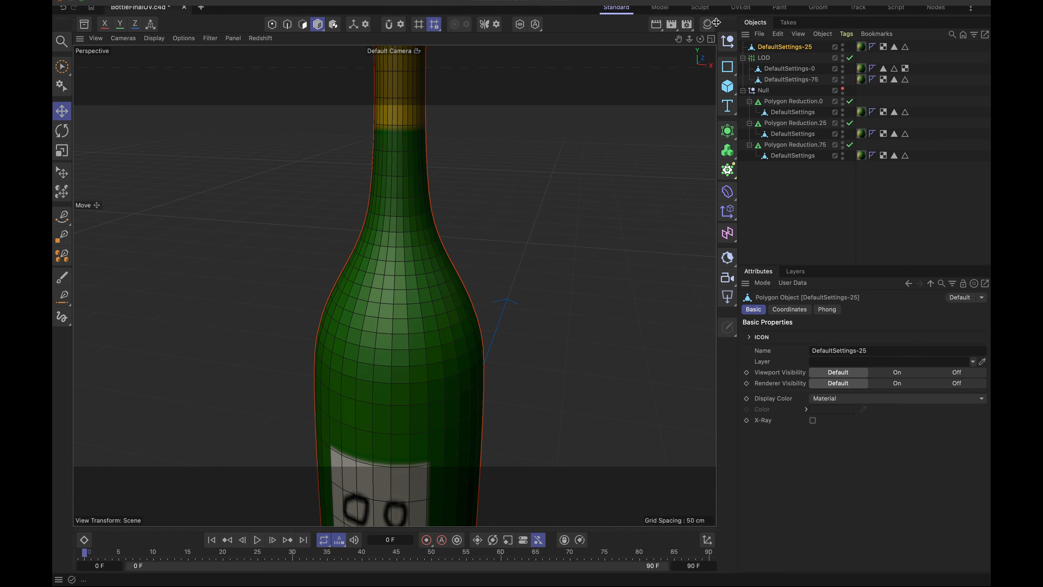
pyautogui.click(736, 13)
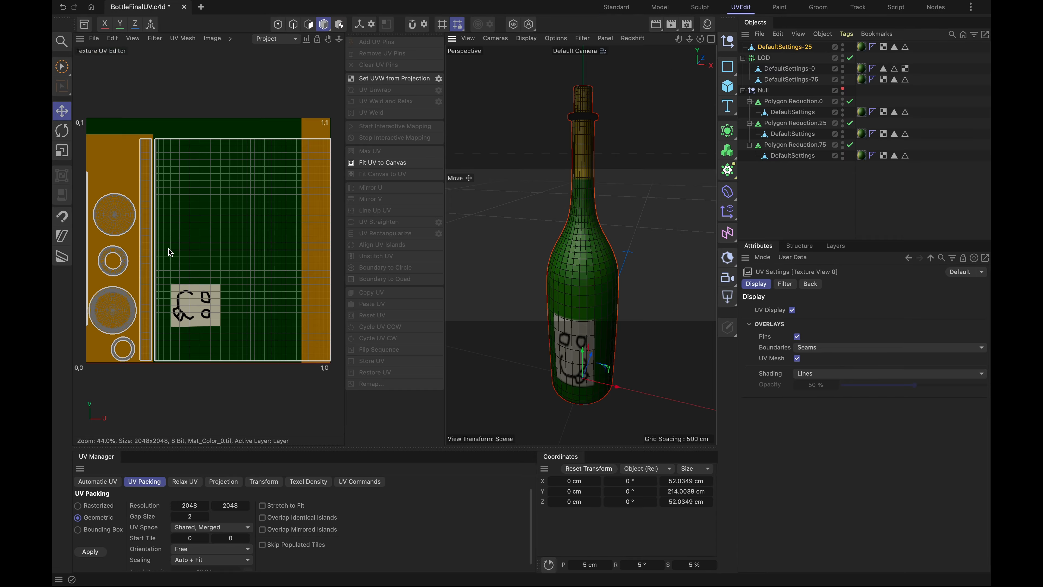
pyautogui.click(625, 8)
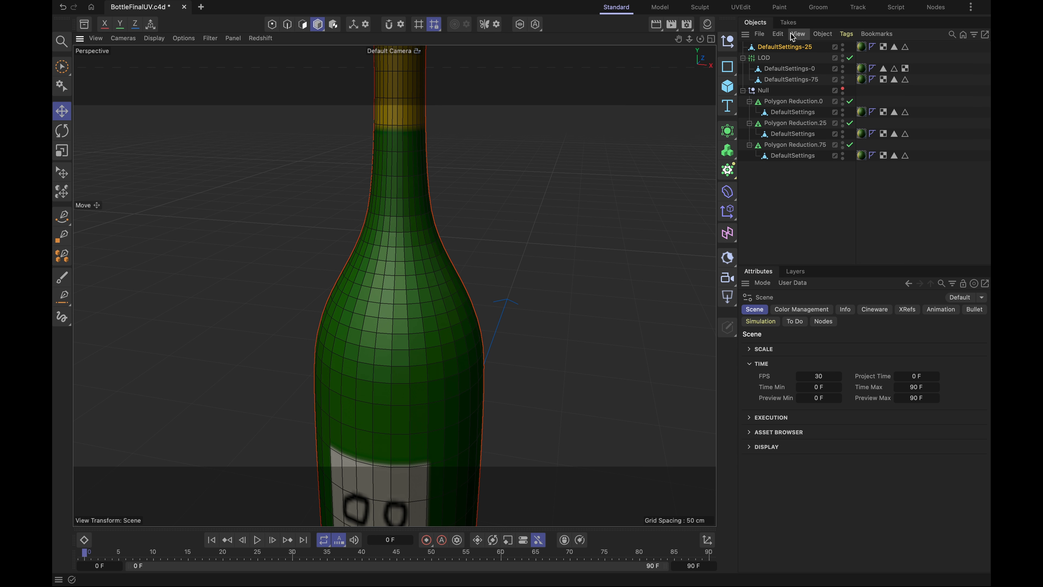
# - Hide the LOD object and compare the view with DefaultSettings-25 shown and hidden, leaving it hidden
pyautogui.click(844, 46)
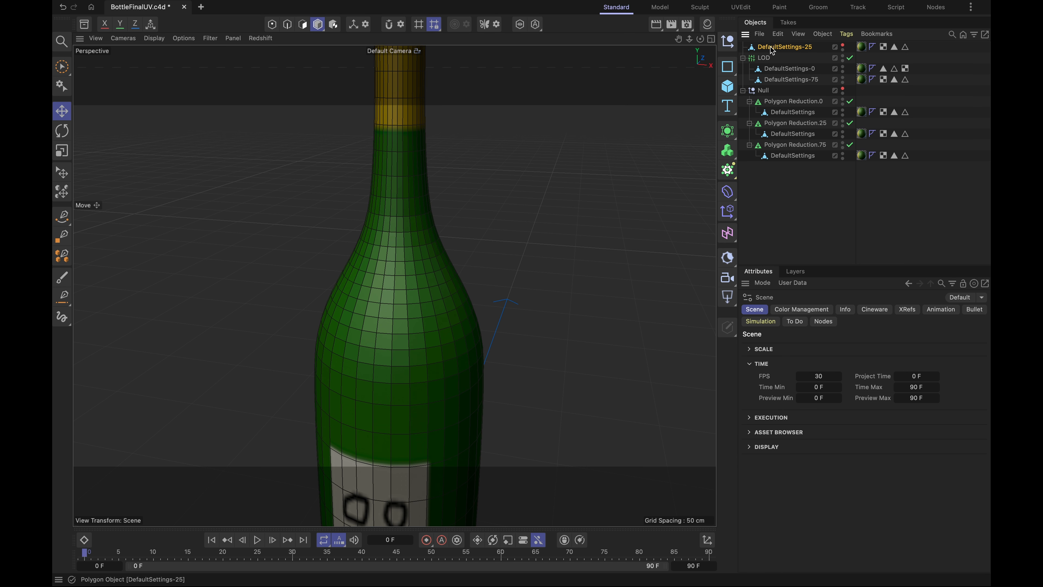
pyautogui.click(843, 56)
pyautogui.click(843, 56)
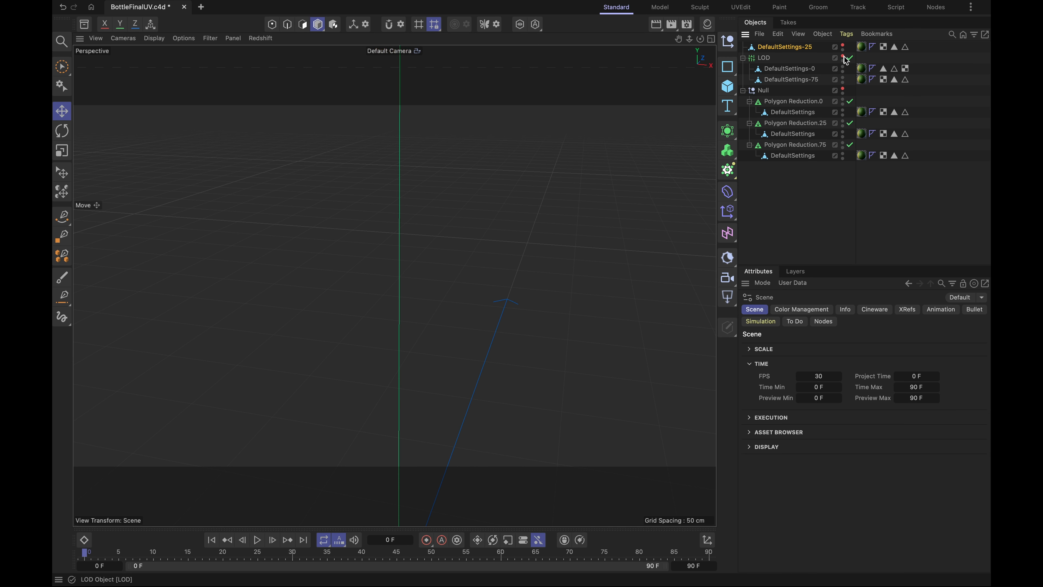
pyautogui.click(844, 46)
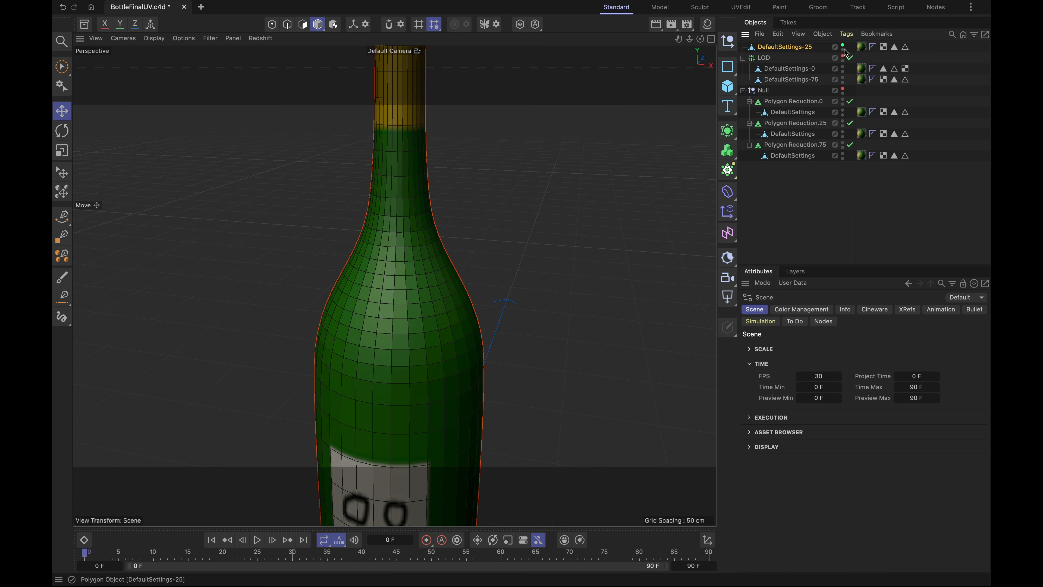
pyautogui.click(844, 46)
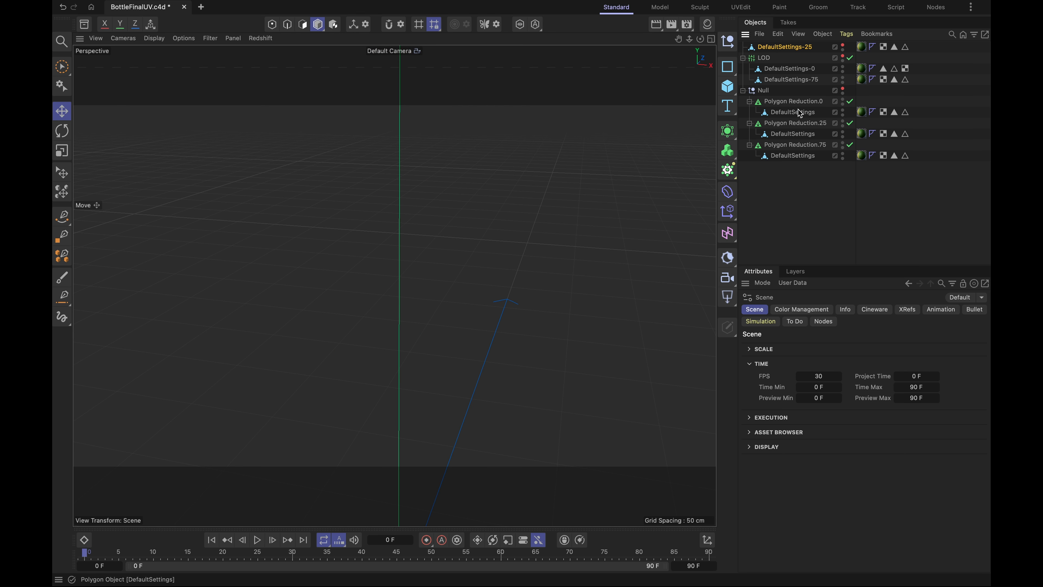
# - Show the Null and hide Polygon Reduction.0 and Polygon Reduction.75 to isolate the Polygon Reduction.25 bottle
pyautogui.click(843, 89)
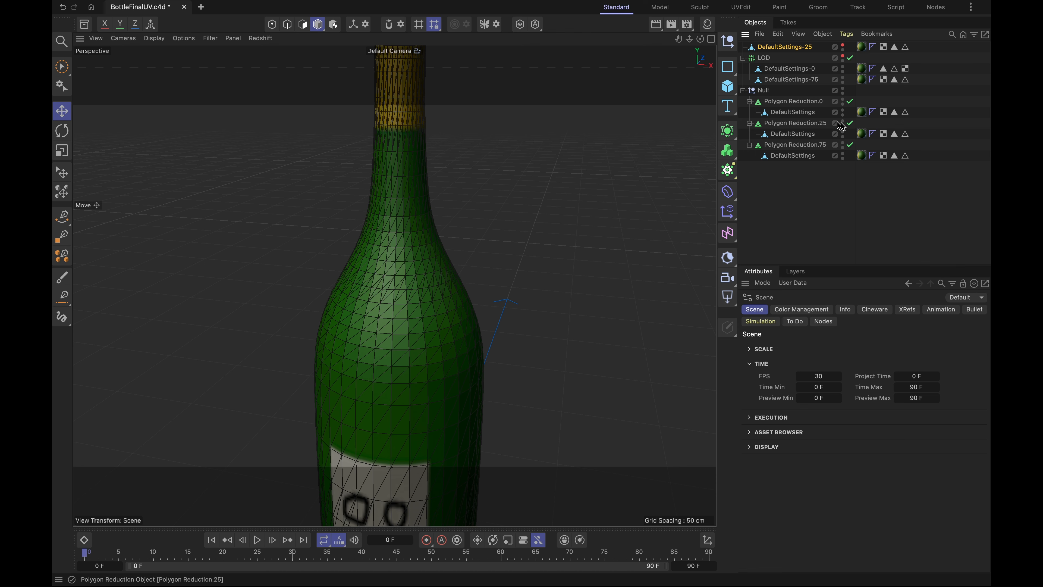
pyautogui.click(816, 124)
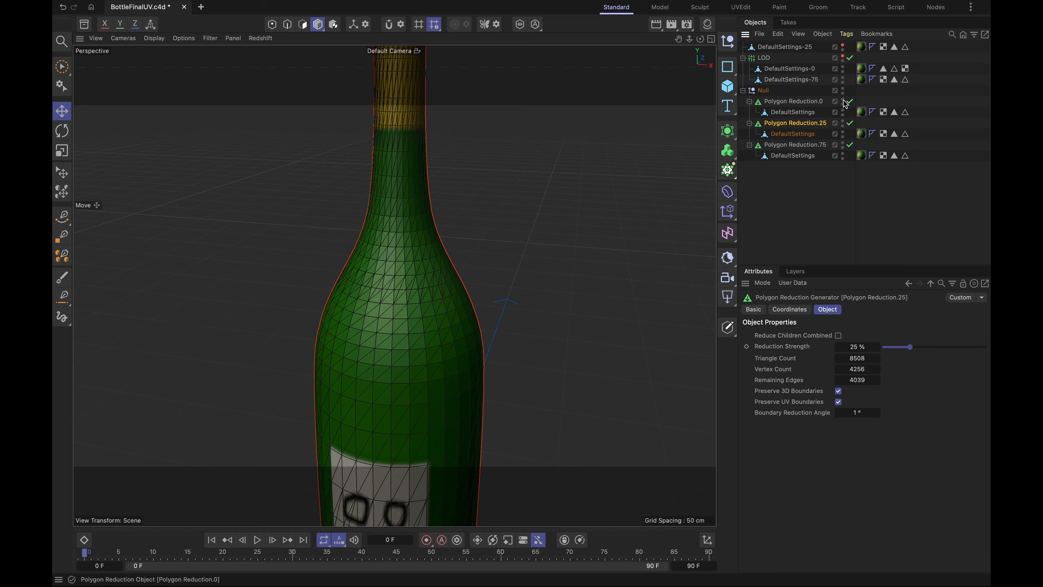
pyautogui.doubleClick(843, 111)
pyautogui.doubleClick(843, 144)
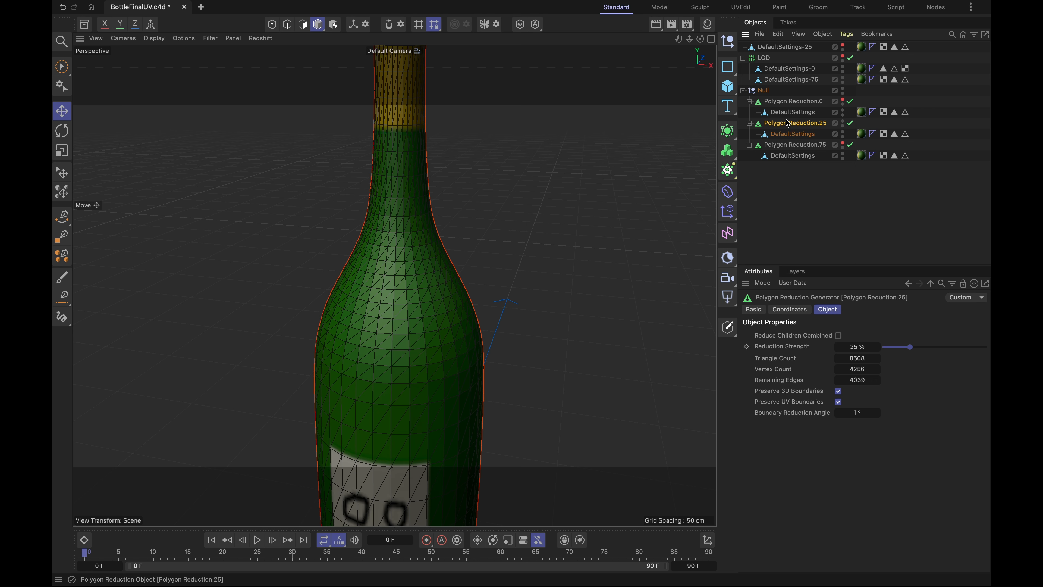
# - Connect Polygon Reduction.25 into a separate mesh and place it in the LOD object between DefaultSettings-0 and DefaultSettings-75
pyautogui.rightClick(792, 127)
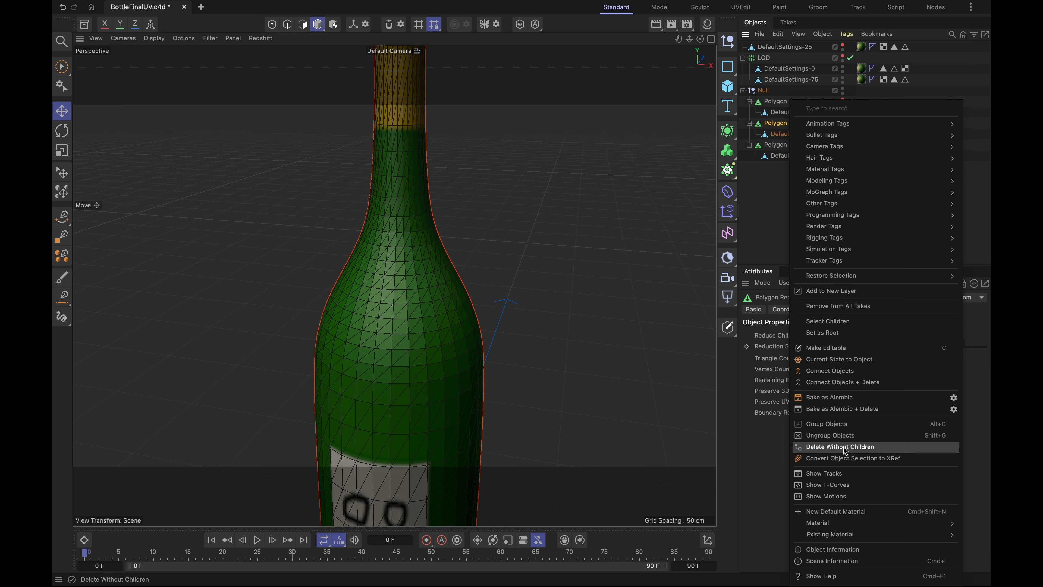
pyautogui.click(854, 382)
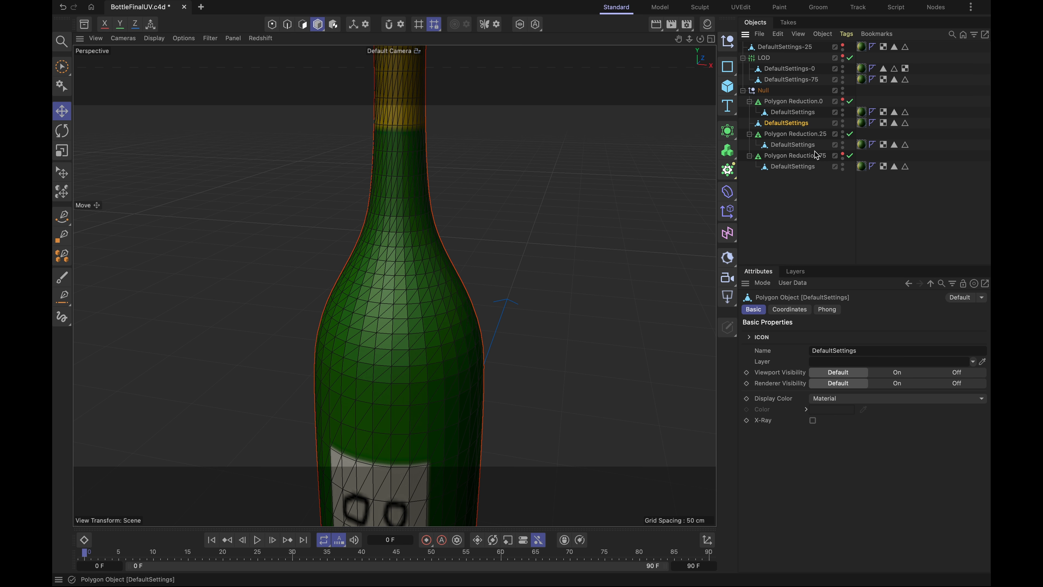
pyautogui.moveTo(795, 126); pyautogui.dragTo(786, 48)
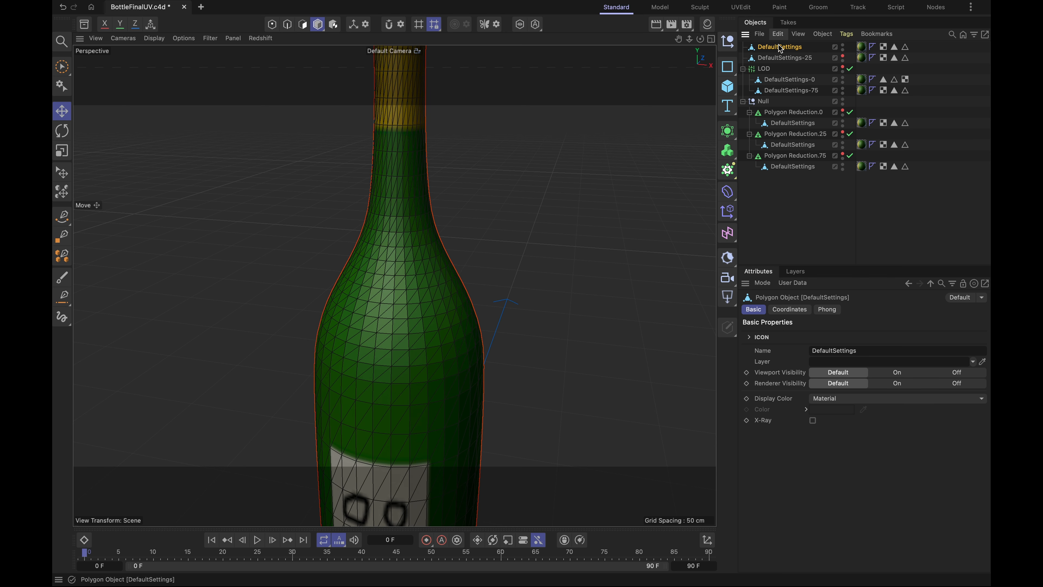
pyautogui.moveTo(779, 48); pyautogui.dragTo(807, 86)
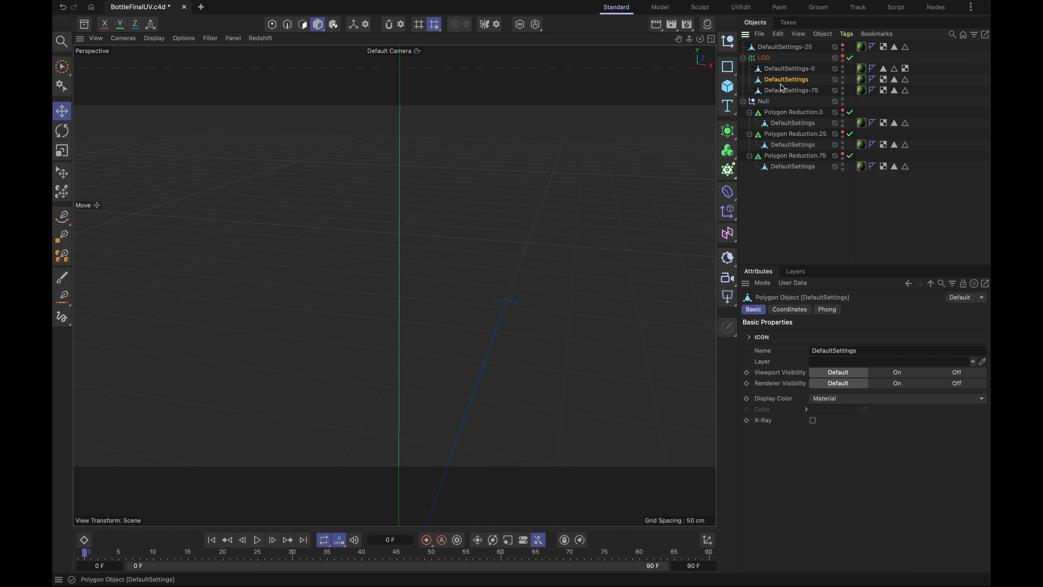
# - Show the LOD object and check its level switching along the camera distance bar
pyautogui.click(843, 56)
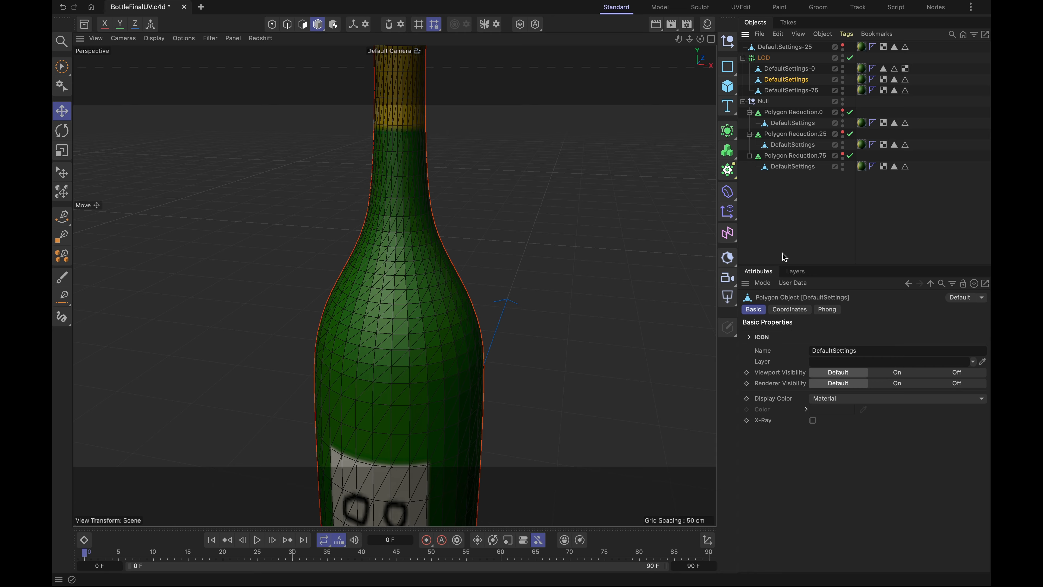
pyautogui.click(764, 57)
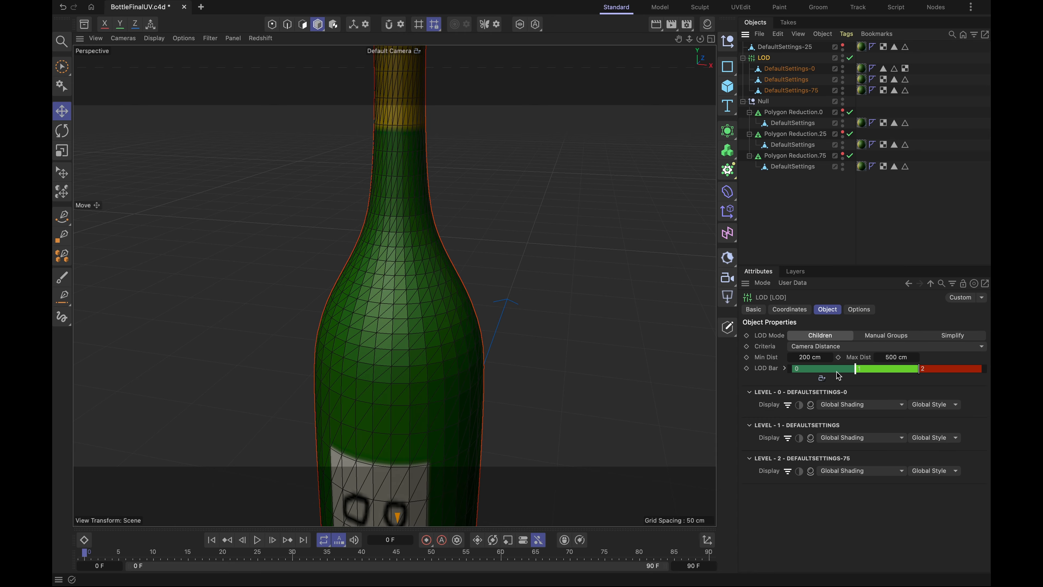
pyautogui.moveTo(824, 378); pyautogui.dragTo(892, 369)
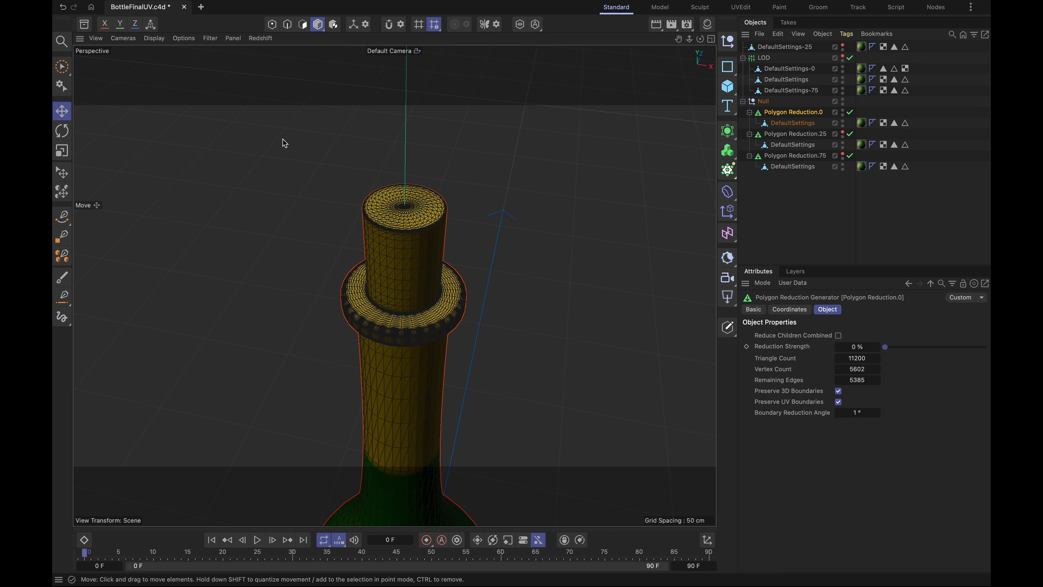
# - Try a reduction strength of 49 % on Polygon Reduction.0, inspect the whole bottle, and return the strength to 0 %
pyautogui.moveTo(888, 352); pyautogui.dragTo(935, 373)
pyautogui.scroll(-8, 472, 288)
pyautogui.keyDown('alt'); pyautogui.moveTo(492, 288); pyautogui.dragTo(411, 268); pyautogui.keyUp('alt')
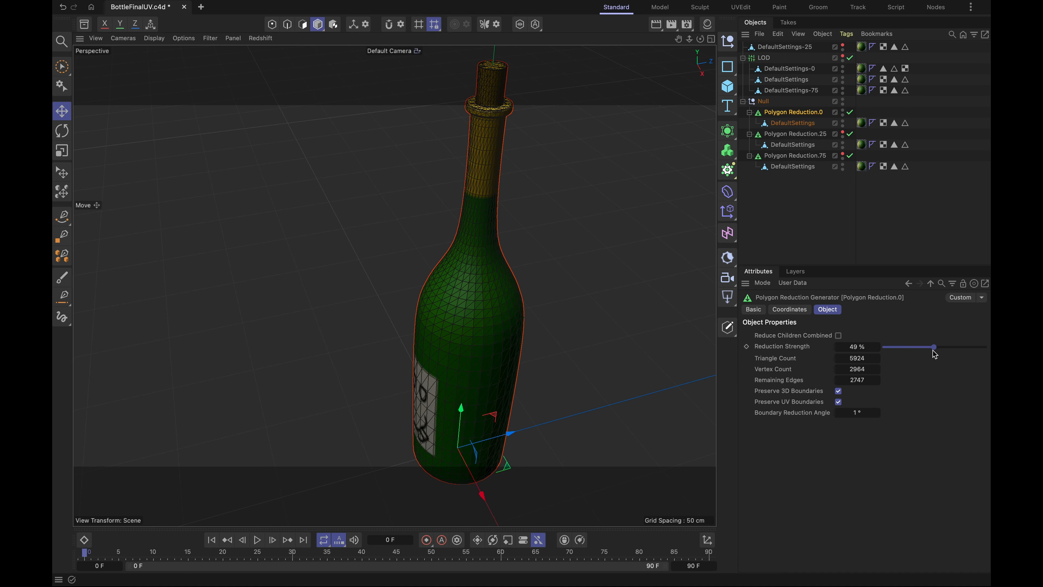
pyautogui.moveTo(934, 347); pyautogui.dragTo(837, 345)
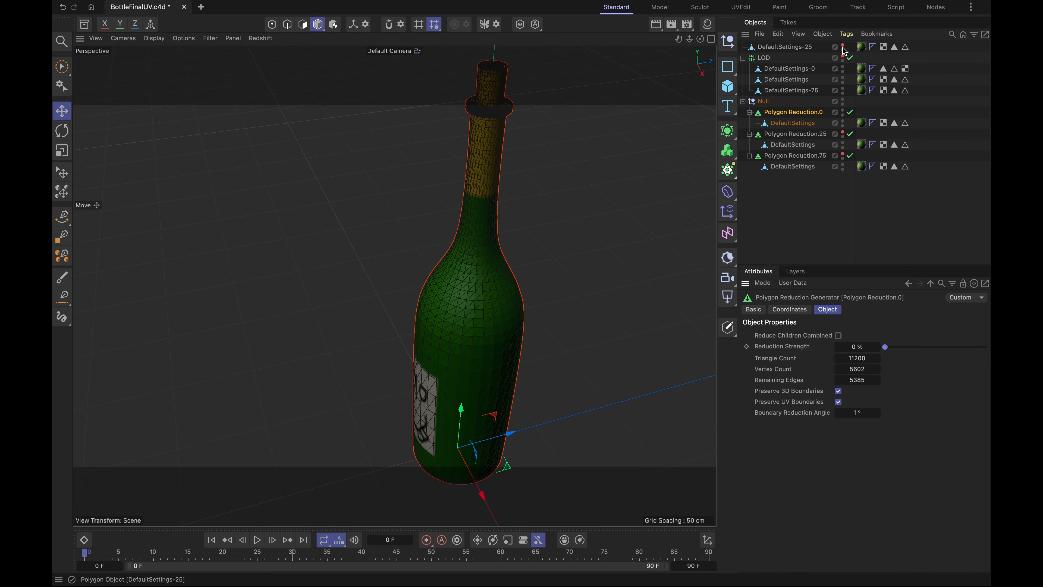
# - Hide Polygon Reduction.0 and move DefaultSettings-75 out of the LOD object, placing it below DefaultSettings-25
pyautogui.click(803, 91)
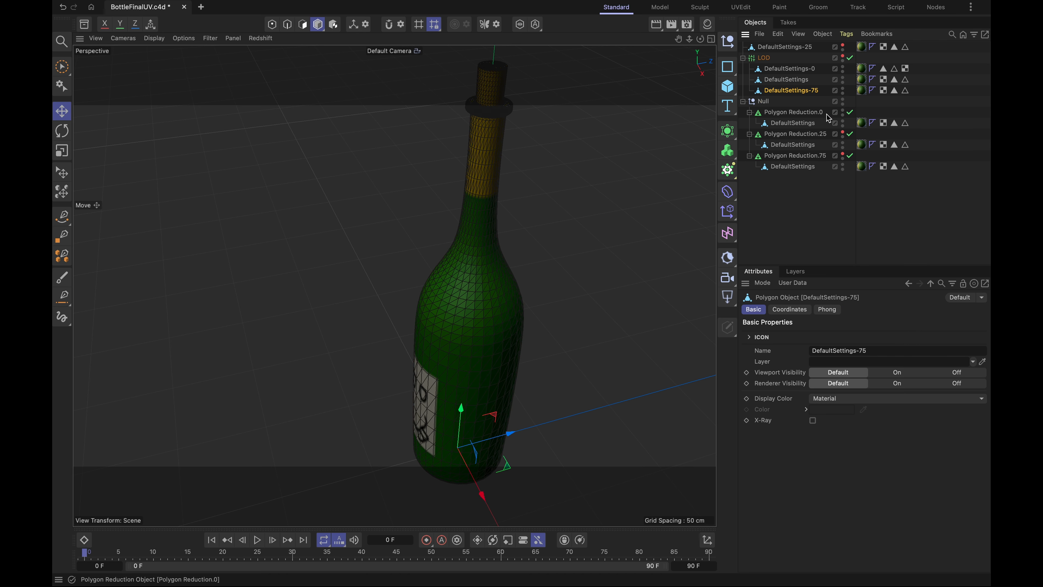
pyautogui.click(843, 110)
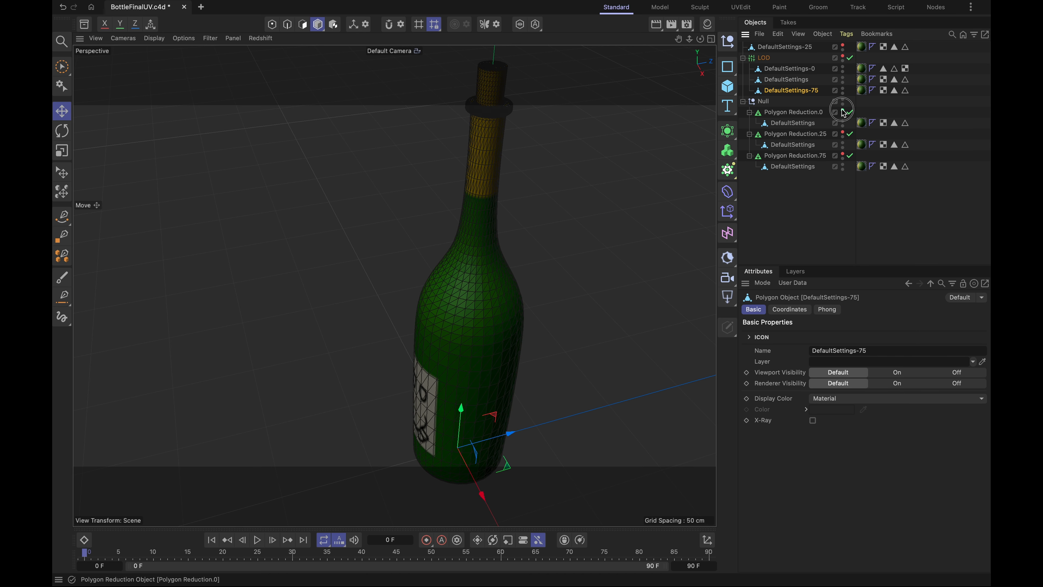
pyautogui.click(784, 91)
pyautogui.moveTo(785, 94); pyautogui.dragTo(780, 57)
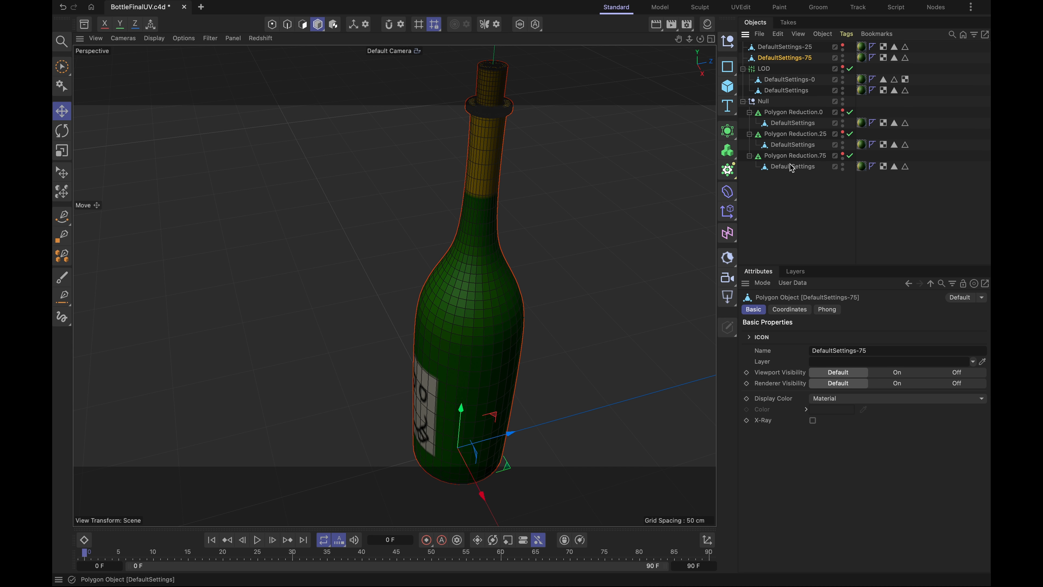
# - Show Polygon Reduction.75, hide the loose DefaultSettings-25 and DefaultSettings-75 meshes, and set its reduction strength to 80 %
pyautogui.click(843, 154)
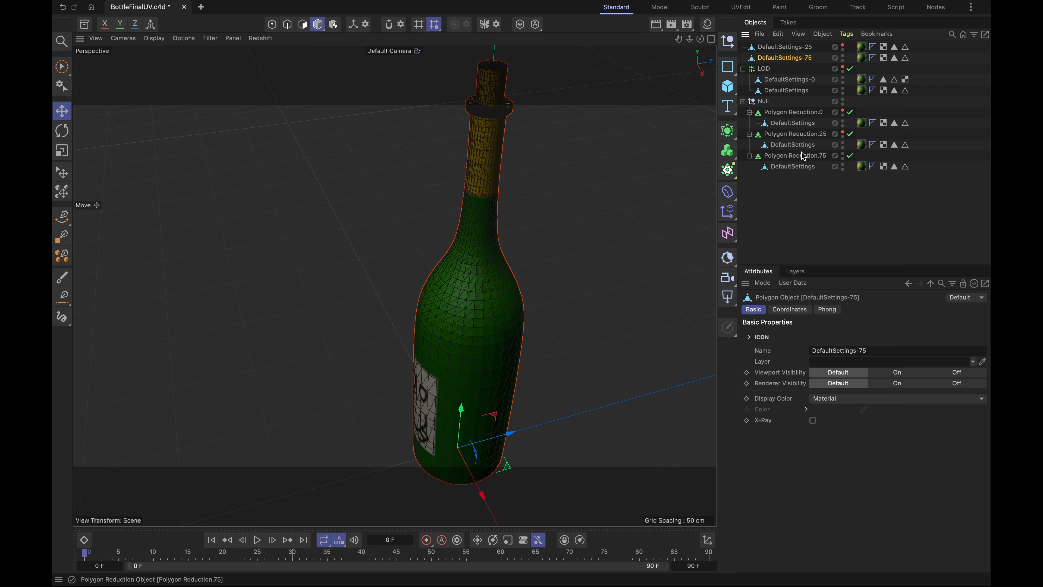
pyautogui.click(785, 158)
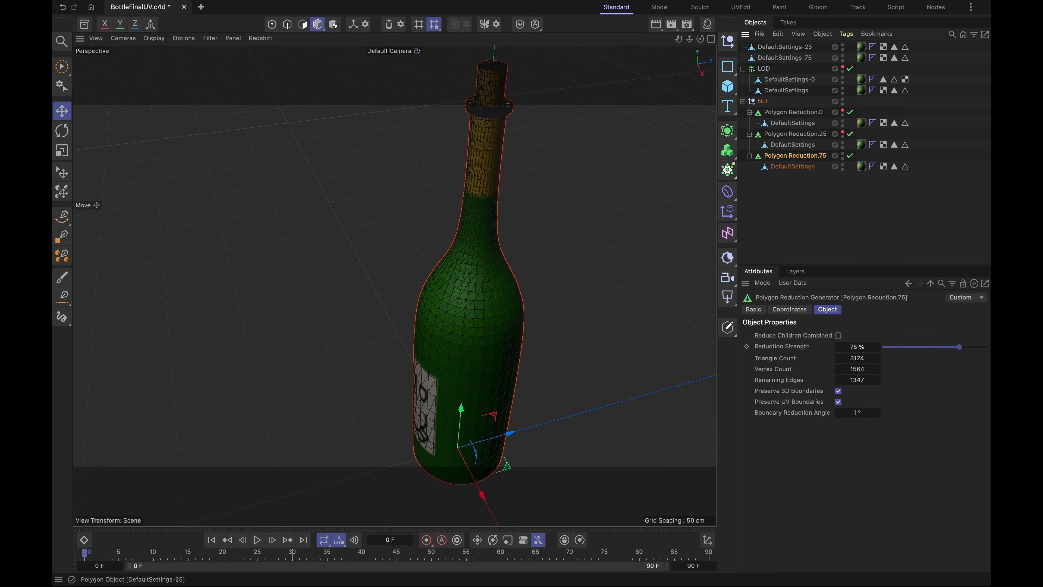
pyautogui.click(843, 45)
pyautogui.click(844, 57)
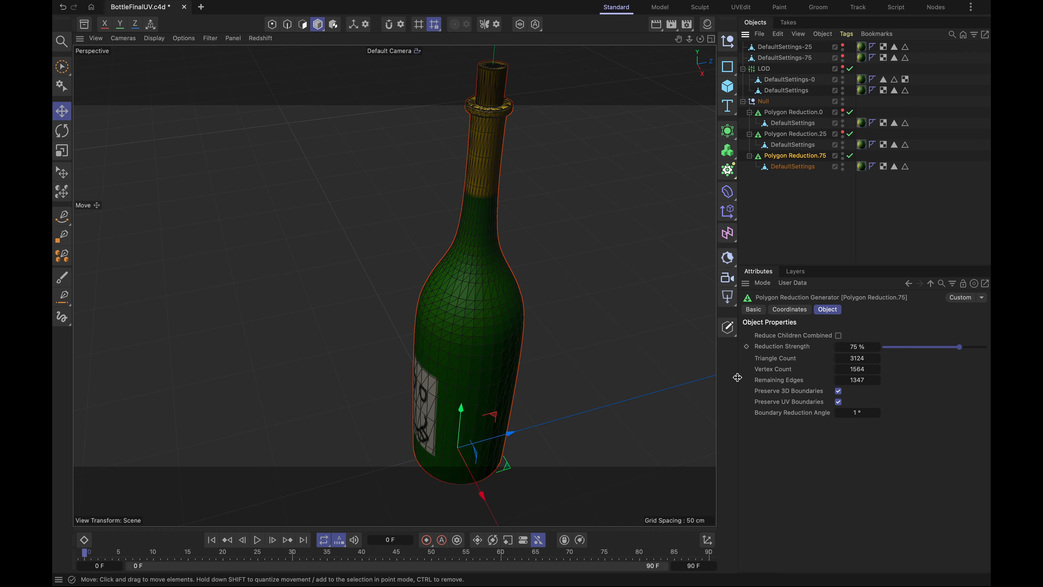
pyautogui.click(841, 348)
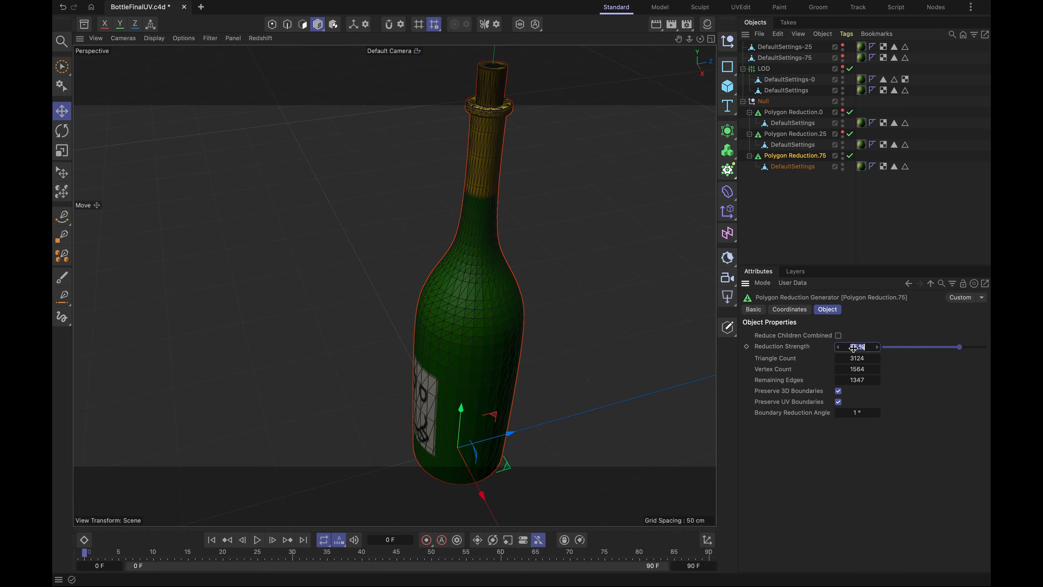
pyautogui.write('80')
pyautogui.press('Return')
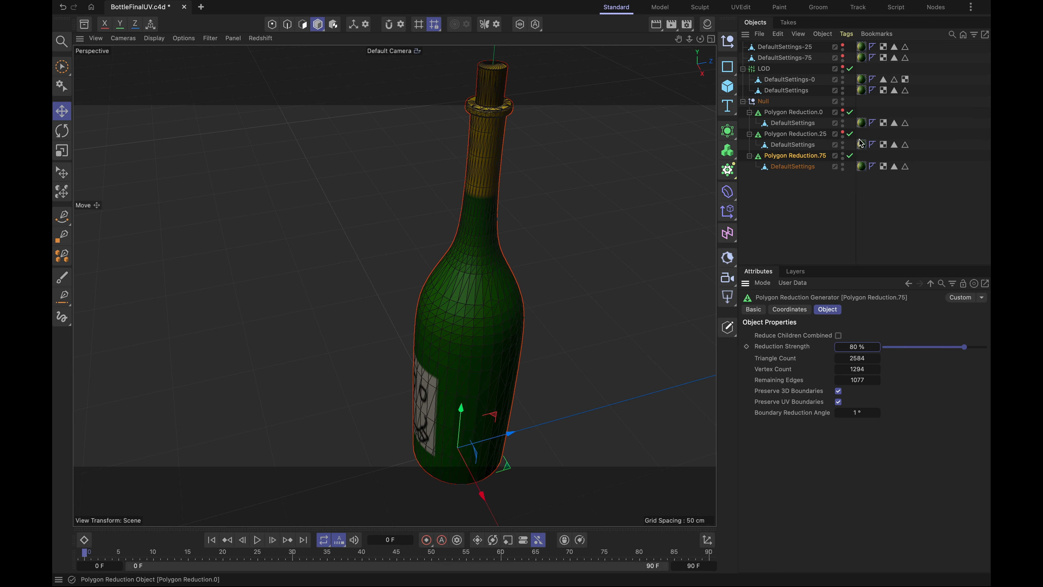
# - Connect Polygon Reduction.75 into a separate mesh and move that mesh out of the Null to just above the LOD object
pyautogui.rightClick(786, 159)
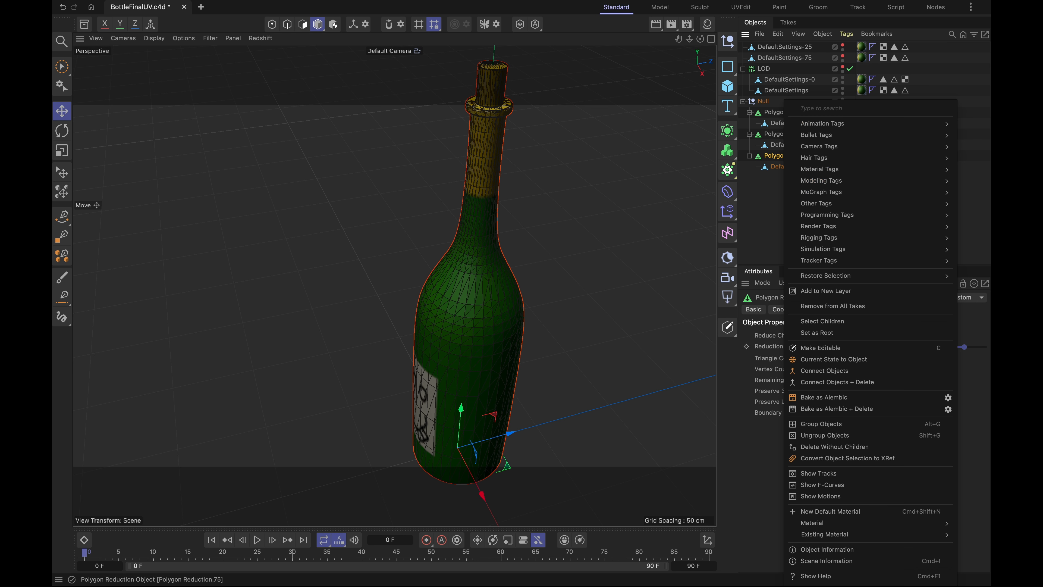
pyautogui.click(862, 371)
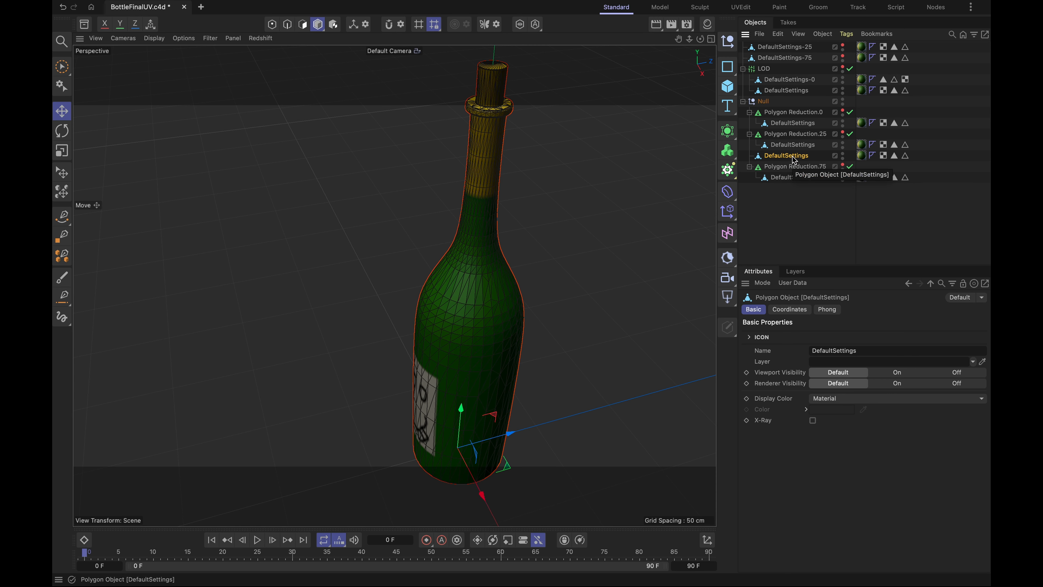
pyautogui.moveTo(795, 161); pyautogui.dragTo(797, 68)
# - Rename the second mesh inside the LOD object as DefaultSettings-25
pyautogui.click(804, 103)
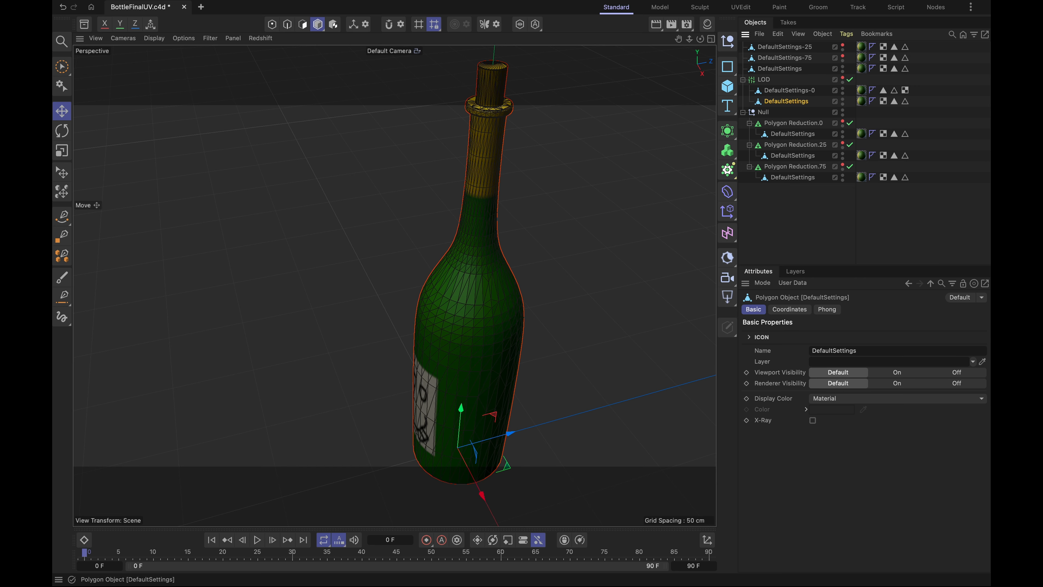
pyautogui.click(812, 102)
pyautogui.write('-25')
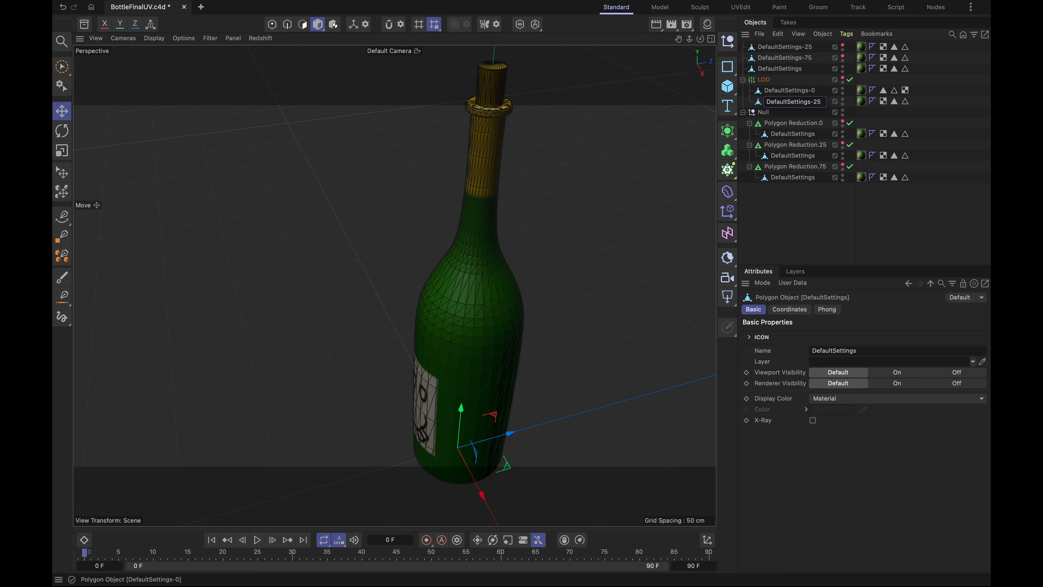
pyautogui.click(857, 238)
# - Rename the newly connected mesh above the LOD object as DefaultSettings-75 and place it last in the LOD object
pyautogui.click(801, 69)
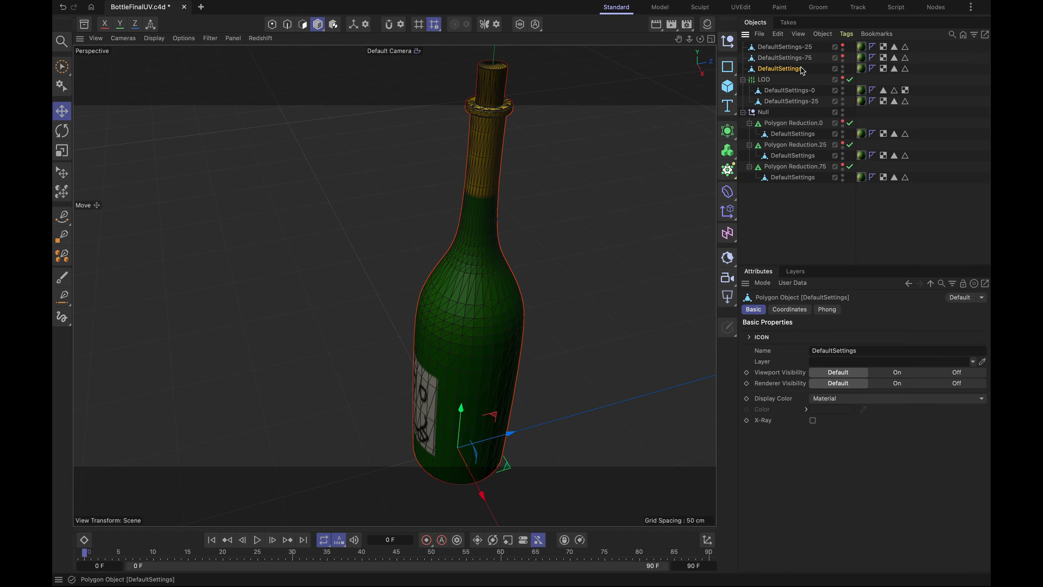
pyautogui.doubleClick(800, 68)
pyautogui.click(817, 67)
pyautogui.write('-75')
pyautogui.press('Return')
pyautogui.click(818, 238)
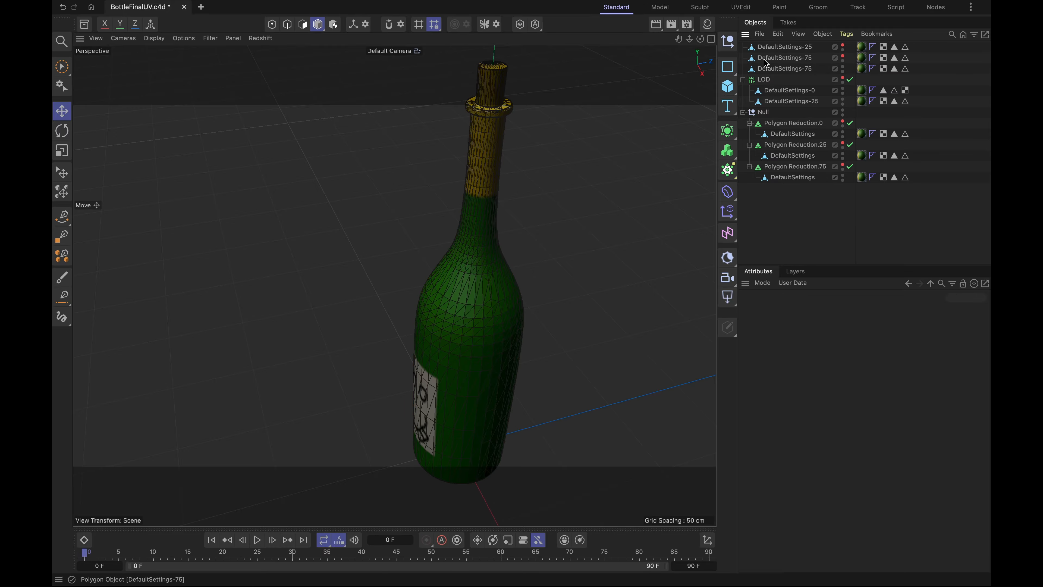
pyautogui.moveTo(775, 69); pyautogui.dragTo(801, 108)
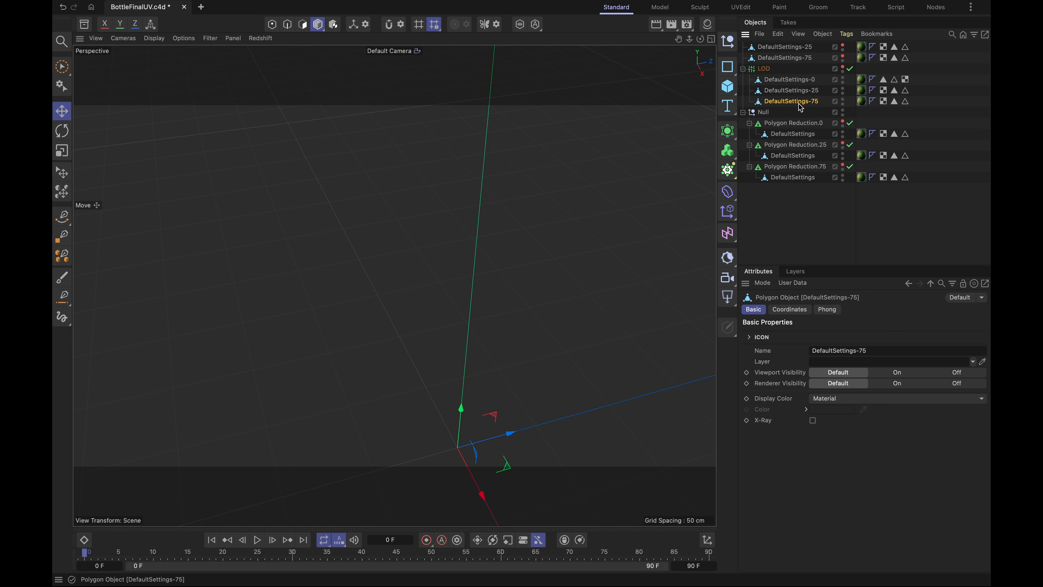
# - Delete the old DefaultSettings-25 and DefaultSettings-75 meshes that sit outside the LOD object
pyautogui.click(798, 48)
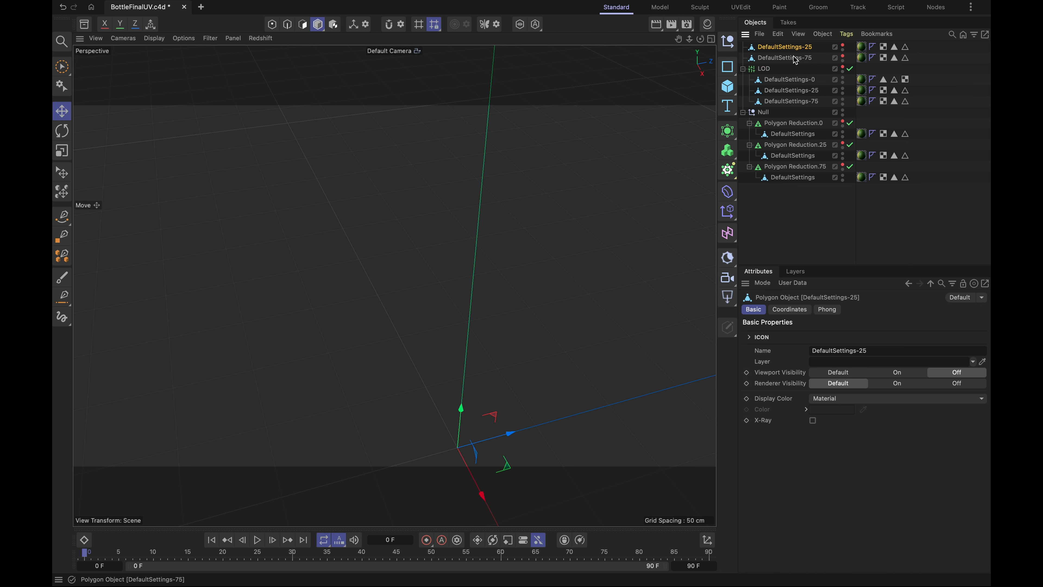
pyautogui.keyDown('shift'); pyautogui.click(797, 60); pyautogui.keyUp('shift')
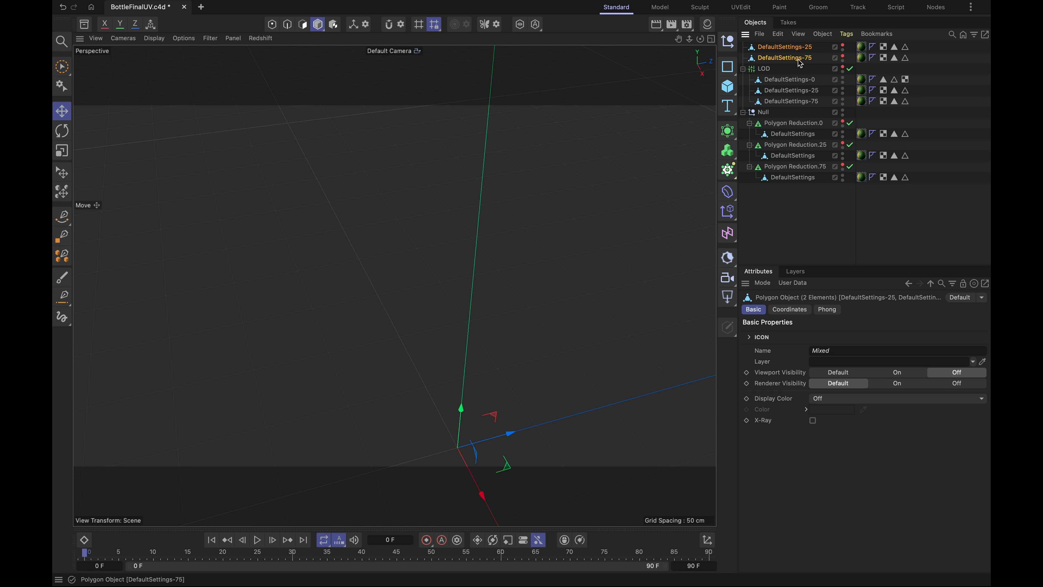
pyautogui.press('Delete')
# - Make the LOD object visible and check how its three levels switch as the camera distance changes
pyautogui.click(842, 44)
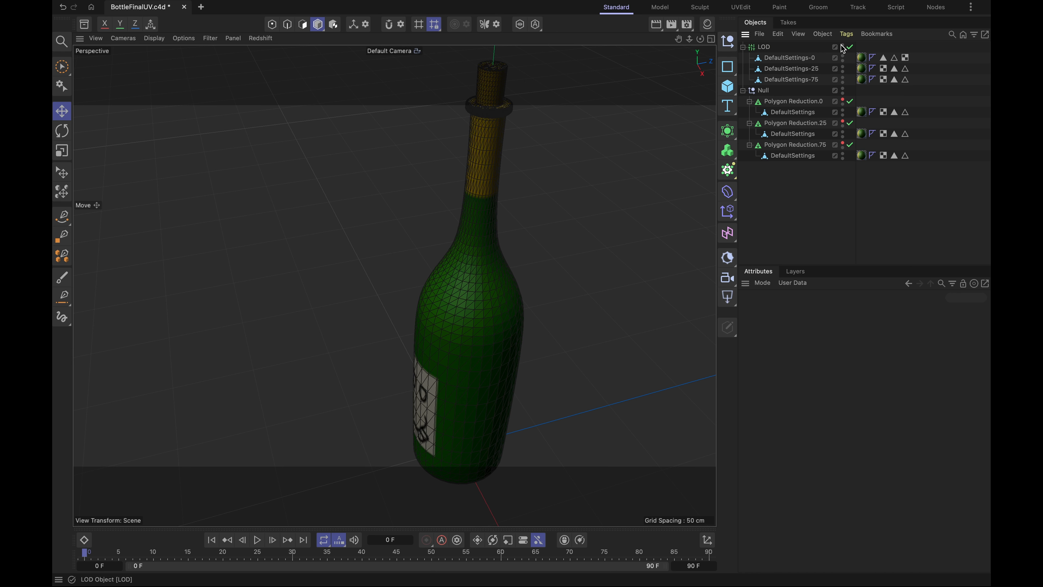
pyautogui.click(766, 47)
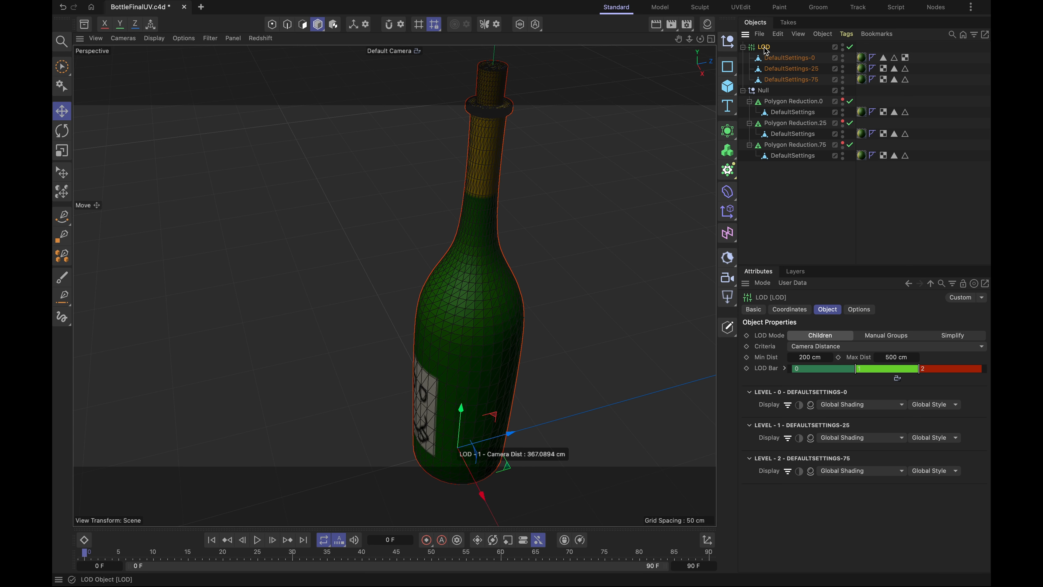
pyautogui.moveTo(899, 379)
pyautogui.mouseDown()
pyautogui.moveTo(795, 367)
pyautogui.moveTo(926, 370)
pyautogui.moveTo(842, 369)
pyautogui.moveTo(897, 369)
pyautogui.mouseUp()
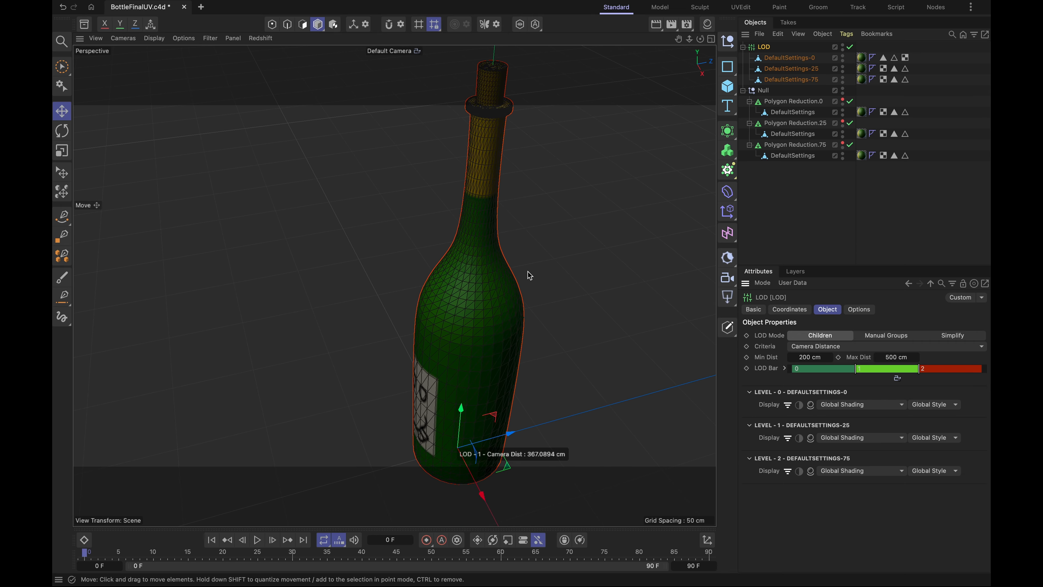
pyautogui.moveTo(557, 166)
pyautogui.keyDown('alt'); pyautogui.mouseDown()
pyautogui.moveTo(493, 320)
pyautogui.moveTo(495, 347)
pyautogui.moveTo(551, 173)
pyautogui.mouseUp(); pyautogui.keyUp('alt')
pyautogui.moveTo(912, 379)
pyautogui.mouseDown()
pyautogui.moveTo(953, 371)
pyautogui.moveTo(842, 367)
pyautogui.moveTo(959, 355)
pyautogui.moveTo(825, 366)
pyautogui.moveTo(945, 364)
pyautogui.moveTo(825, 369)
pyautogui.moveTo(838, 369)
pyautogui.mouseUp()
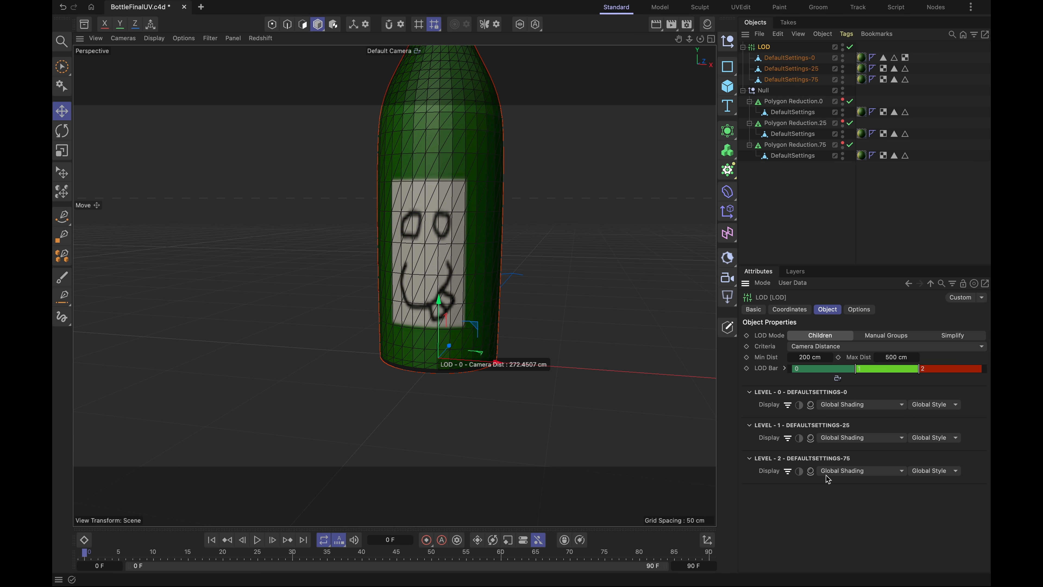
# - Compare the UV maps of the three LOD meshes in the UVEdit layout and save the project
pyautogui.click(740, 8)
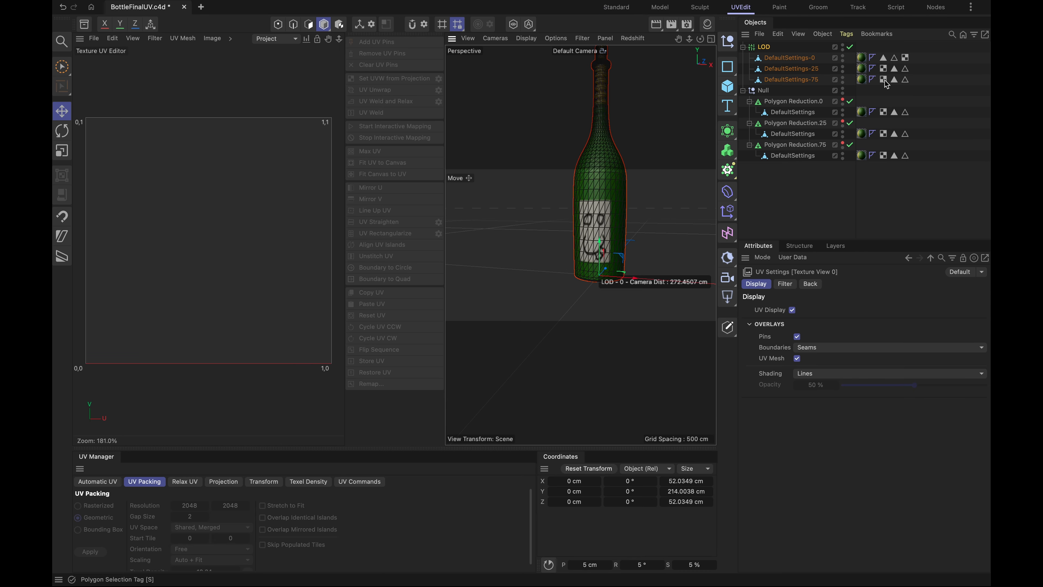
pyautogui.click(884, 80)
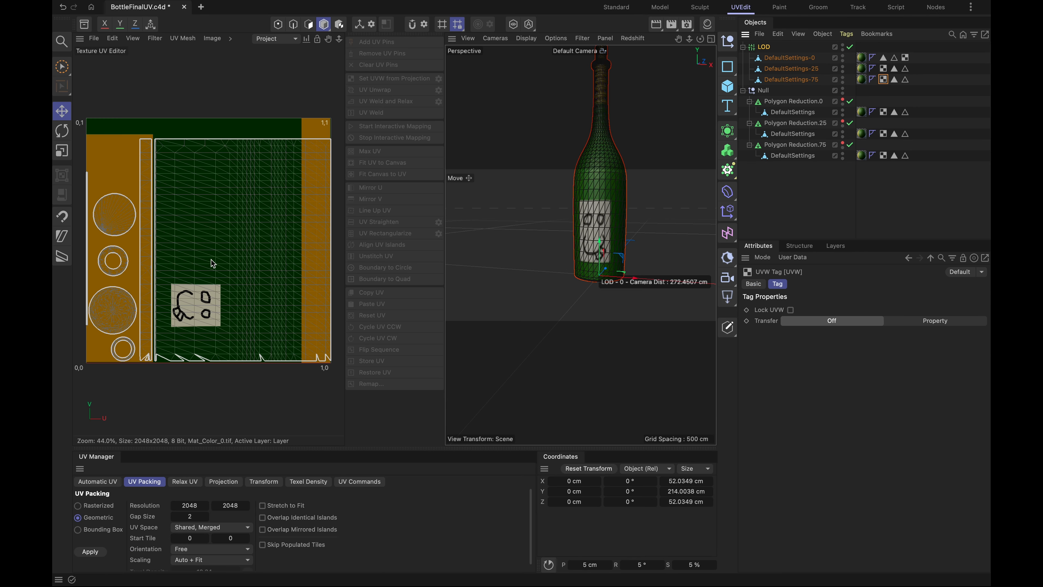
pyautogui.click(884, 68)
pyautogui.click(907, 59)
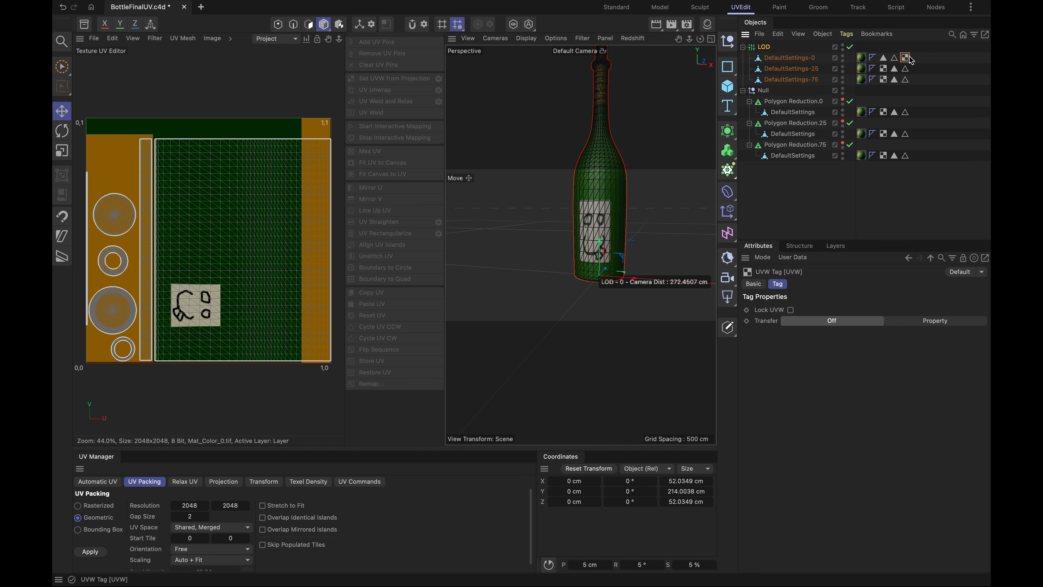
pyautogui.click(884, 79)
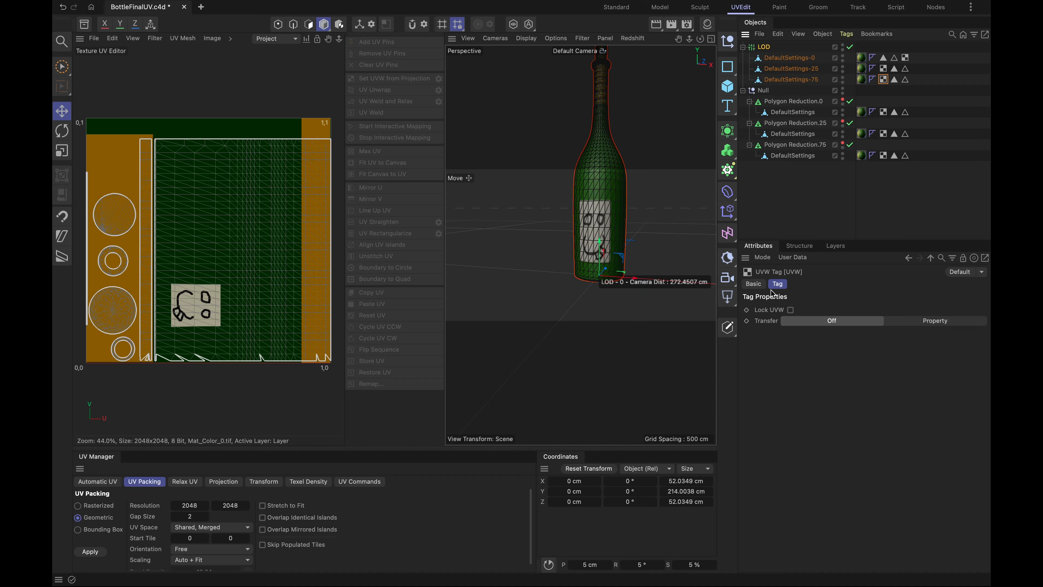
pyautogui.hotkey('ctrl', 's')
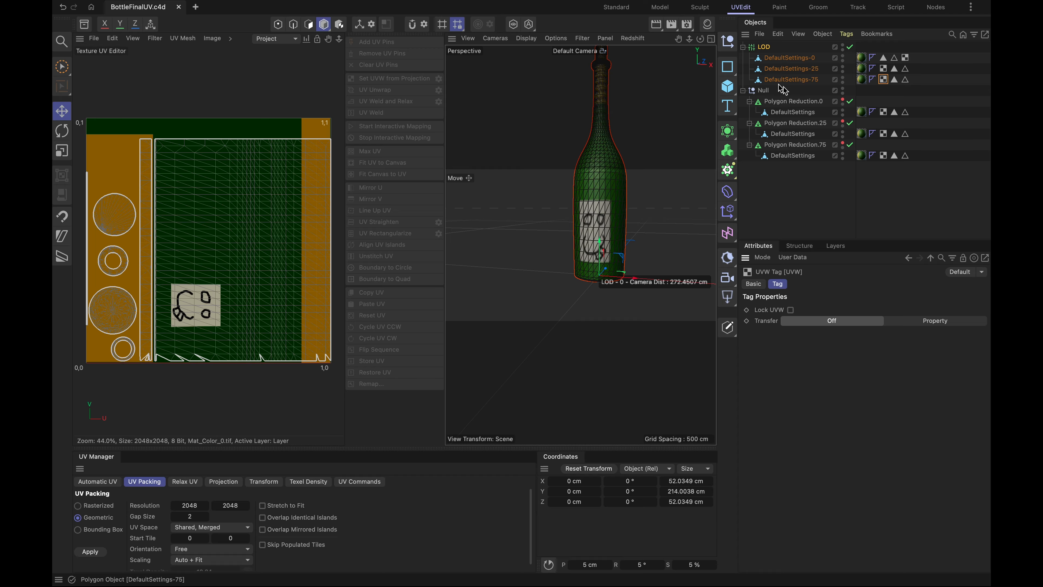
# - Delete the Null group containing the three Polygon Reduction generators
pyautogui.click(763, 91)
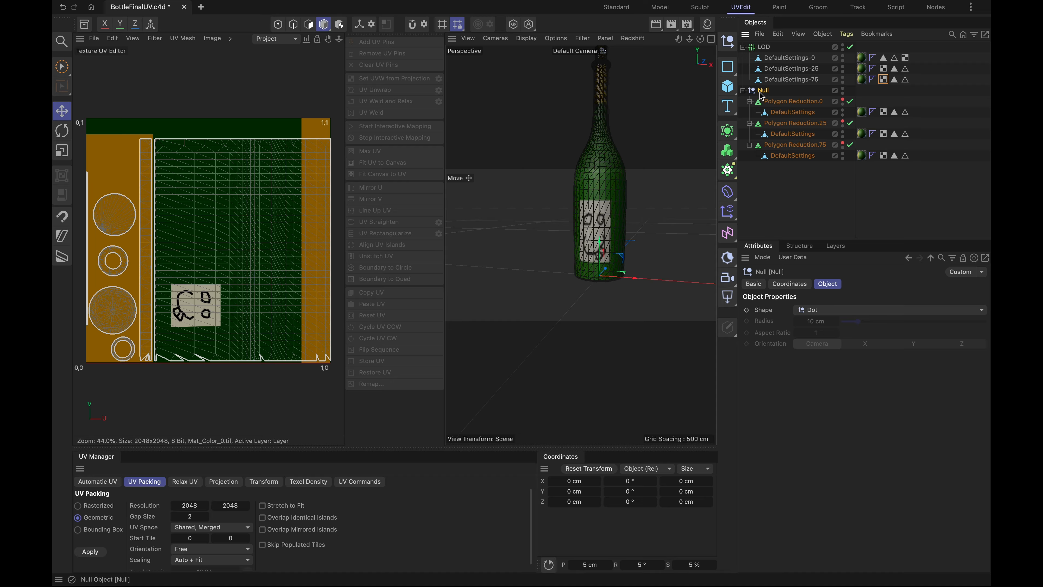
pyautogui.press('Delete')
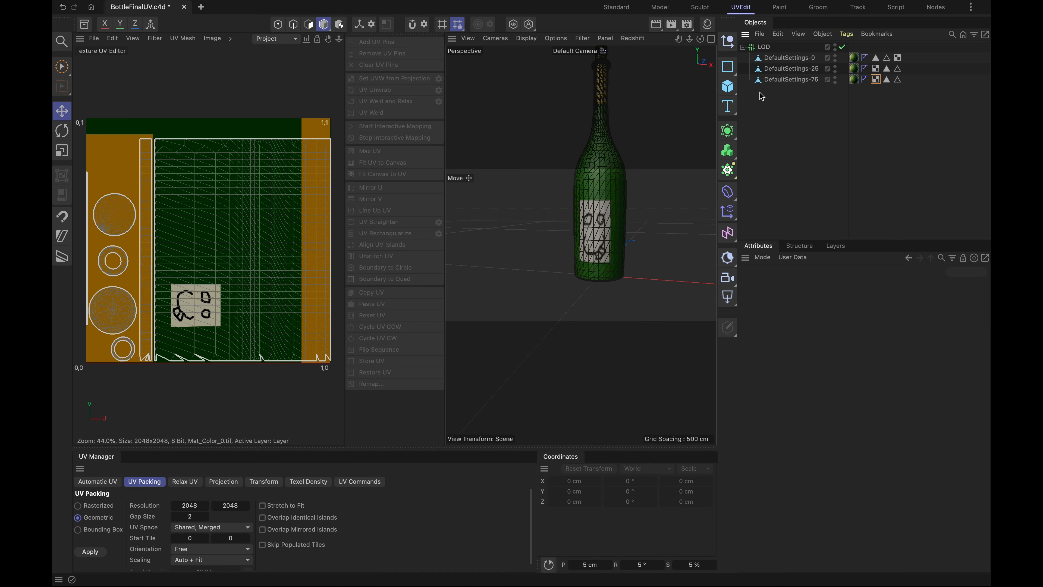
pyautogui.click(783, 81)
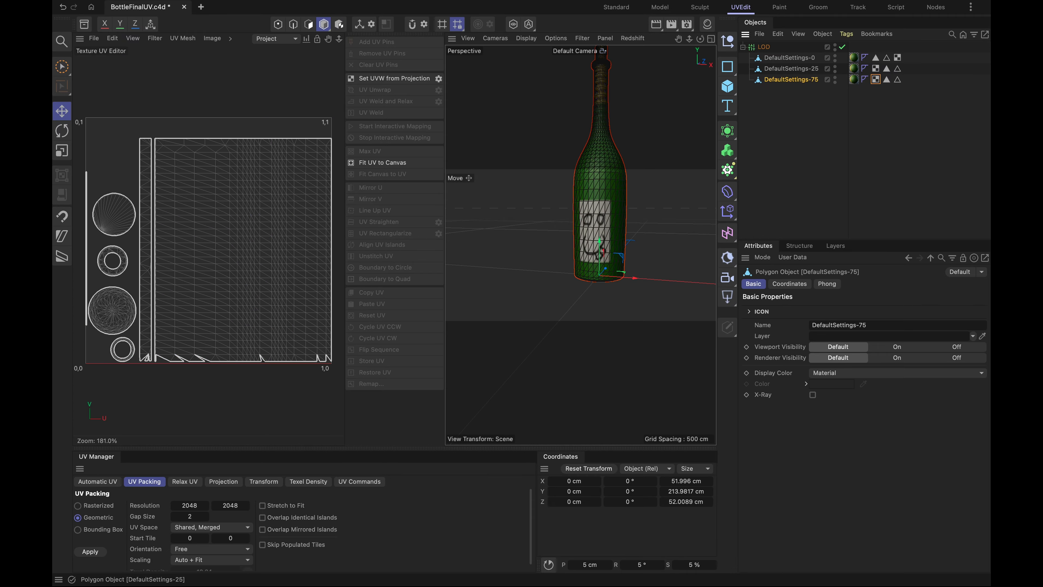
# - Export the LOD object as BottleFinalUV.fbx to the LOD Tutorial folder, with Material enabled and Bake Materials disabled
pyautogui.click(765, 47)
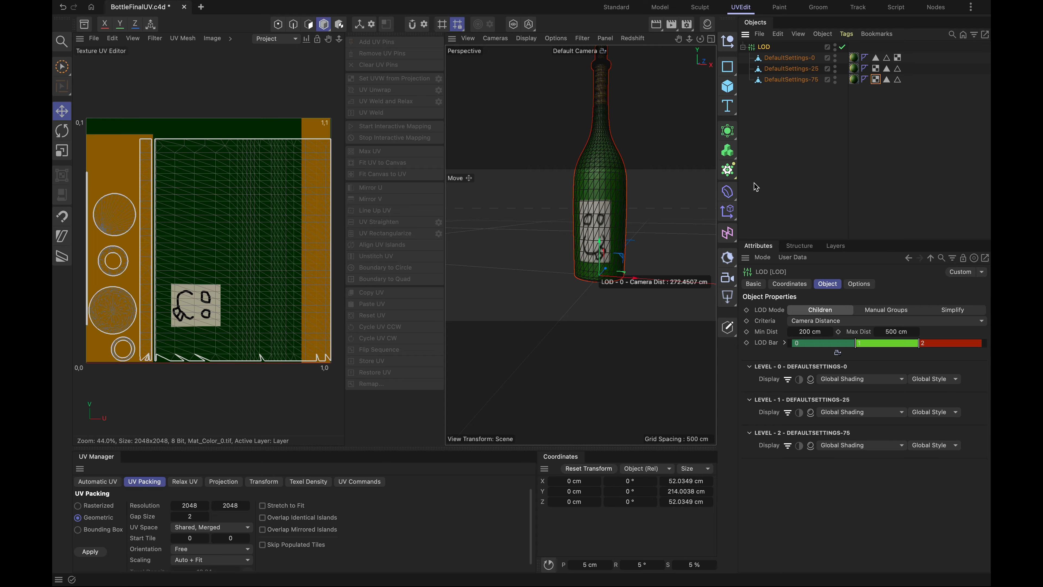
pyautogui.moveTo(125, 2)
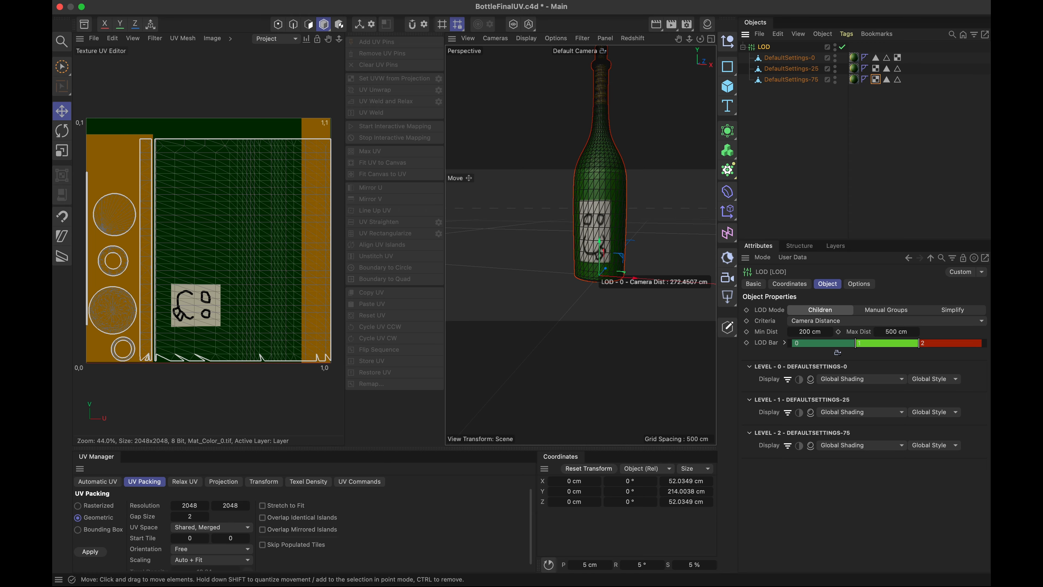
pyautogui.click(136, 1)
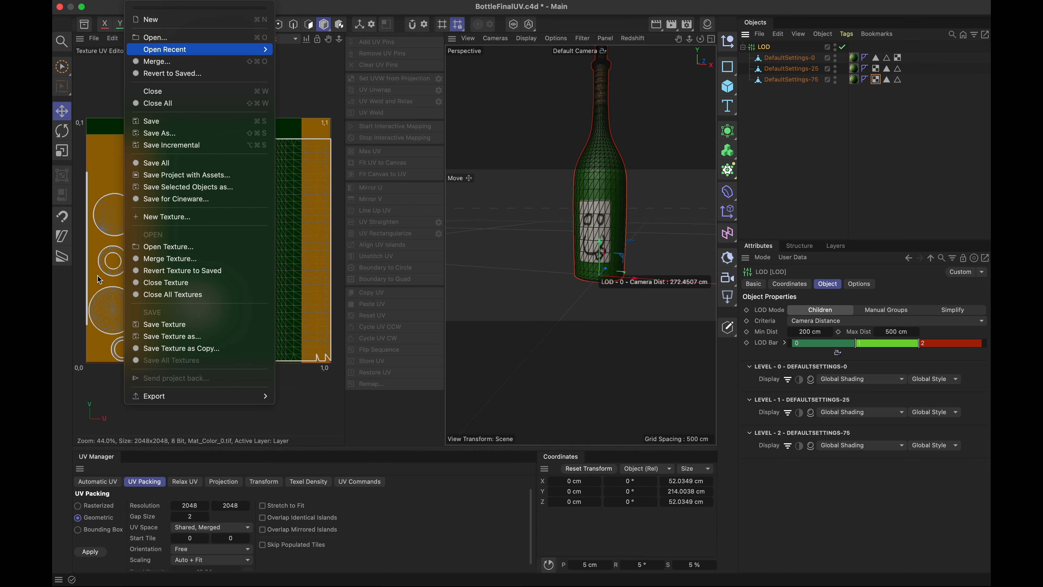
pyautogui.moveTo(178, 399)
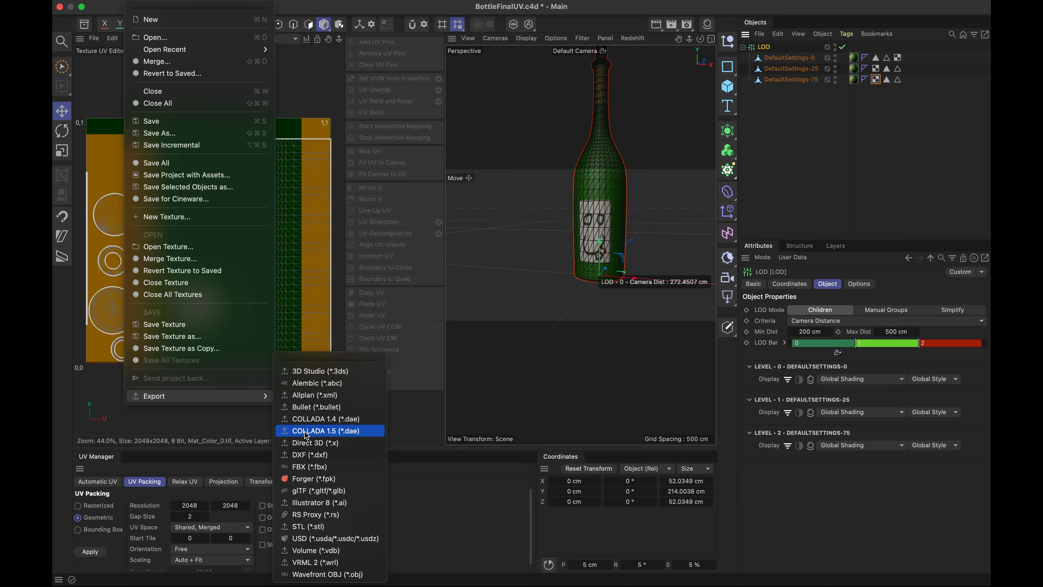
pyautogui.click(322, 467)
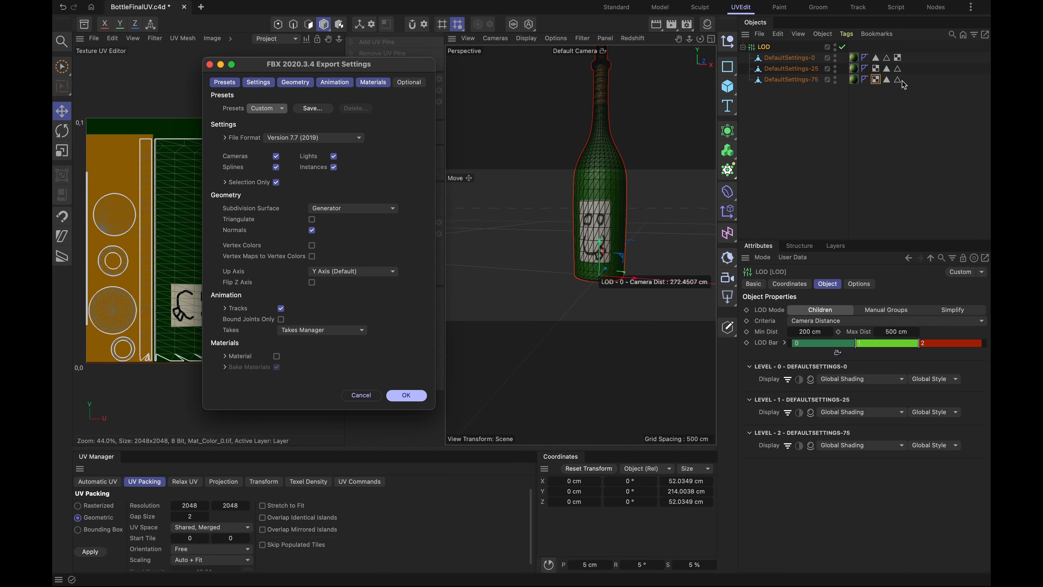
pyautogui.click(276, 356)
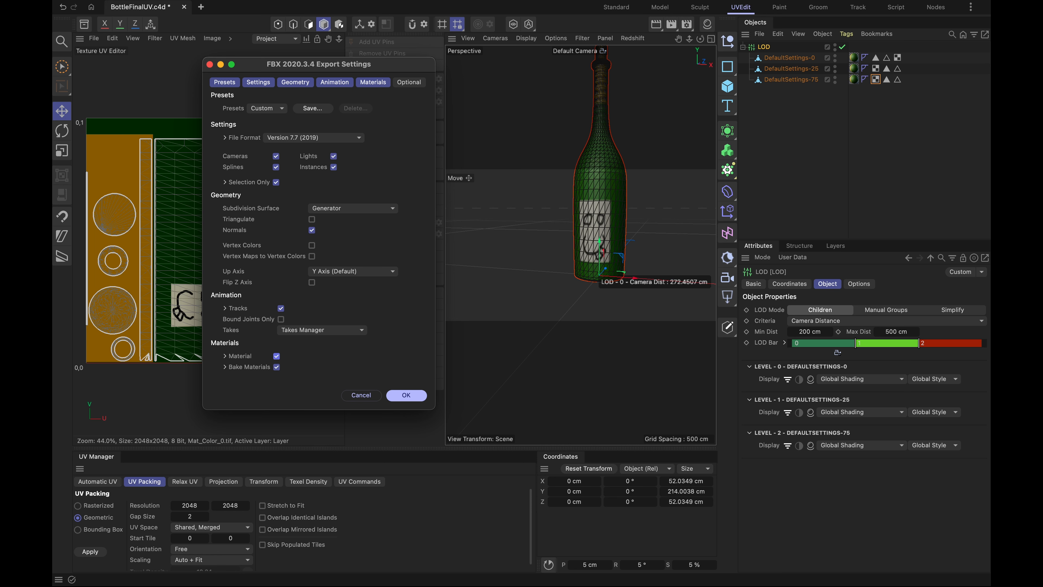
pyautogui.click(224, 366)
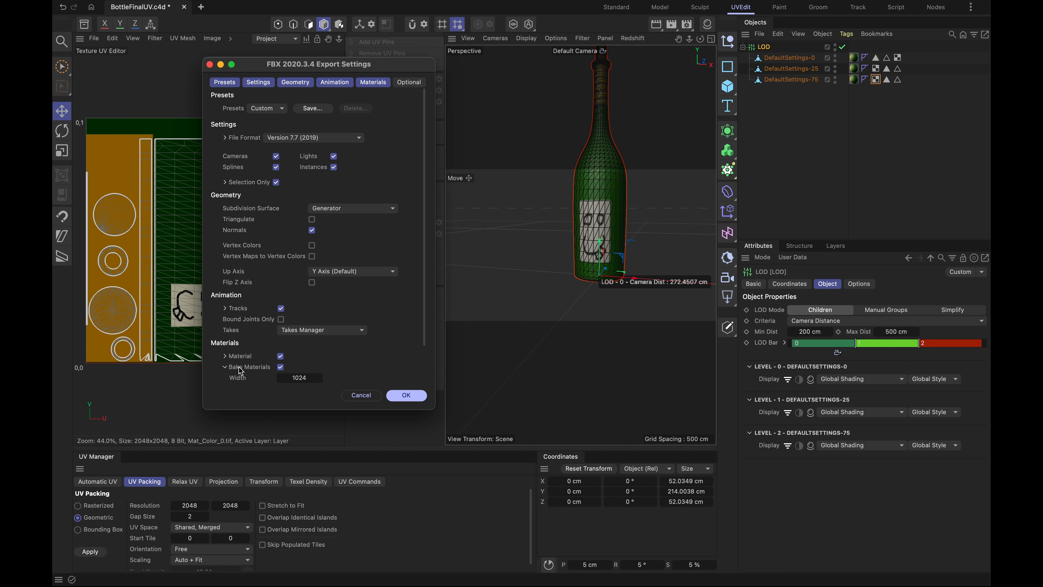
pyautogui.click(281, 367)
pyautogui.click(408, 395)
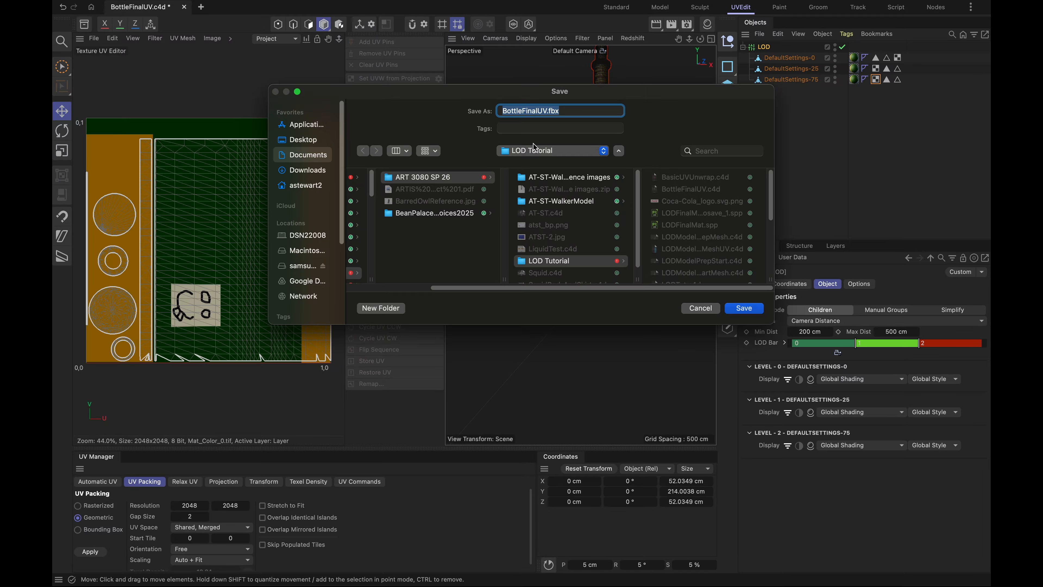
pyautogui.click(760, 310)
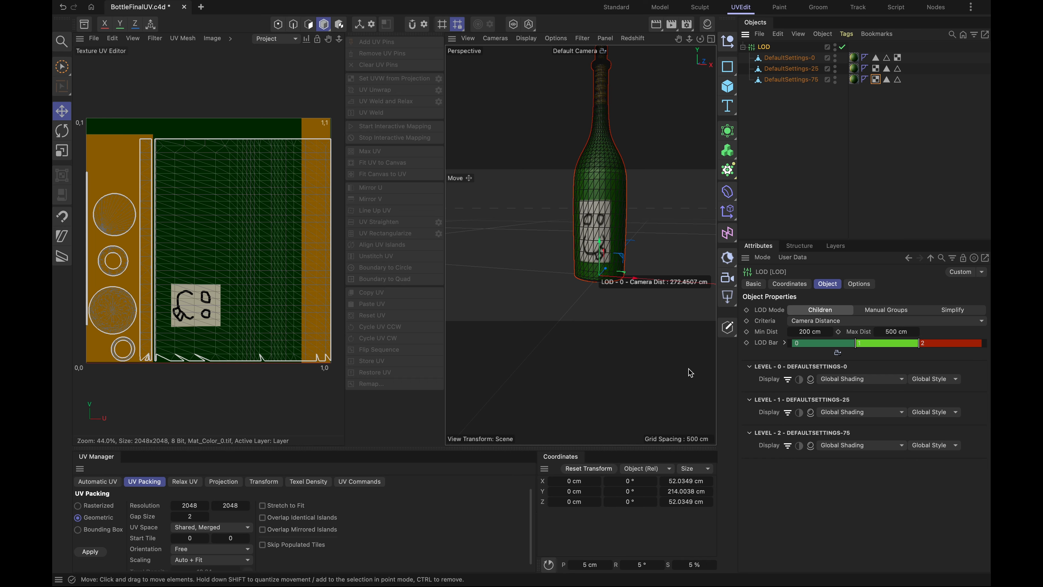
# - Switch to Finder, locate BottleFinalUV.fbx in the LOD Tutorial folder, and preview the exported file
pyautogui.press('super+Tab')
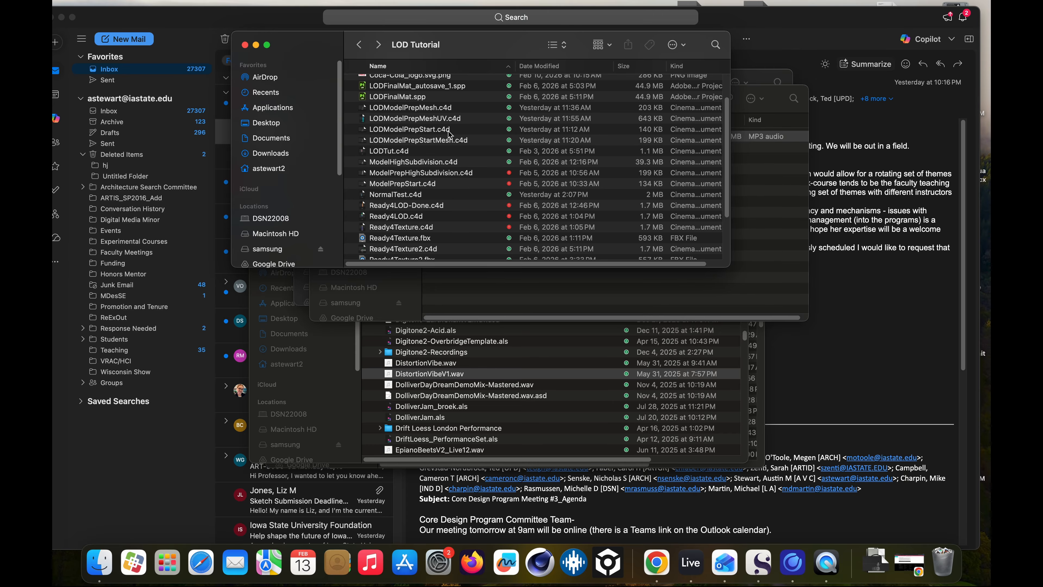
pyautogui.scroll(-5, 433, 175)
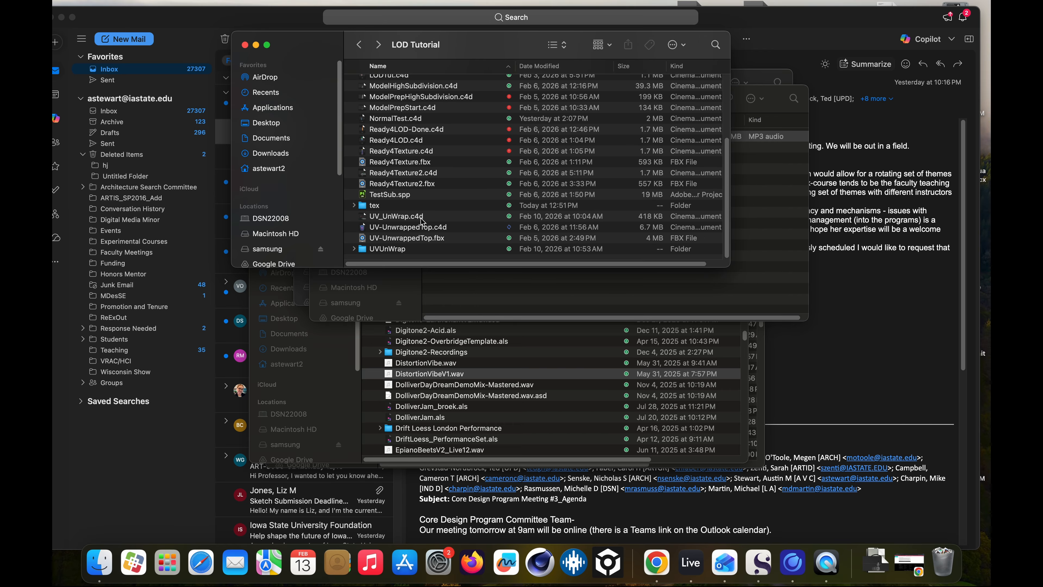
pyautogui.scroll(6, 412, 187)
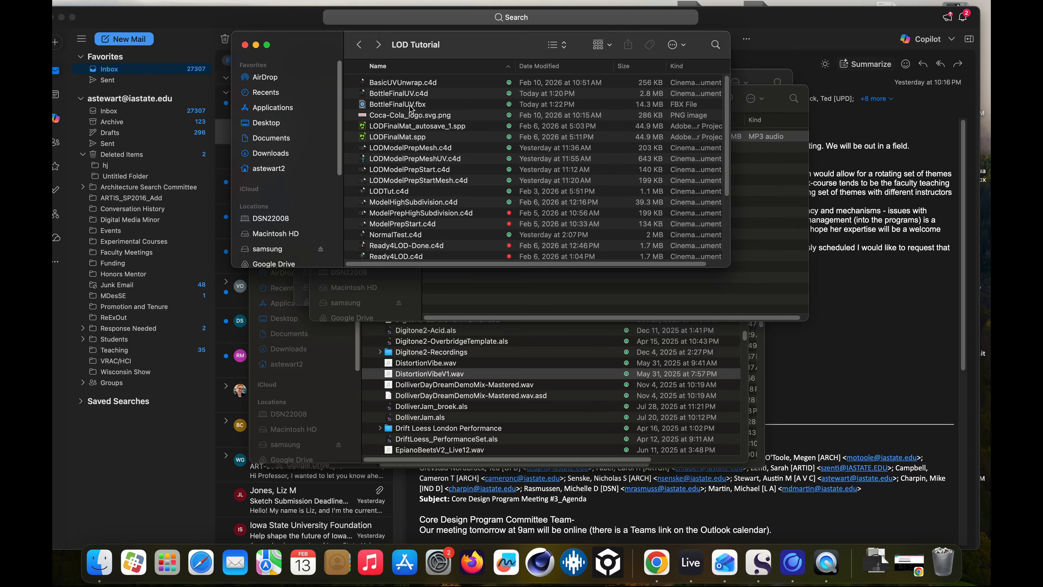
pyautogui.click(412, 108)
pyautogui.press('space')
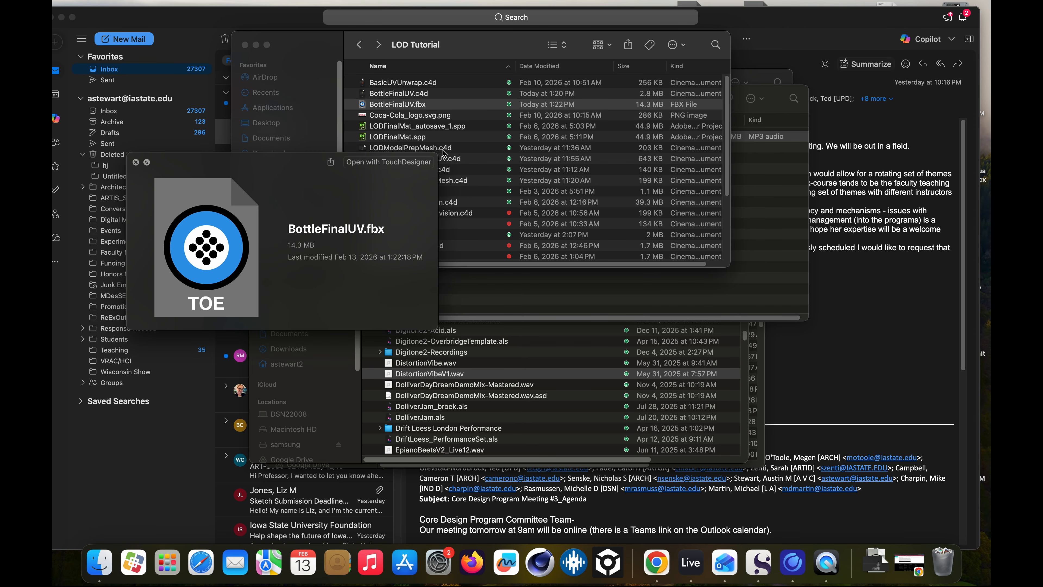
pyautogui.press('space')
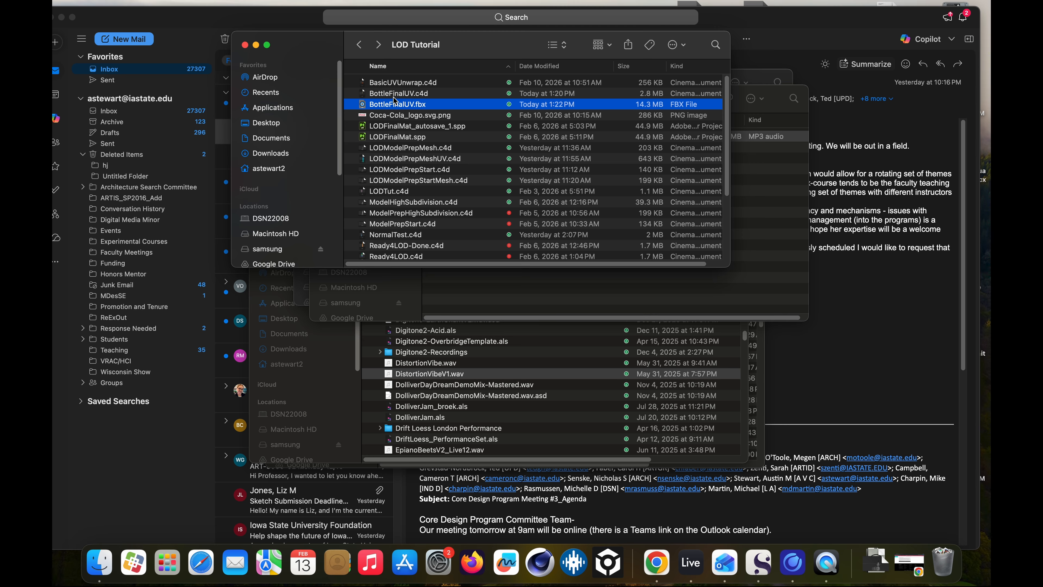